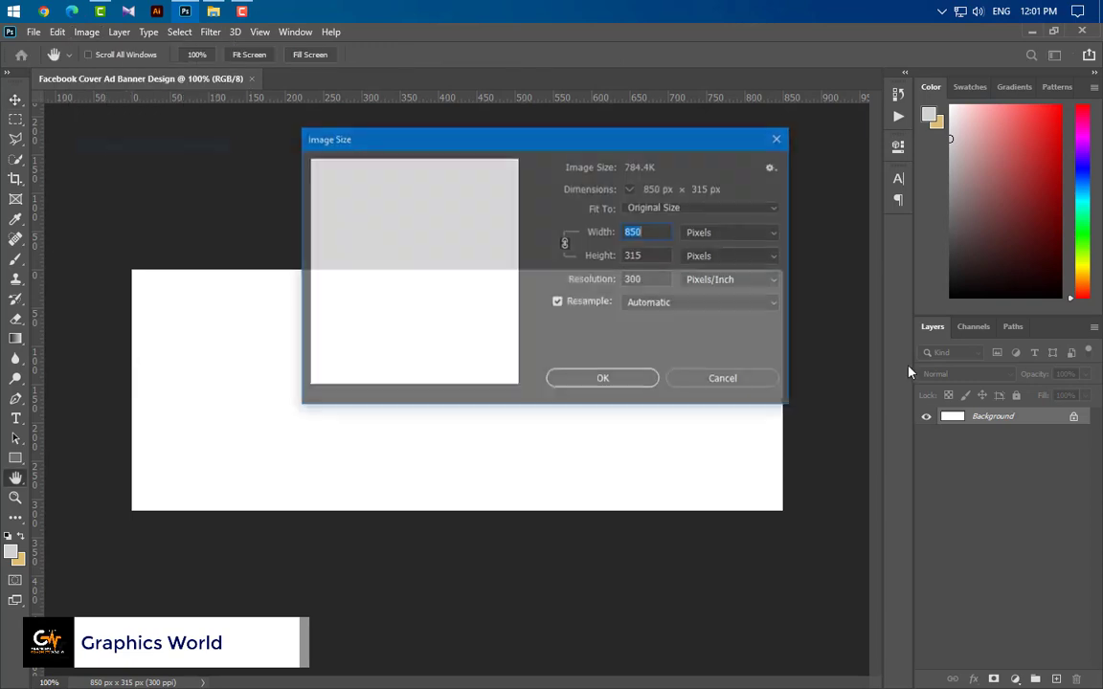
Step: Resize the image proportionally to a width of 3000 pixels
{"action": "type", "text": "3000"}
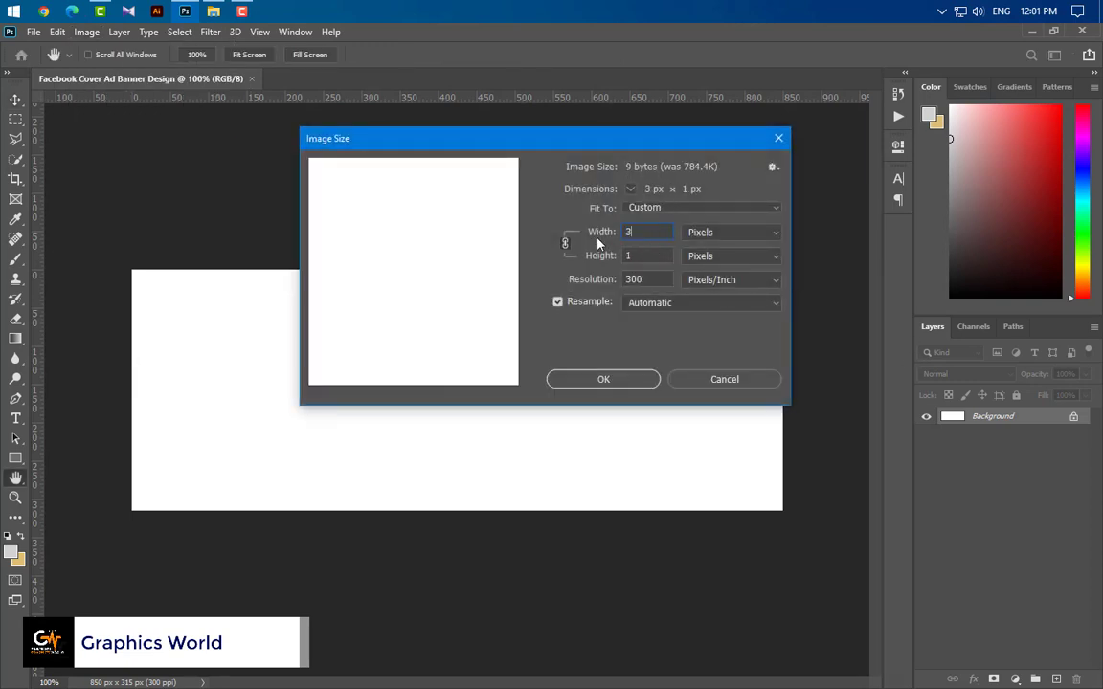
{"action": "left_click", "coordinate": [611, 380]}
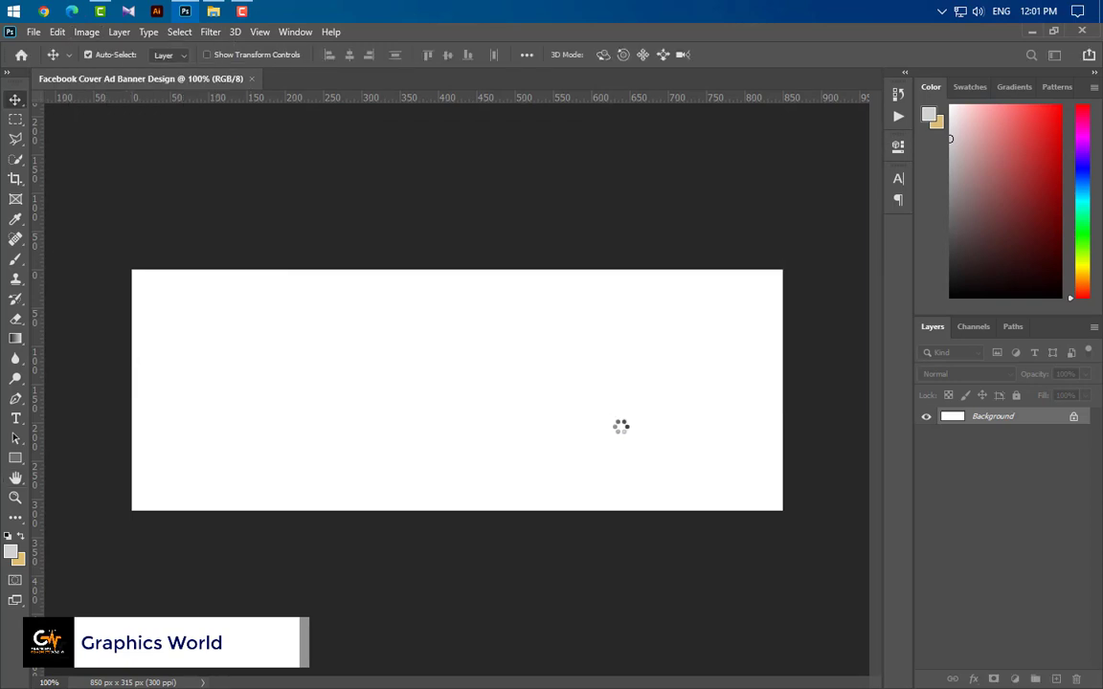
{"action": "scroll", "coordinate": [519, 482], "scroll_direction": "down", "scroll_amount": 5}
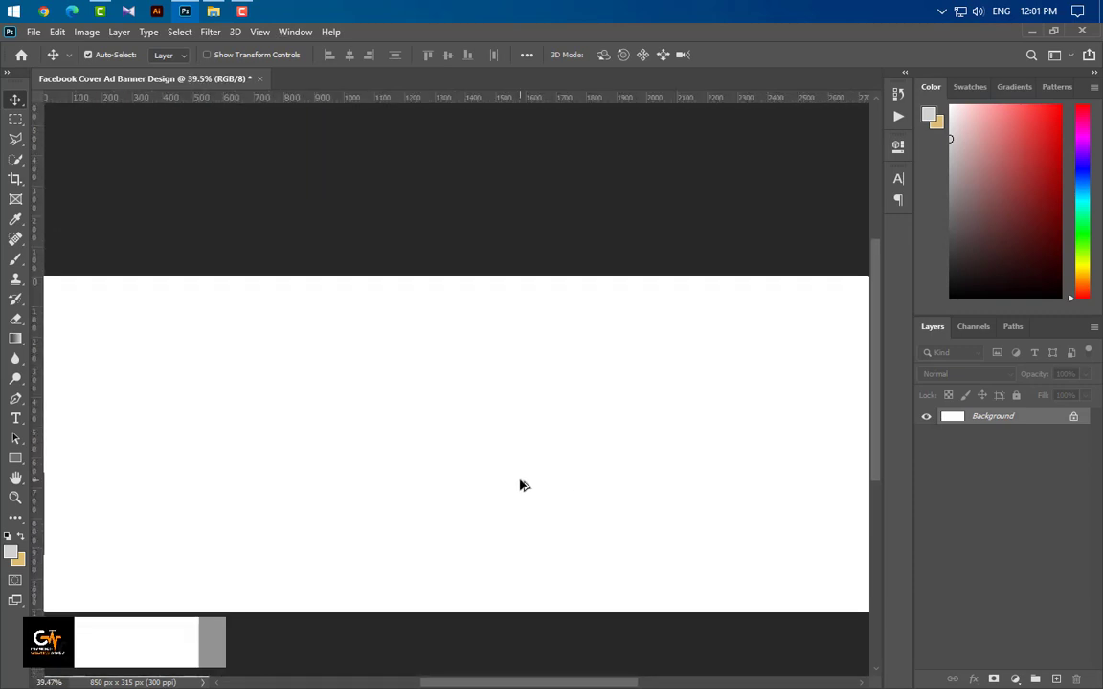
Step: Add a solid color fill layer over the background in dark red 851b1c
{"action": "left_click", "coordinate": [1015, 679]}
{"action": "left_click", "coordinate": [991, 409]}
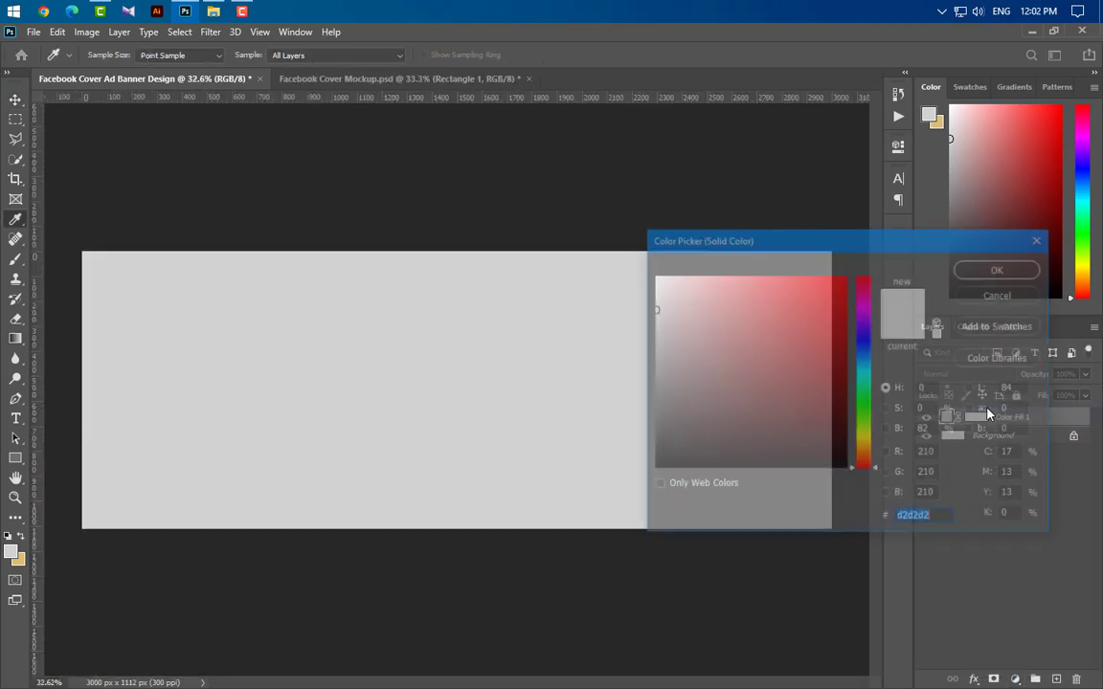
{"action": "type", "text": "851b1c"}
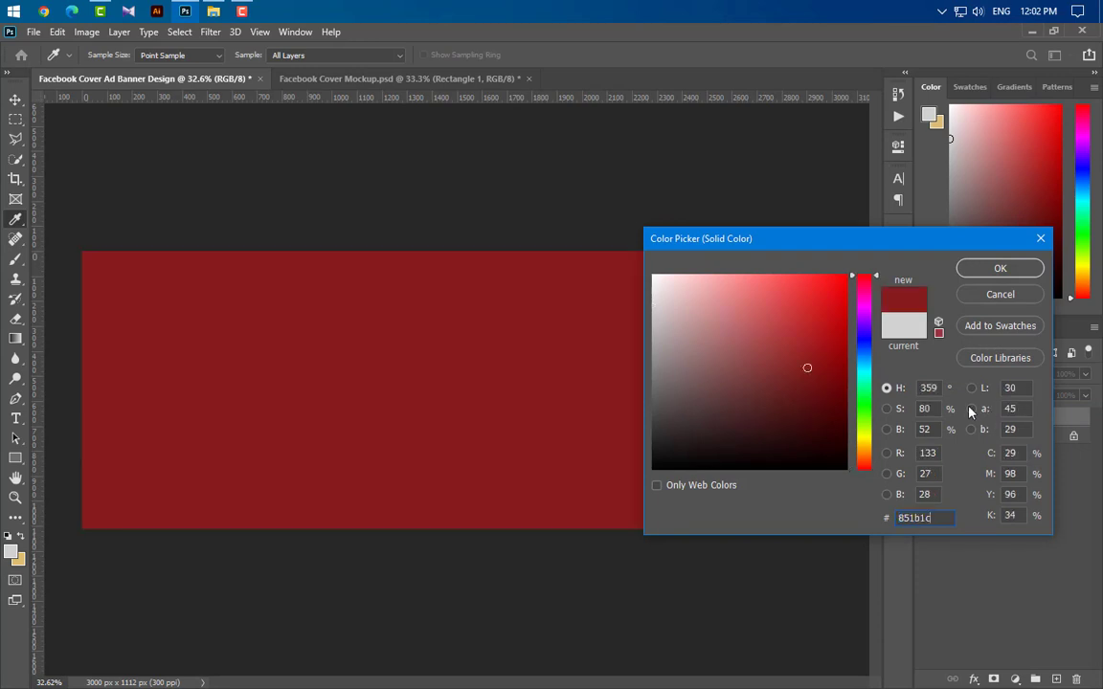
{"action": "left_click", "coordinate": [1021, 271]}
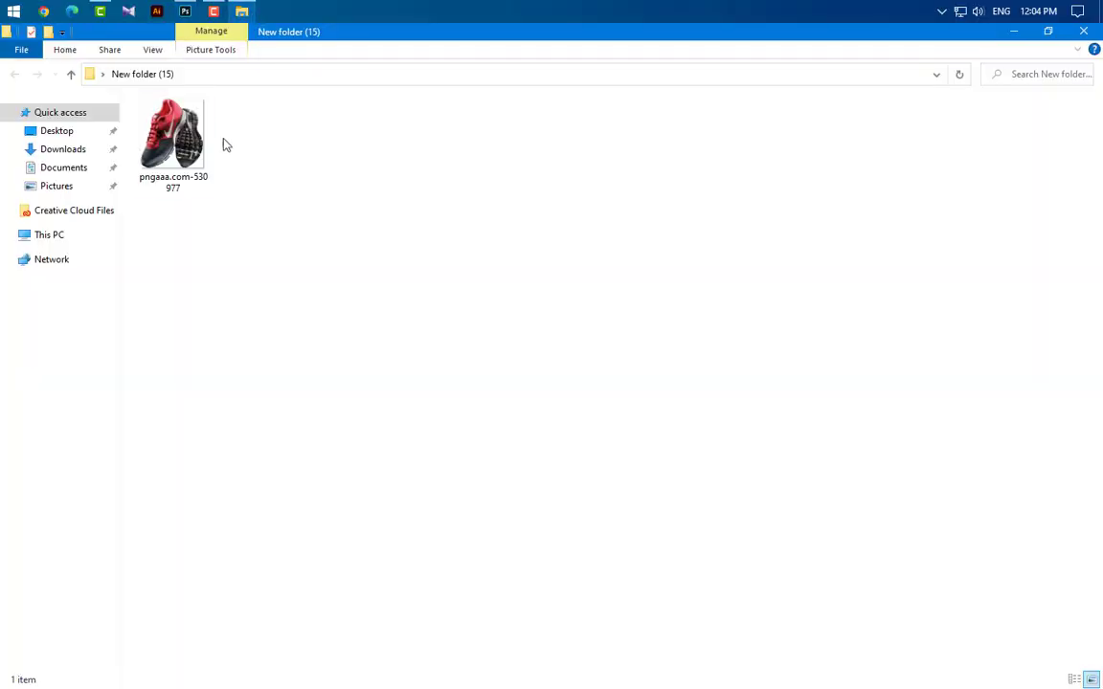
Step: Place the shoe image pngaaa.com-530977 into the banner and position it on the right half of the canvas
{"action": "left_click_drag", "start_coordinate": [173, 139], "coordinate": [549, 436]}
{"action": "left_click_drag", "start_coordinate": [327, 388], "coordinate": [363, 388]}
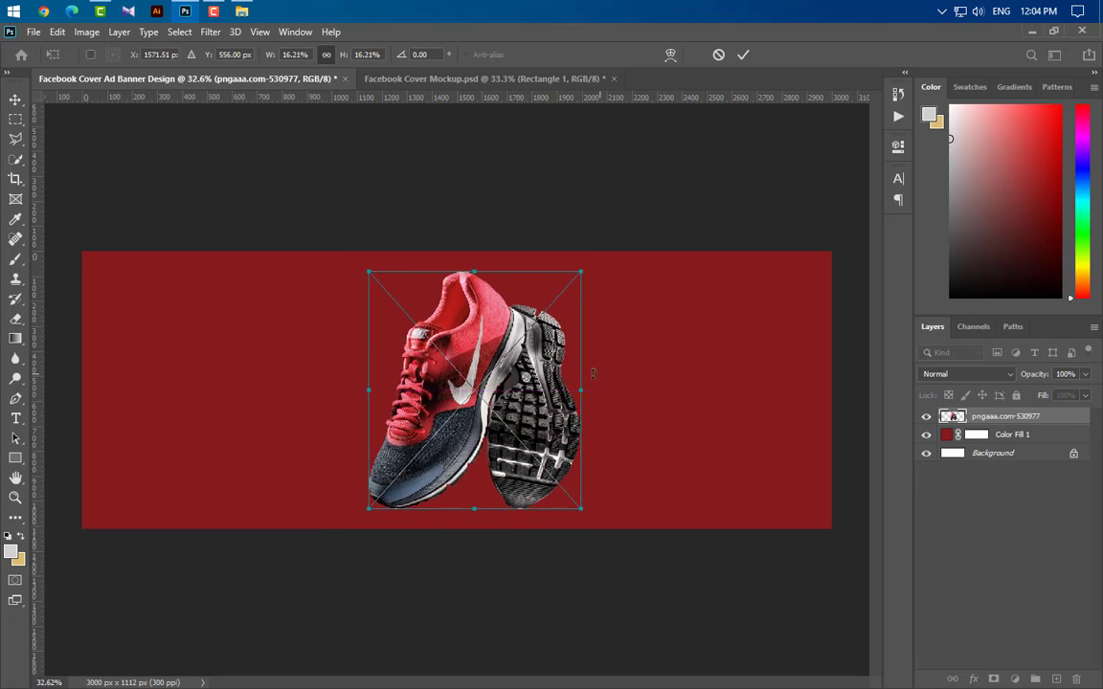
{"action": "left_click_drag", "start_coordinate": [526, 335], "coordinate": [685, 335]}
{"action": "left_click", "coordinate": [743, 55]}
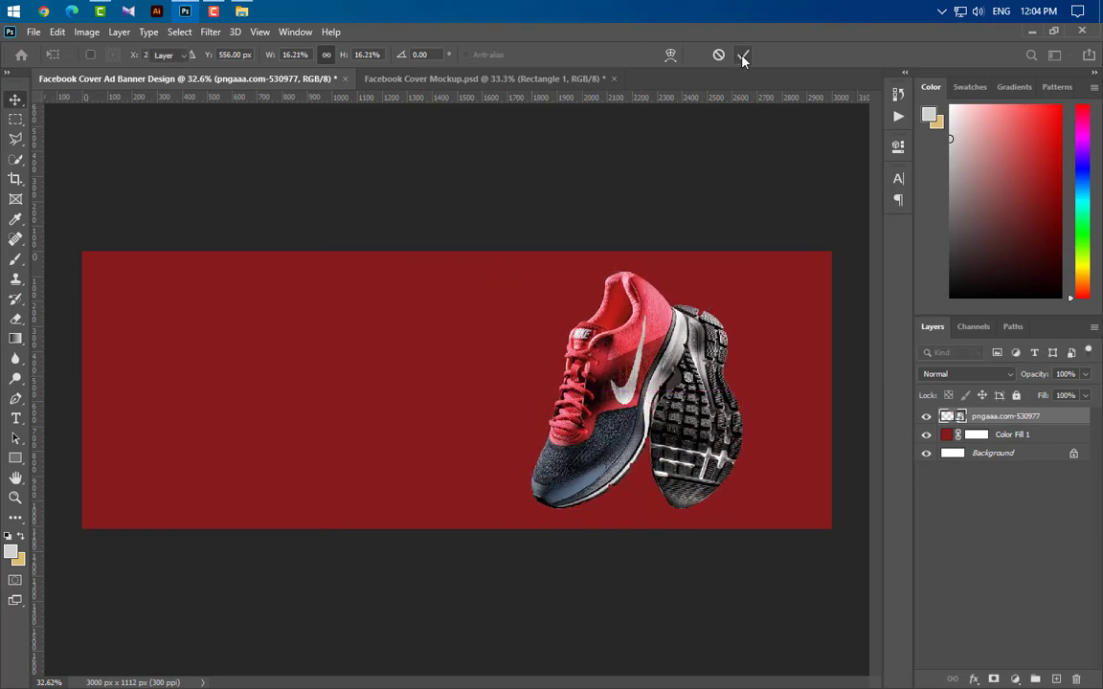
Step: Add a new layer between the red fill and the shoes, and set the Brush tool's foreground color to ffffff
{"action": "left_click", "coordinate": [1033, 436]}
{"action": "key", "text": "ctrl+shift+alt+n"}
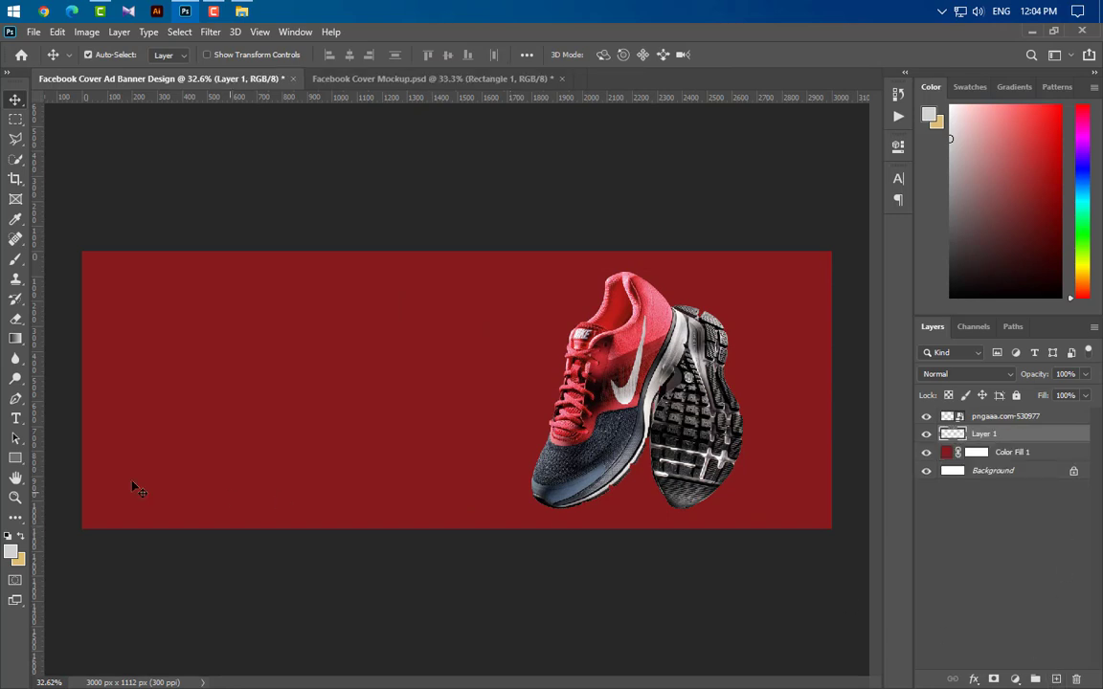
{"action": "left_click", "coordinate": [15, 259]}
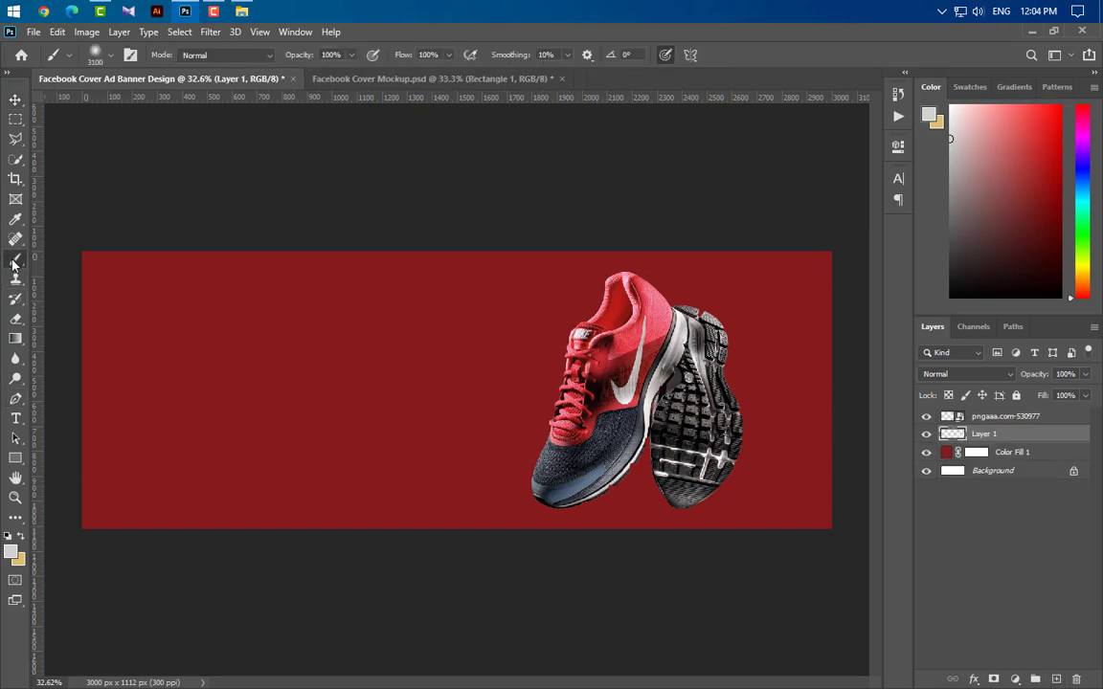
{"action": "key", "text": "alt"}
{"action": "left_click", "coordinate": [12, 552]}
{"action": "type", "text": "ffffff"}
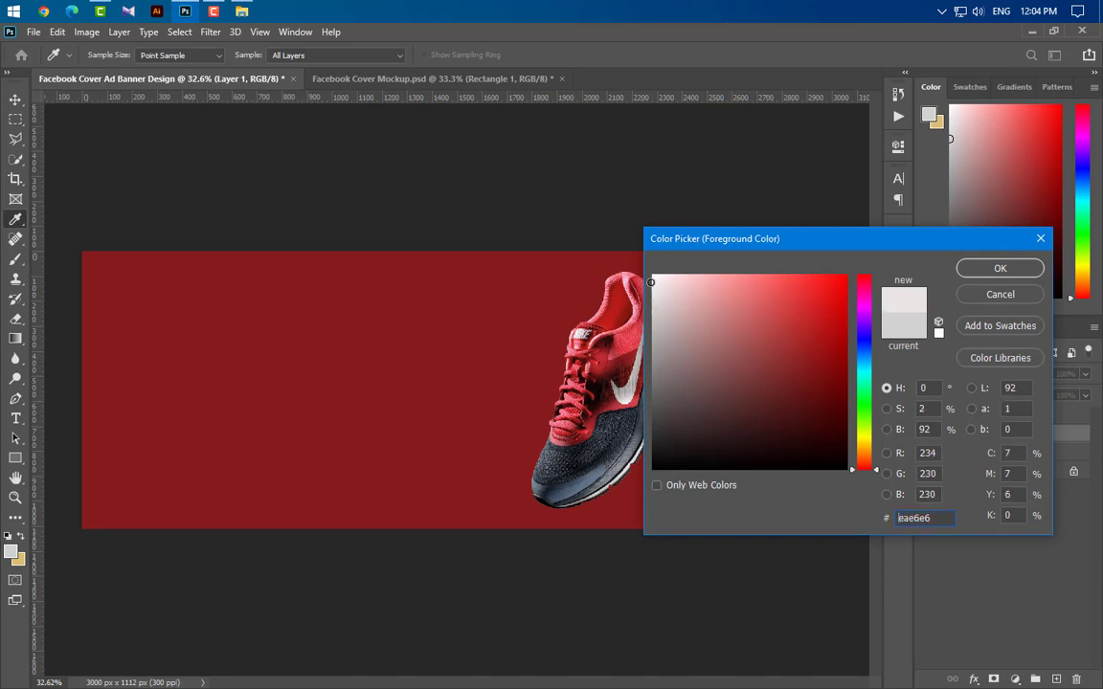
{"action": "left_click", "coordinate": [986, 267]}
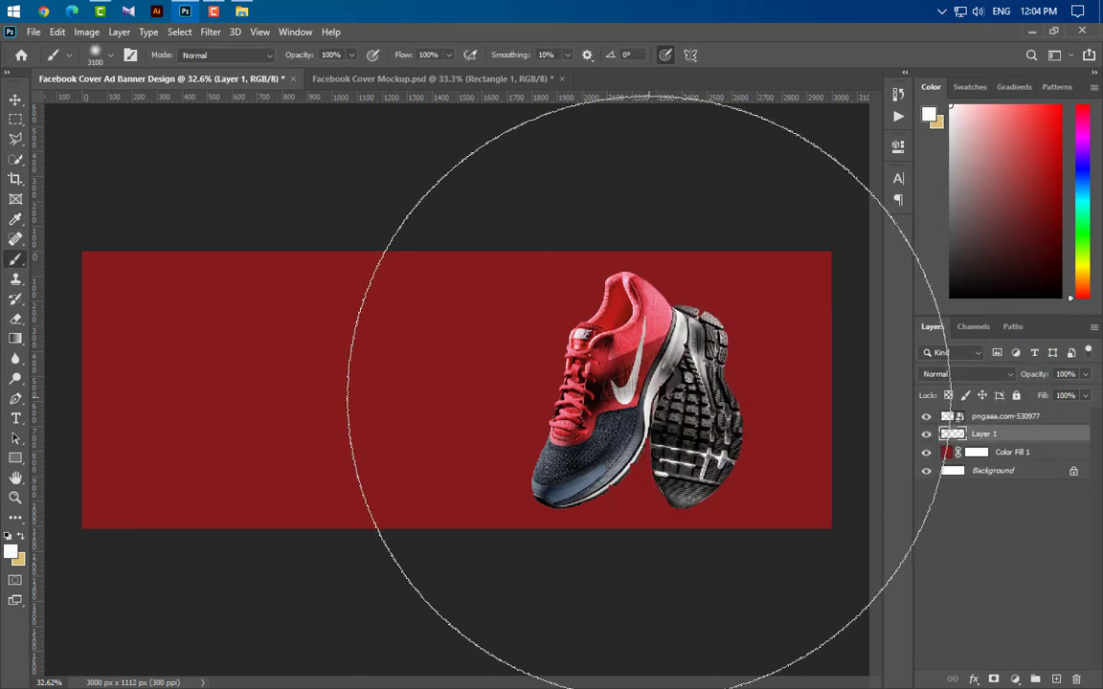
Step: Reduce the brush size to 1200 and paint a single soft white glow behind the shoes
{"action": "key", "text": "bracketleft"}
{"action": "key", "text": "bracketleft"}
{"action": "key", "text": "bracketleft"}
{"action": "key", "text": "bracketleft"}
{"action": "key", "text": "bracketleft"}
{"action": "key", "text": "bracketleft"}
{"action": "key", "text": "bracketleft"}
{"action": "key", "text": "bracketleft"}
{"action": "key", "text": "bracketleft"}
{"action": "key", "text": "bracketleft"}
{"action": "key", "text": "bracketleft"}
{"action": "key", "text": "bracketleft"}
{"action": "key", "text": "bracketleft"}
{"action": "key", "text": "bracketleft"}
{"action": "key", "text": "bracketleft"}
{"action": "key", "text": "bracketleft"}
{"action": "key", "text": "bracketleft"}
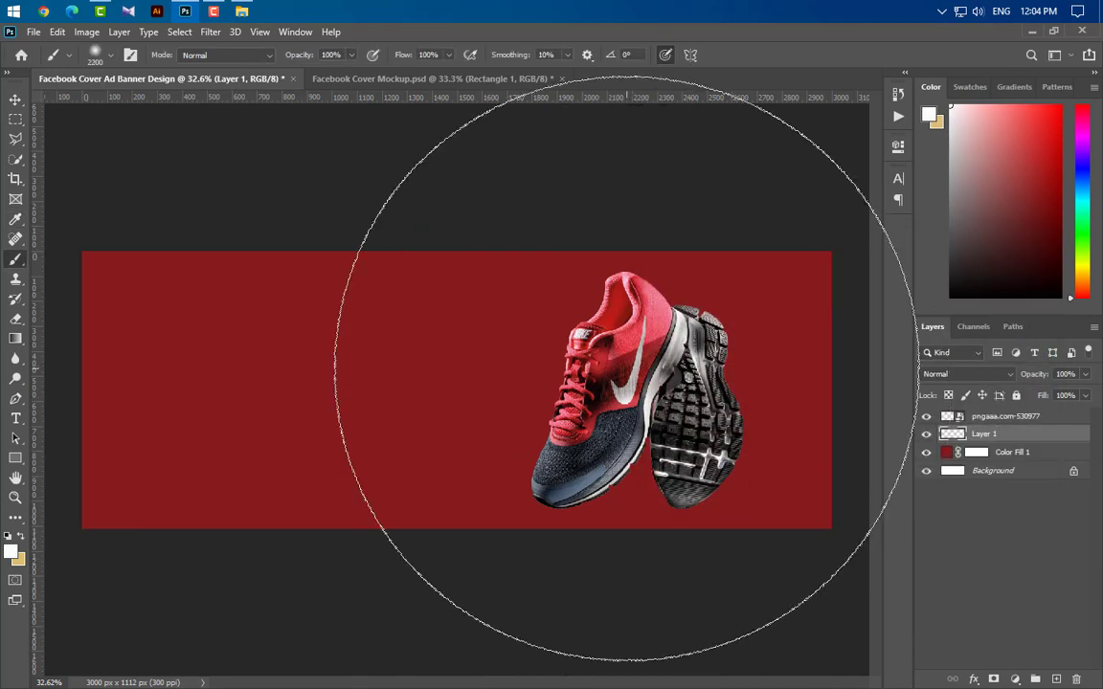
{"action": "key", "text": "bracketleft"}
{"action": "key", "text": "bracketleft"}
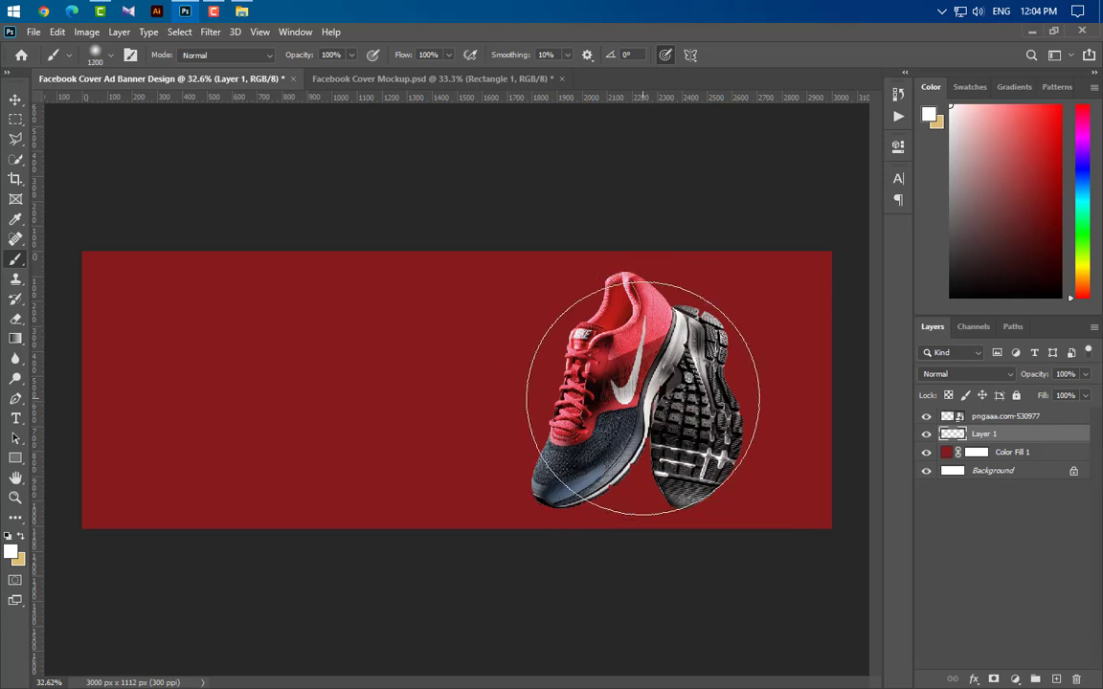
{"action": "left_click", "coordinate": [645, 400]}
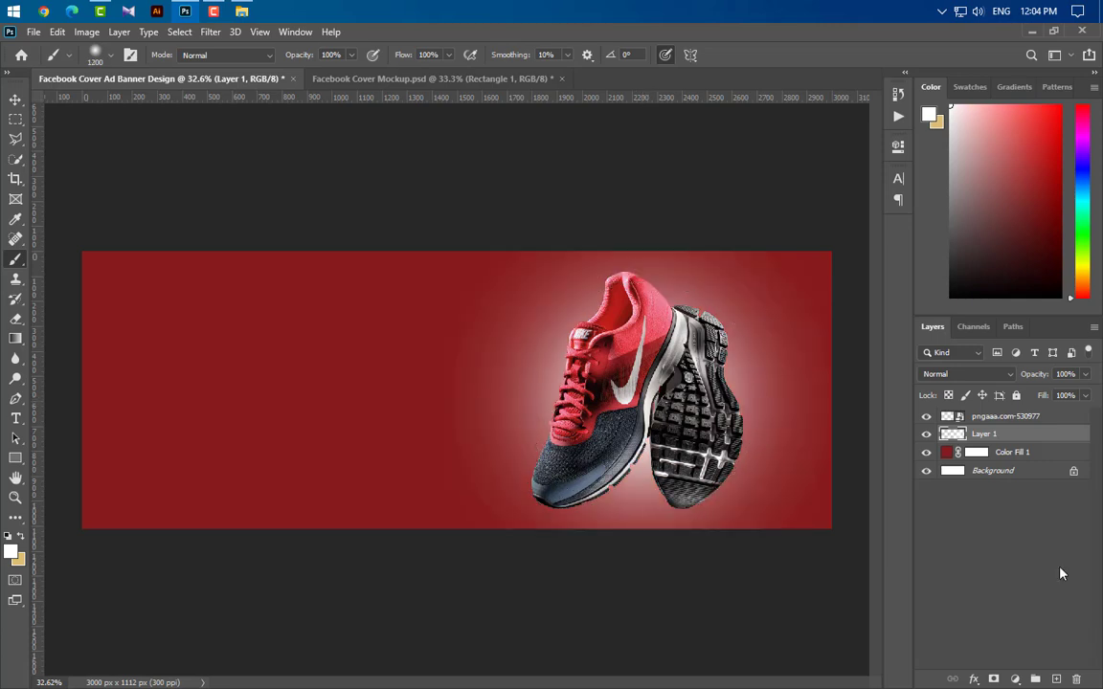
Step: Add a new layer above the white glow and set the foreground color to black
{"action": "left_click", "coordinate": [1056, 679]}
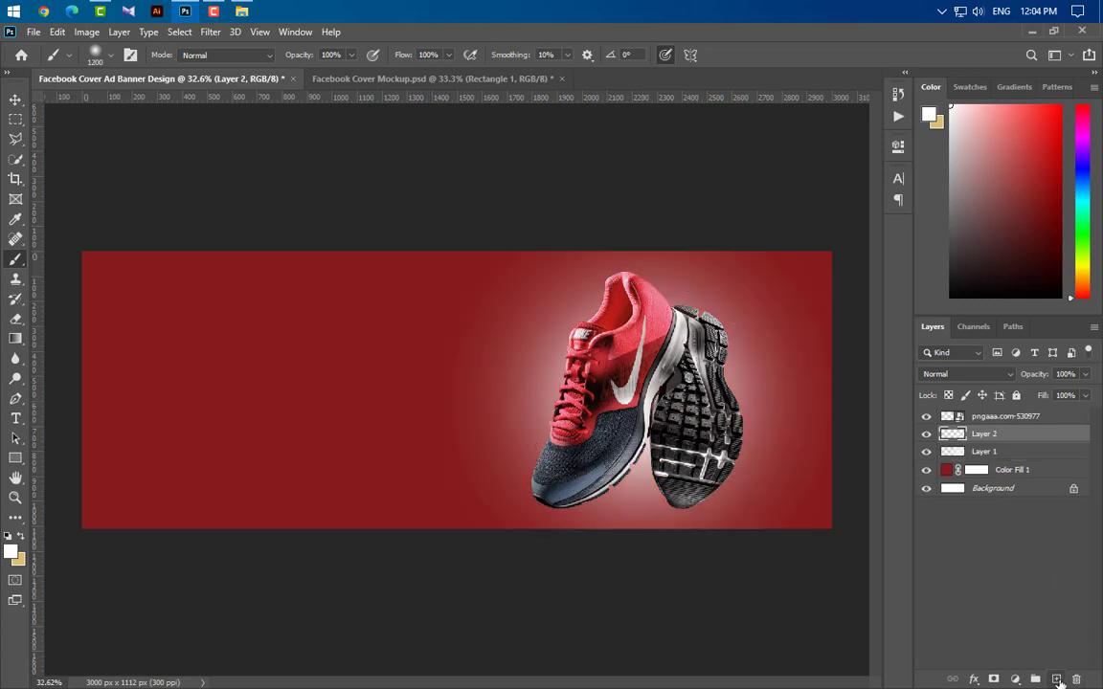
{"action": "left_click", "coordinate": [12, 551]}
{"action": "left_click_drag", "start_coordinate": [680, 460], "coordinate": [654, 468]}
{"action": "left_click", "coordinate": [981, 275]}
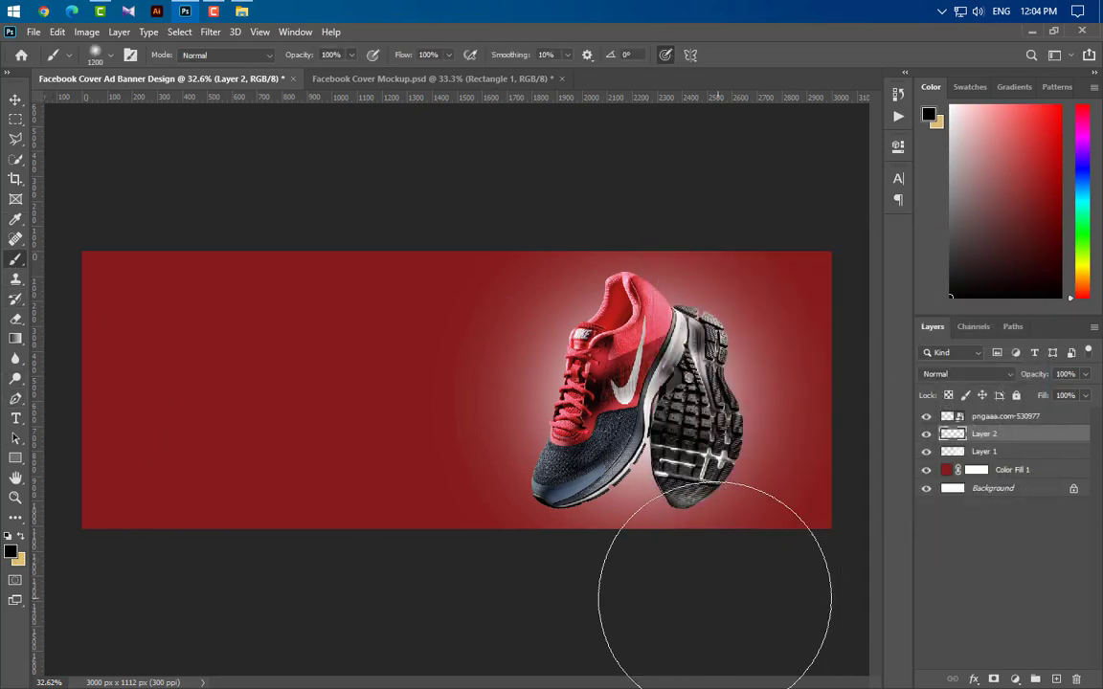
Step: Paint soft black shadows under both shoes with a brush size of 400, and move the shadow layer below the glow layer
{"action": "key", "text": "bracketleft"}
{"action": "key", "text": "bracketleft"}
{"action": "key", "text": "bracketleft"}
{"action": "key", "text": "bracketleft"}
{"action": "key", "text": "bracketleft"}
{"action": "key", "text": "bracketleft"}
{"action": "key", "text": "bracketleft"}
{"action": "key", "text": "bracketleft"}
{"action": "key", "text": "bracketleft"}
{"action": "key", "text": "bracketleft"}
{"action": "key", "text": "bracketleft"}
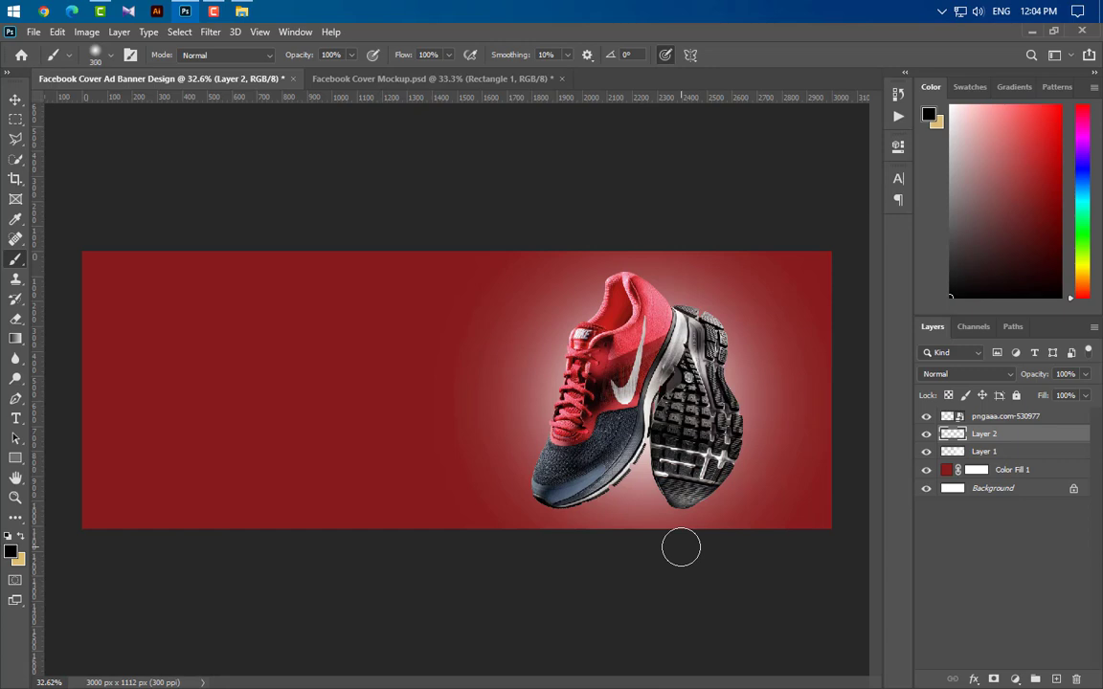
{"action": "key", "text": "bracketright"}
{"action": "key", "text": "bracketright"}
{"action": "key", "text": "bracketleft"}
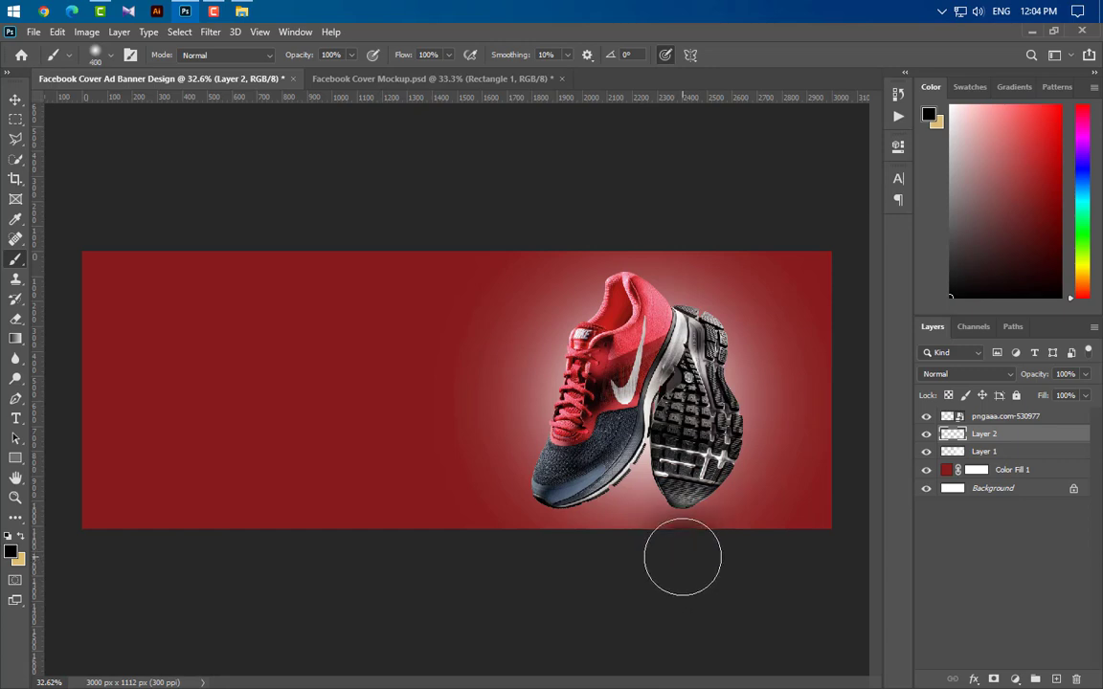
{"action": "mouse_move", "coordinate": [683, 557]}
{"action": "left_mouse_down"}
{"action": "mouse_move", "coordinate": [536, 571]}
{"action": "mouse_move", "coordinate": [549, 547]}
{"action": "mouse_move", "coordinate": [573, 553]}
{"action": "mouse_move", "coordinate": [517, 503]}
{"action": "left_mouse_up"}
{"action": "left_click_drag", "start_coordinate": [1054, 441], "coordinate": [1053, 465]}
{"action": "key", "text": "v"}
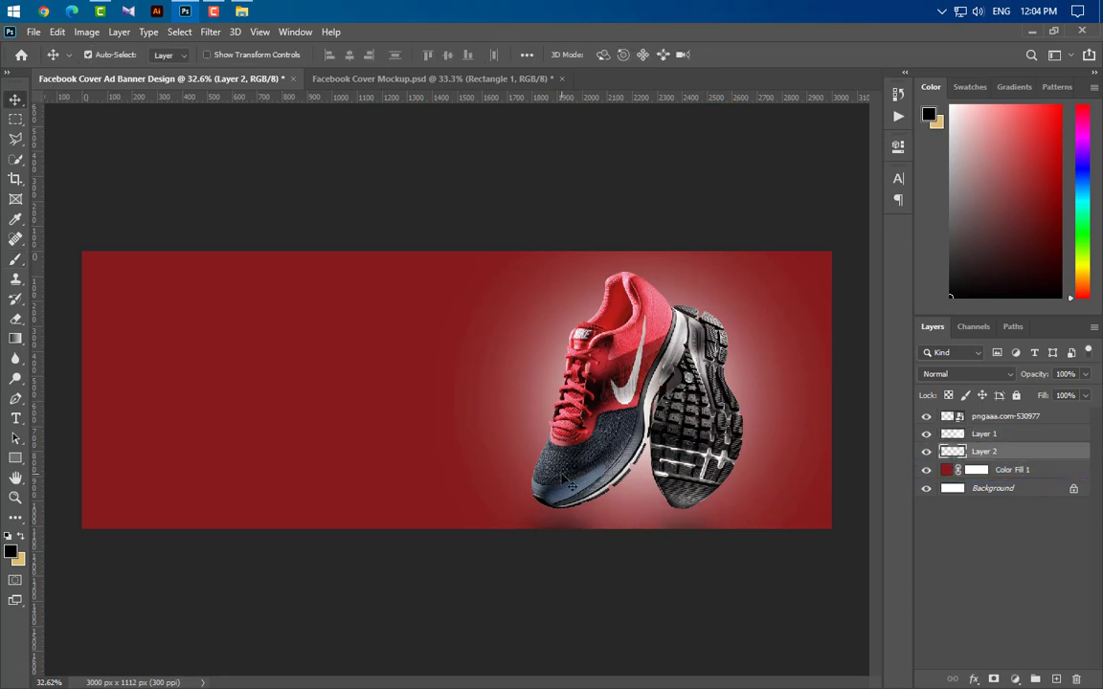
Step: Draw a closed black wave shape about 1747 px by 665 px over the banner's lower-right corner with the Pen tool
{"action": "left_click", "coordinate": [16, 399]}
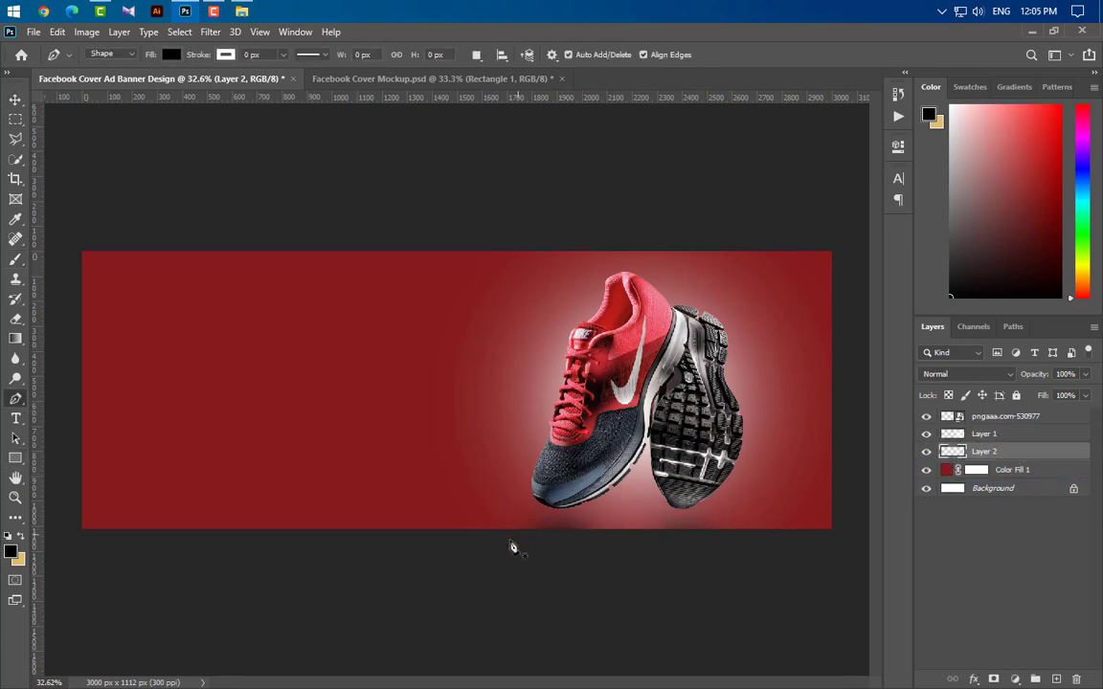
{"action": "left_click", "coordinate": [403, 529]}
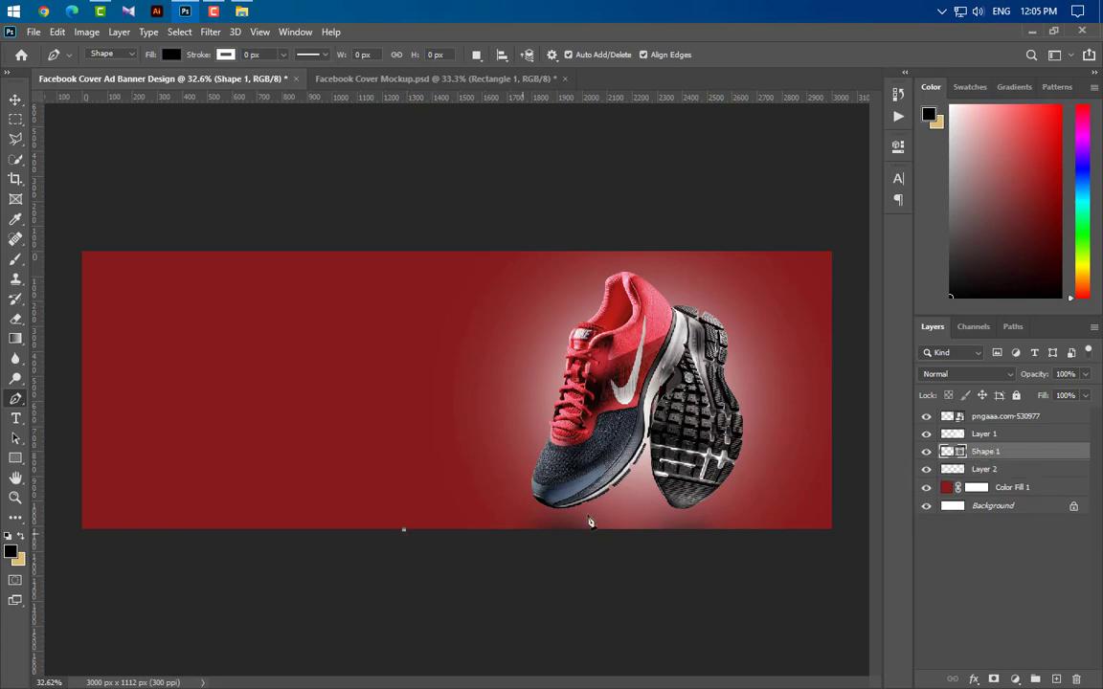
{"action": "left_click_drag", "start_coordinate": [620, 433], "coordinate": [804, 427]}
{"action": "left_click", "coordinate": [835, 372]}
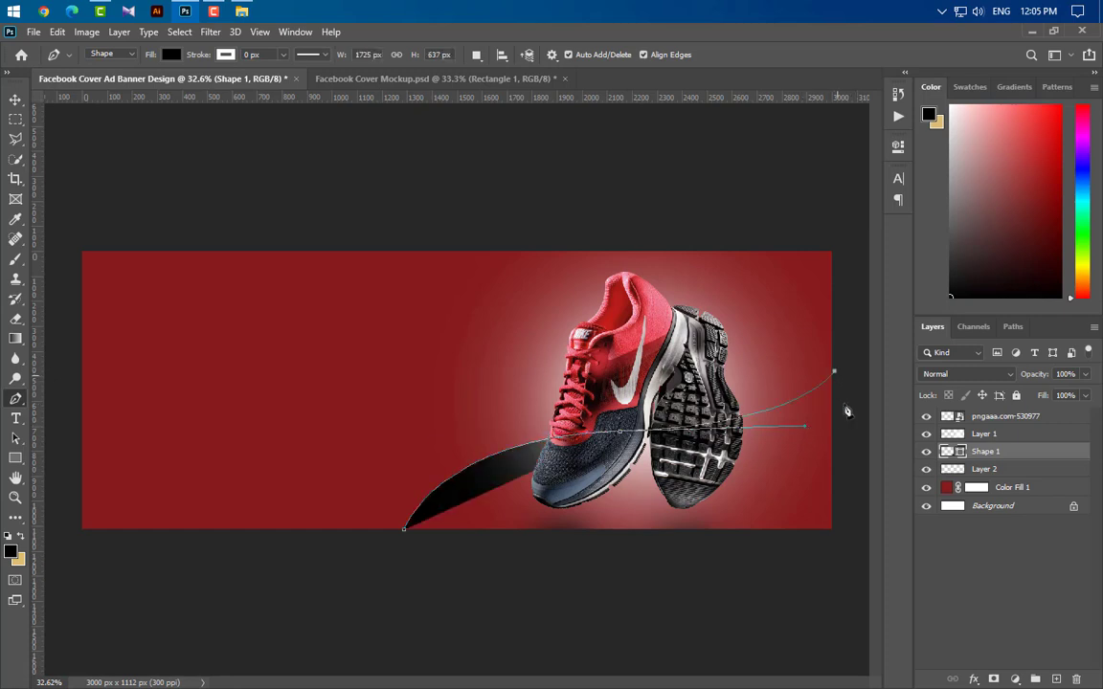
{"action": "left_click", "coordinate": [840, 536]}
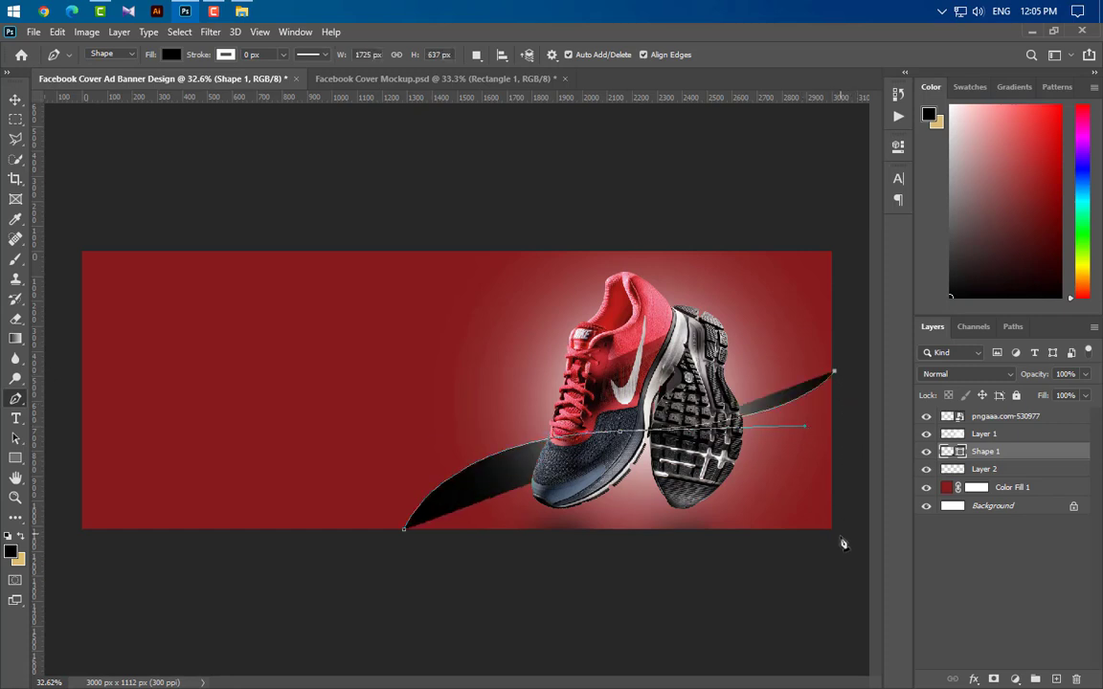
{"action": "left_click", "coordinate": [406, 533]}
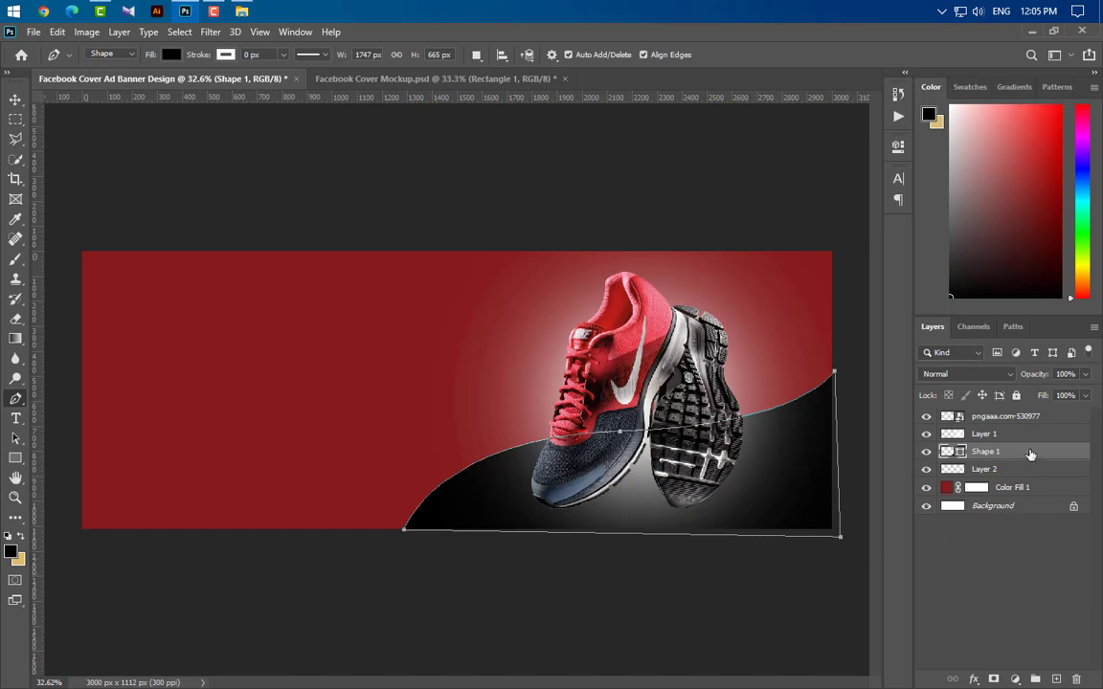
Step: Move the wave shape below the shadow layer and change its fill to gray 69666c
{"action": "left_click_drag", "start_coordinate": [1030, 455], "coordinate": [1029, 476]}
{"action": "key", "text": "v"}
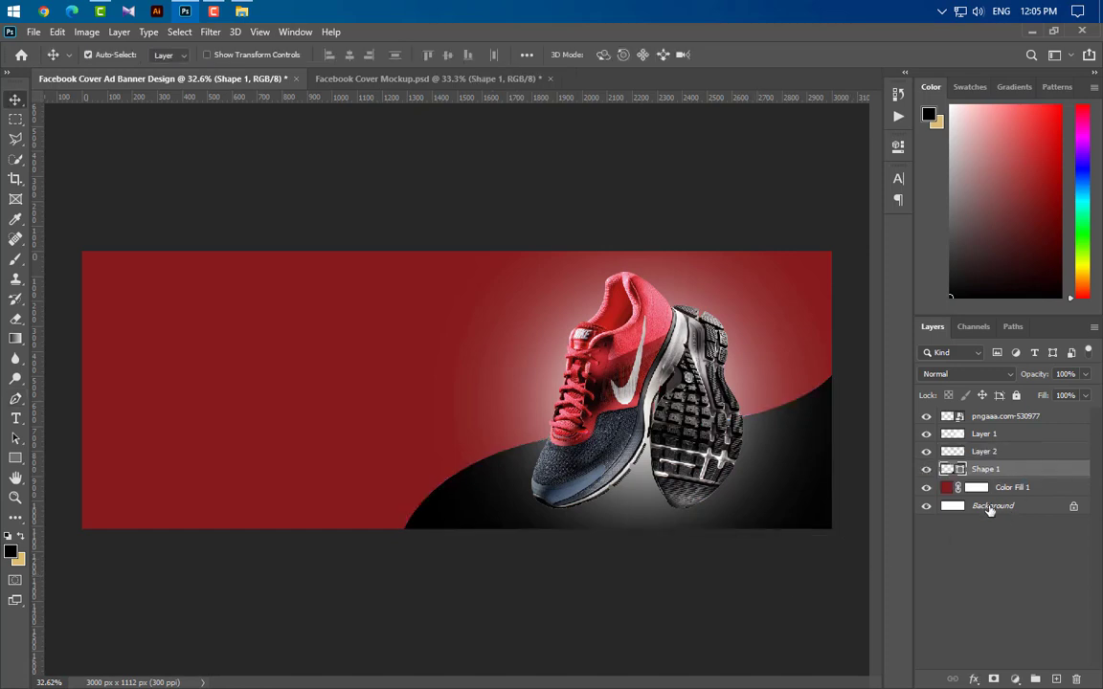
{"action": "double_click", "coordinate": [960, 472]}
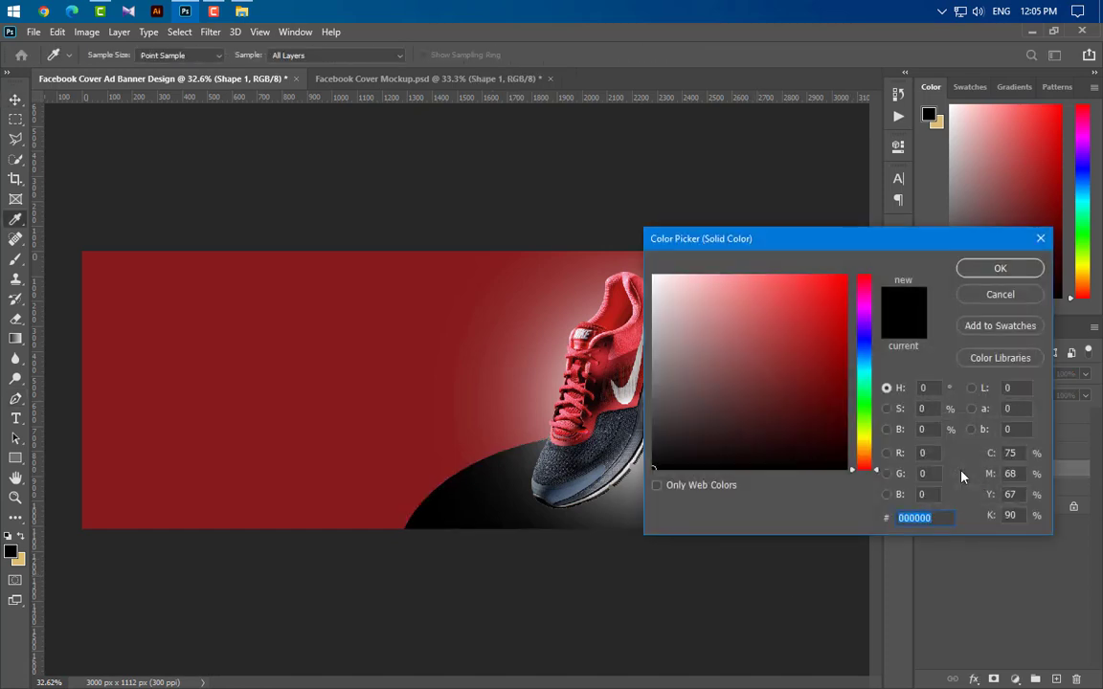
{"action": "type", "text": "69666c"}
{"action": "left_click", "coordinate": [1000, 268]}
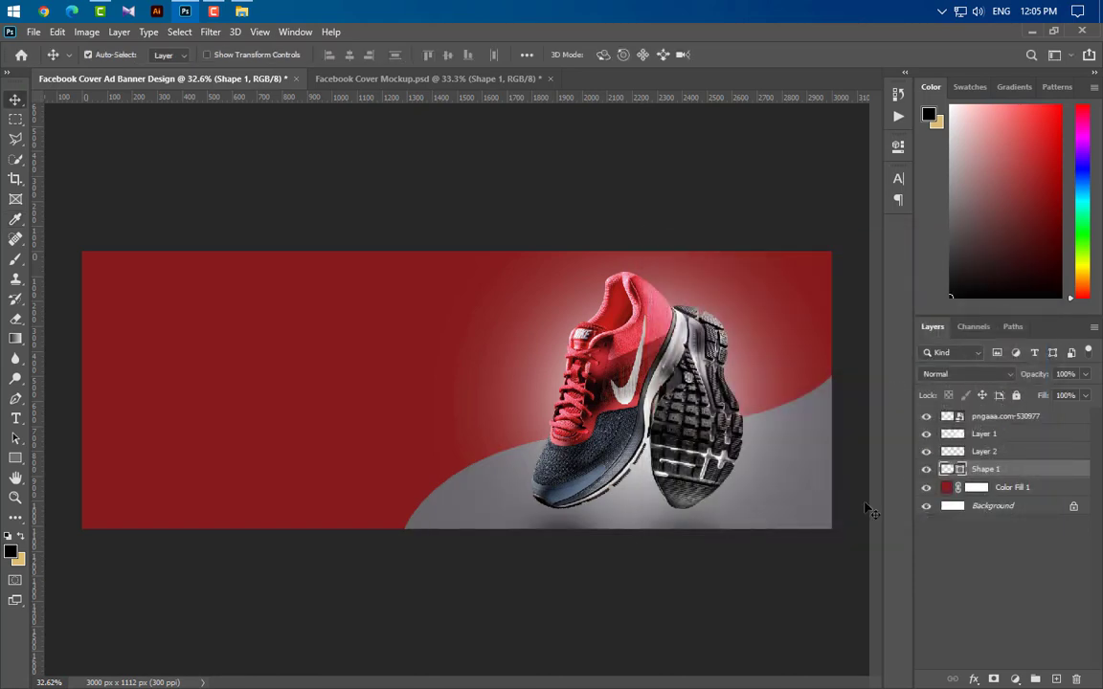
{"action": "left_click", "coordinate": [926, 445]}
{"action": "left_click", "coordinate": [925, 445]}
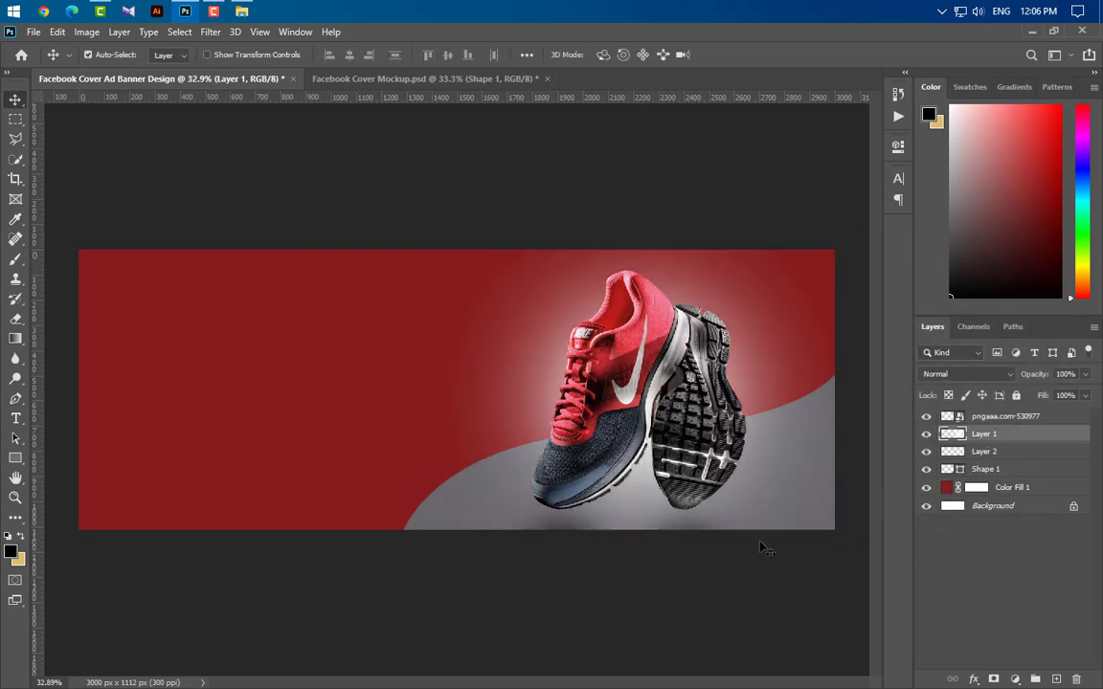
Step: Set the foreground color to ffffff and paint a soft highlight on the glow layer at the banner's upper-left corner with an 1800 brush
{"action": "scroll", "coordinate": [610, 560], "scroll_direction": "down", "scroll_amount": 3}
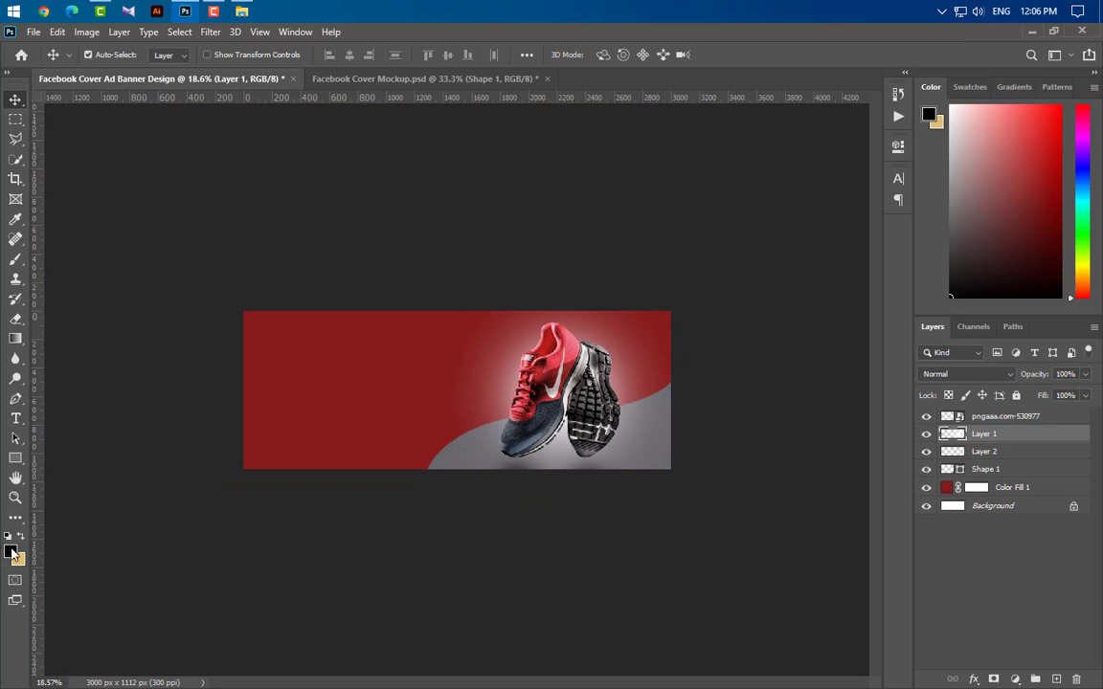
{"action": "left_click", "coordinate": [12, 551]}
{"action": "type", "text": "ffffff"}
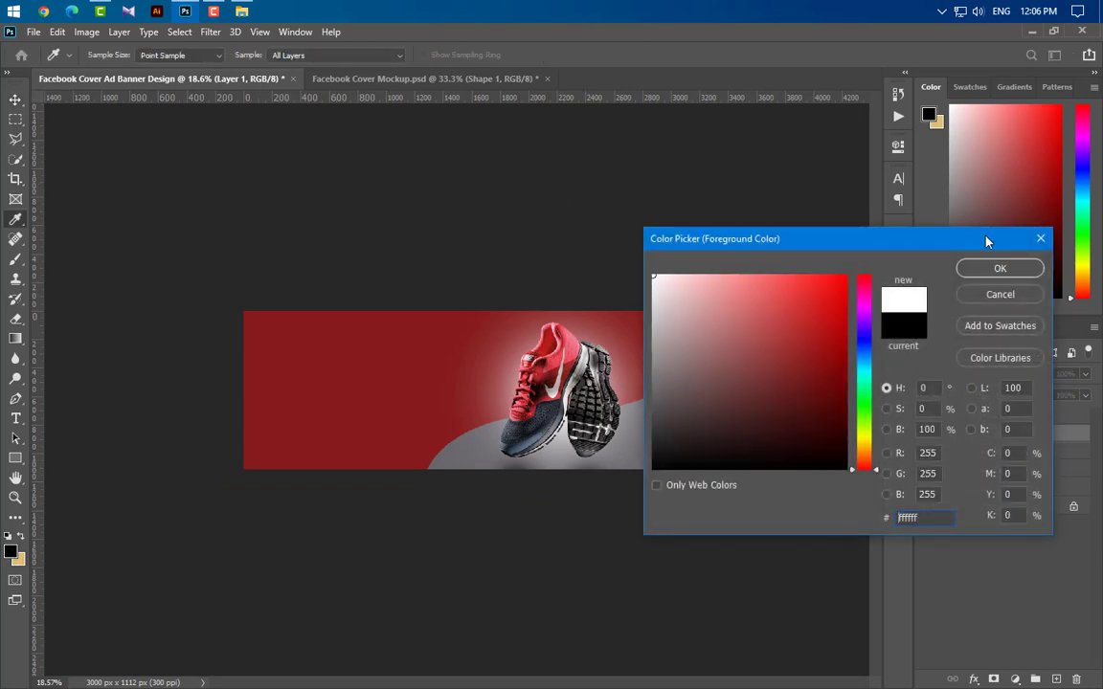
{"action": "left_click", "coordinate": [1000, 268]}
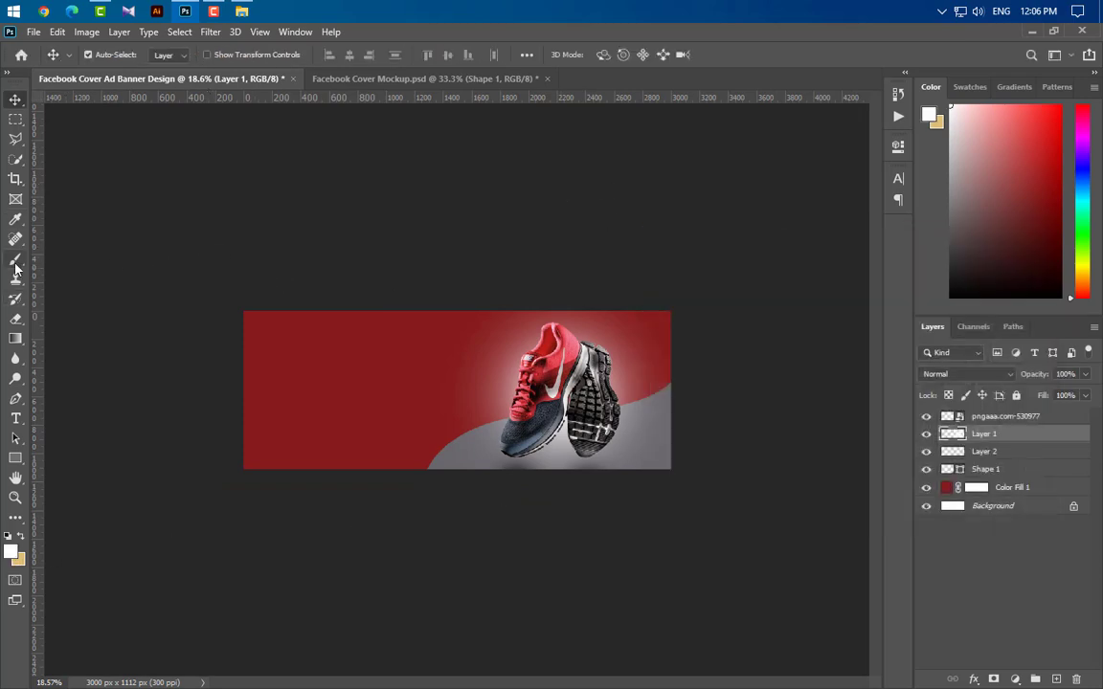
{"action": "left_click", "coordinate": [15, 261]}
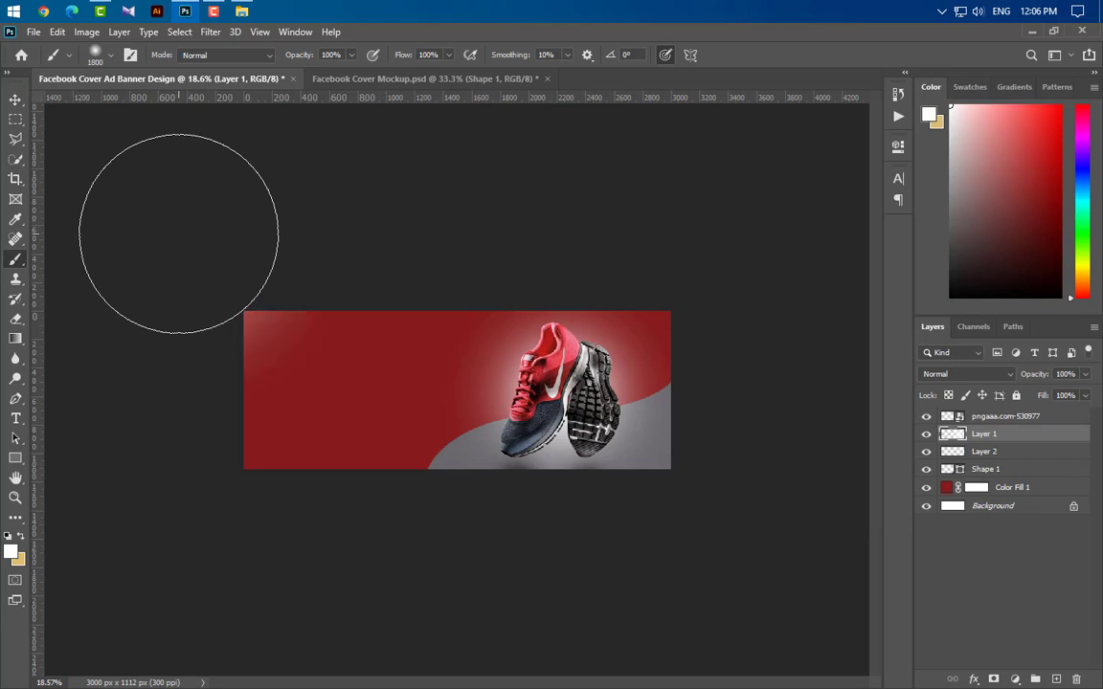
{"action": "left_click", "coordinate": [15, 98]}
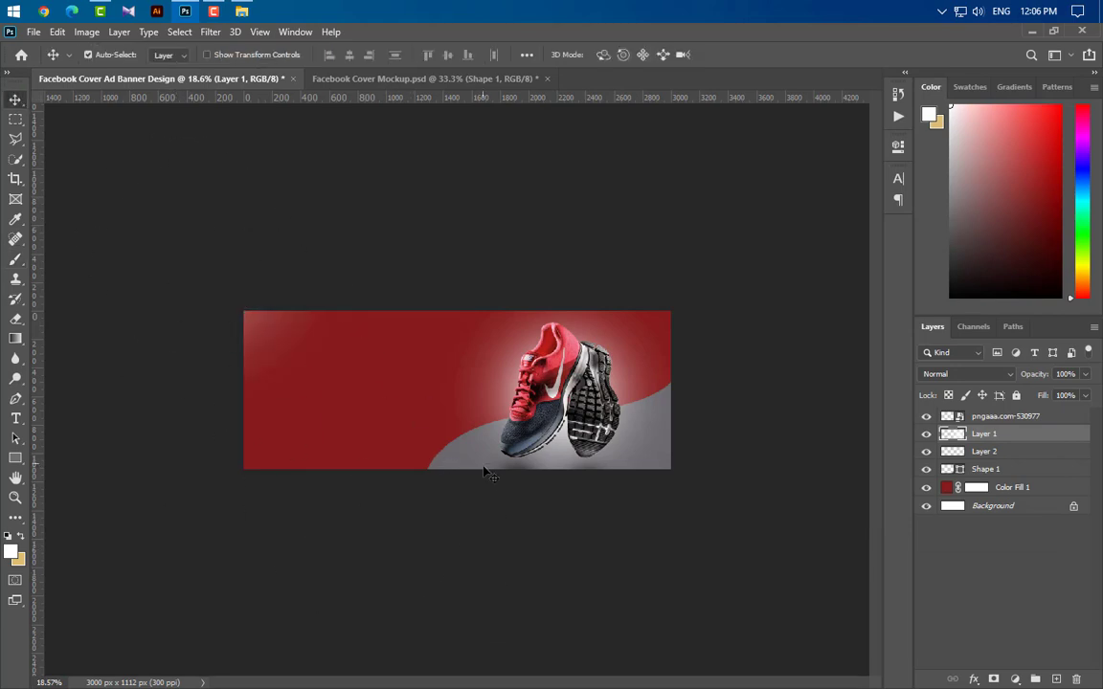
{"action": "scroll", "coordinate": [485, 472], "scroll_direction": "up", "scroll_amount": 3}
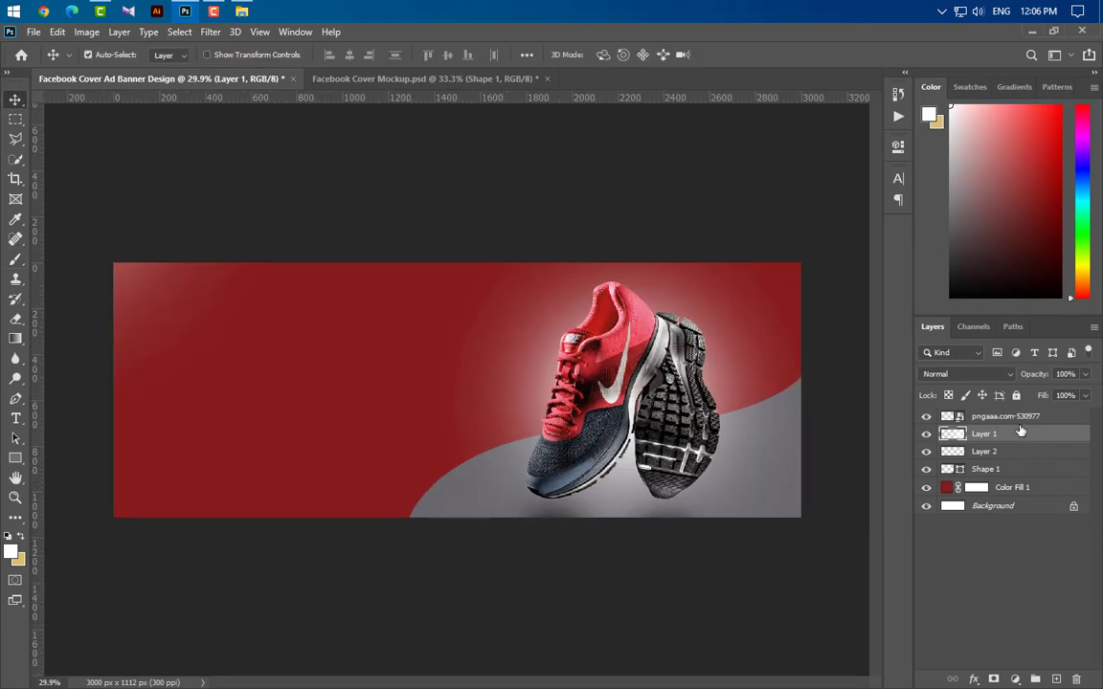
Step: Group the shoe image, glow, shadow, wave shape and red color fill layers, leaving out the Background
{"action": "left_click", "coordinate": [1014, 416]}
{"action": "left_click", "coordinate": [1017, 434], "text": "ctrl"}
{"action": "left_click", "coordinate": [1019, 451], "text": "ctrl"}
{"action": "left_click", "coordinate": [1021, 470], "text": "ctrl"}
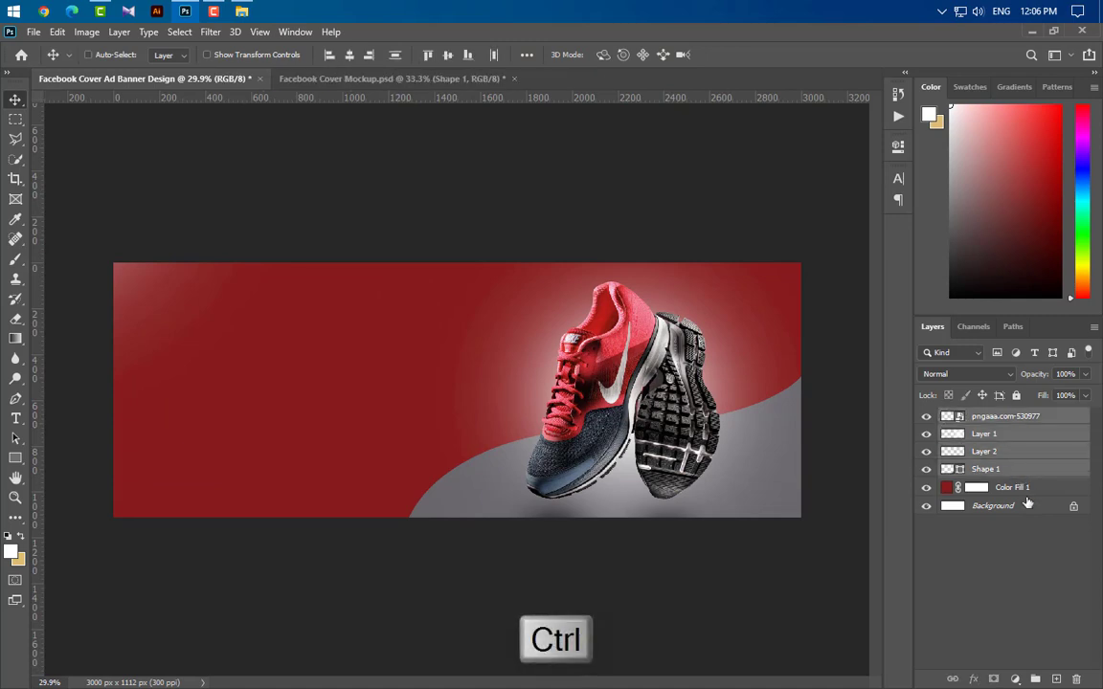
{"action": "left_click", "coordinate": [1015, 487], "text": "ctrl"}
{"action": "key", "text": "ctrl+g"}
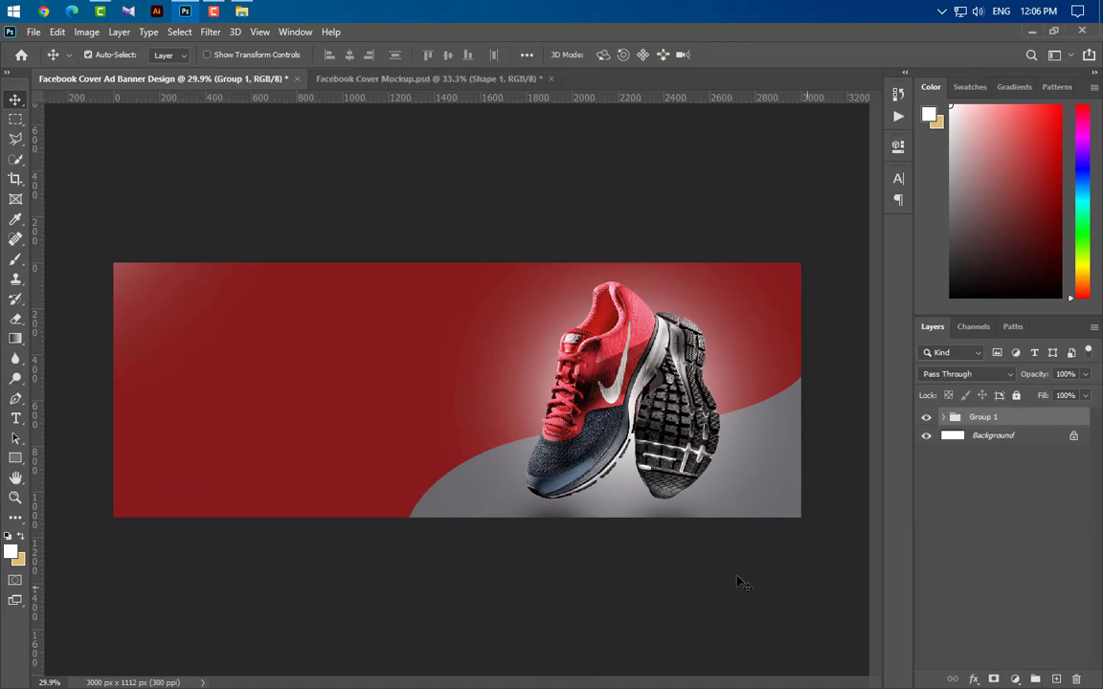
Step: Add the left-aligned text BRAND in black Eras Bold ITC near the banner's upper-left corner
{"action": "left_click", "coordinate": [15, 419]}
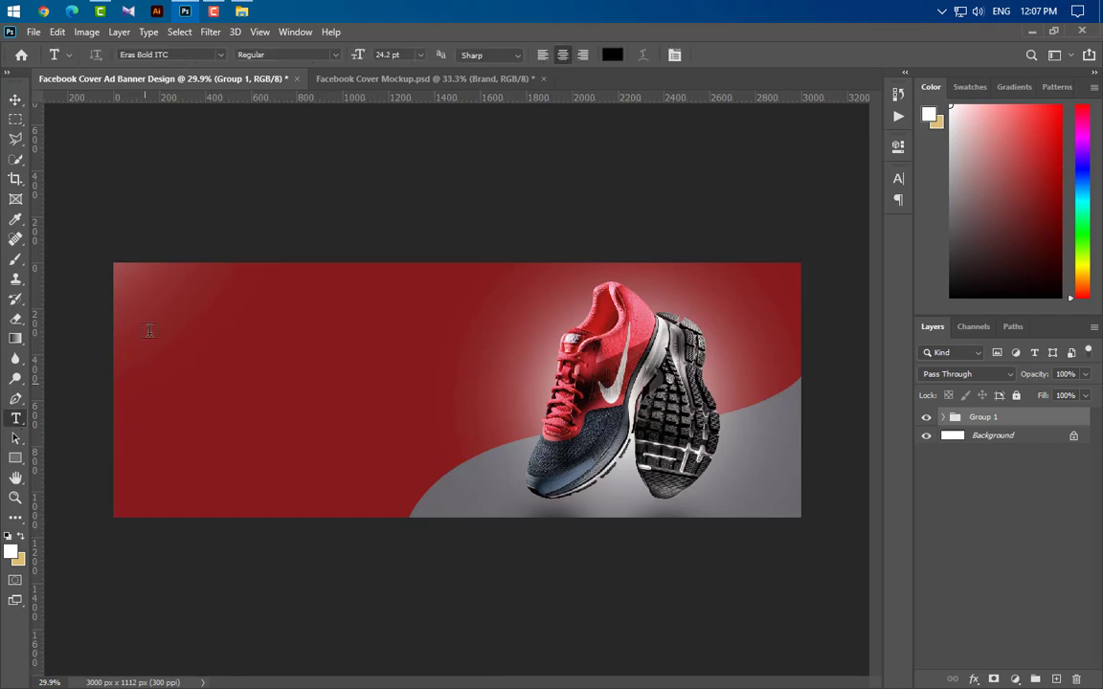
{"action": "left_click", "coordinate": [153, 302]}
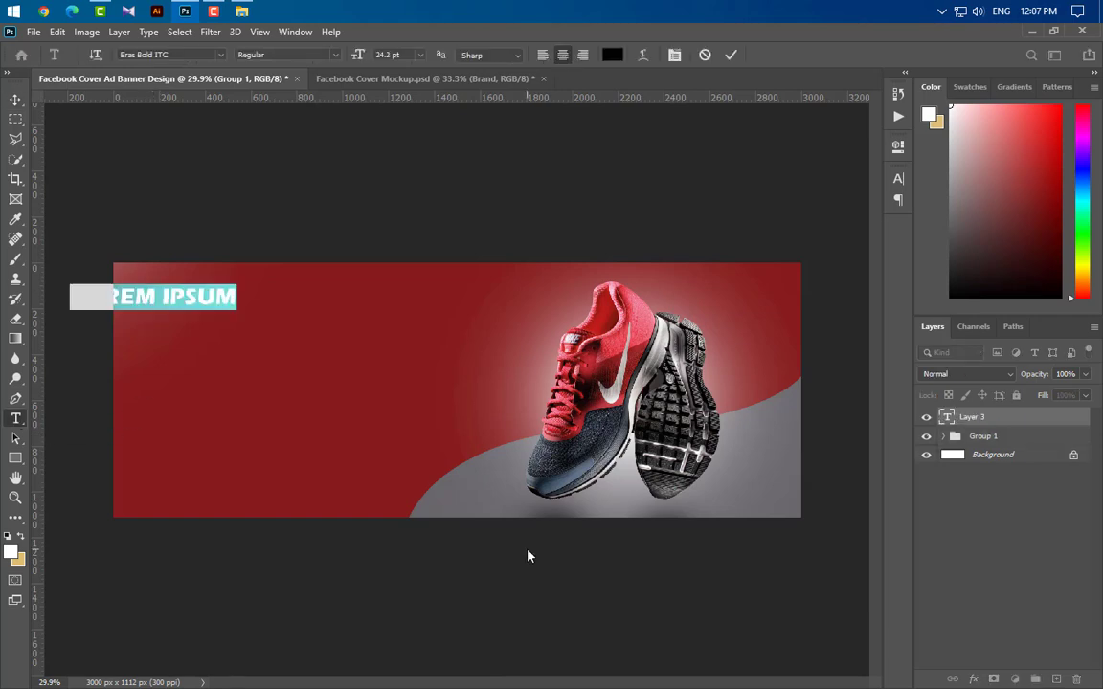
{"action": "type", "text": "BRAND"}
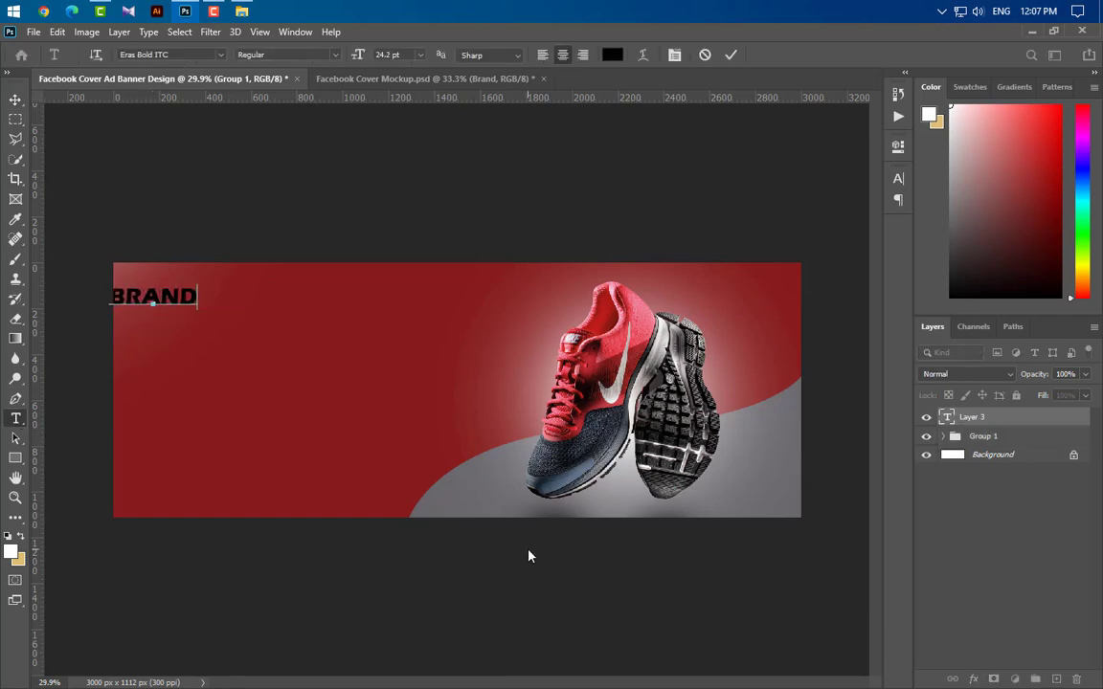
{"action": "left_click", "coordinate": [543, 55]}
{"action": "left_click", "coordinate": [729, 55]}
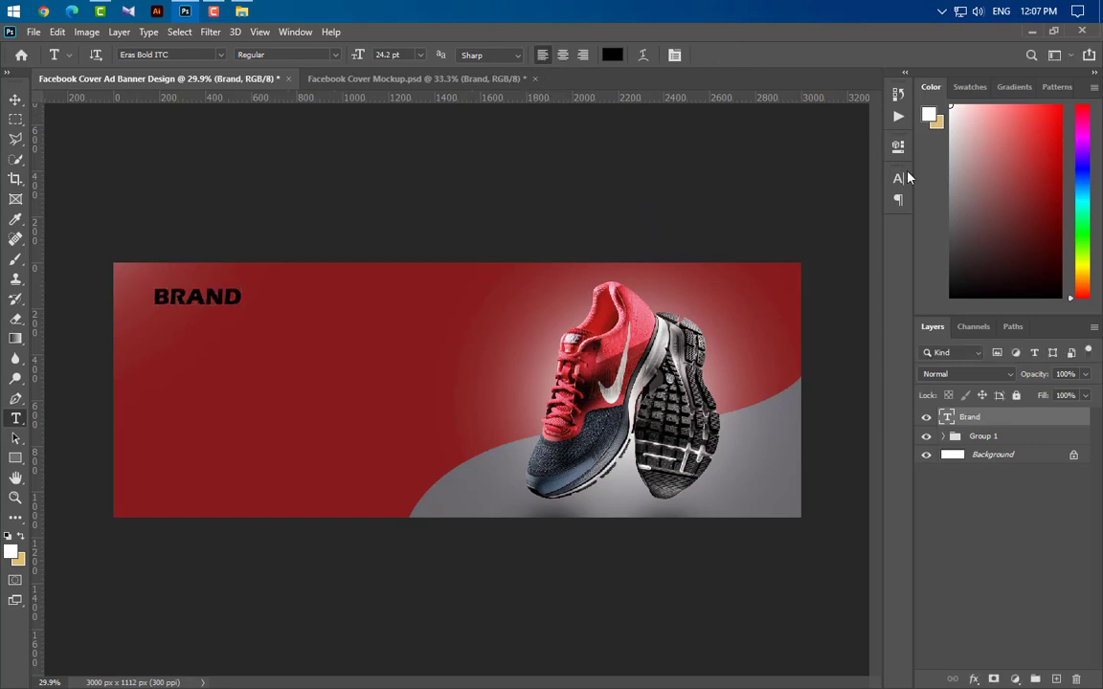
Step: Set the BRAND text size to 31 pt and nudge the text slightly down and to the right
{"action": "left_click", "coordinate": [898, 178]}
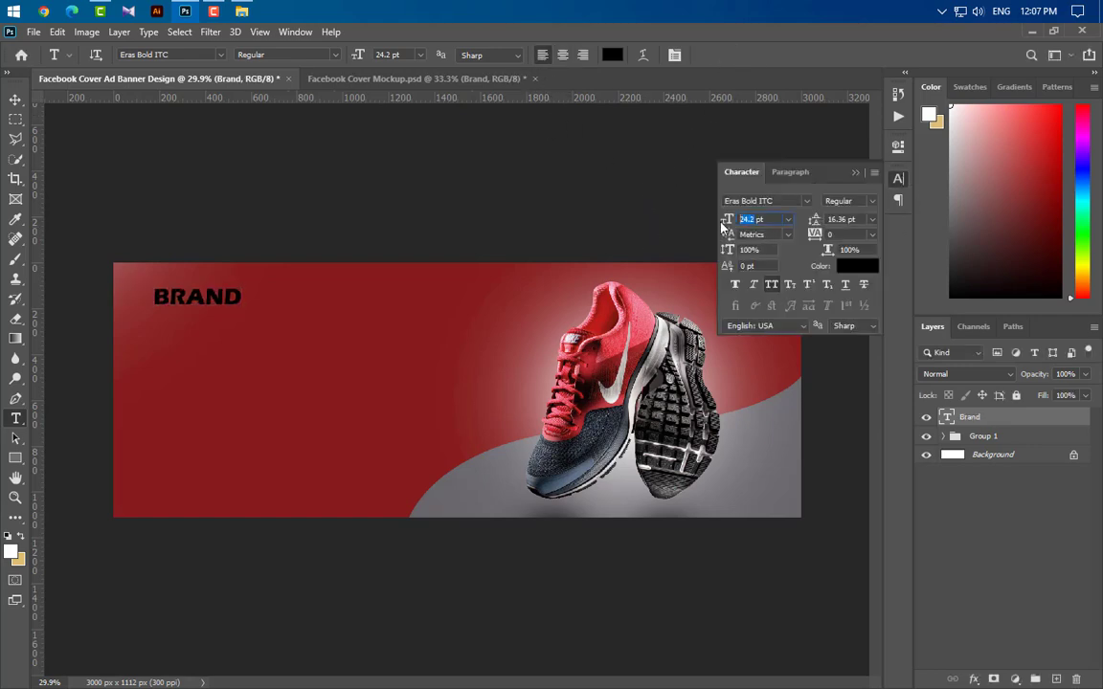
{"action": "type", "text": "31"}
{"action": "key", "text": "Return"}
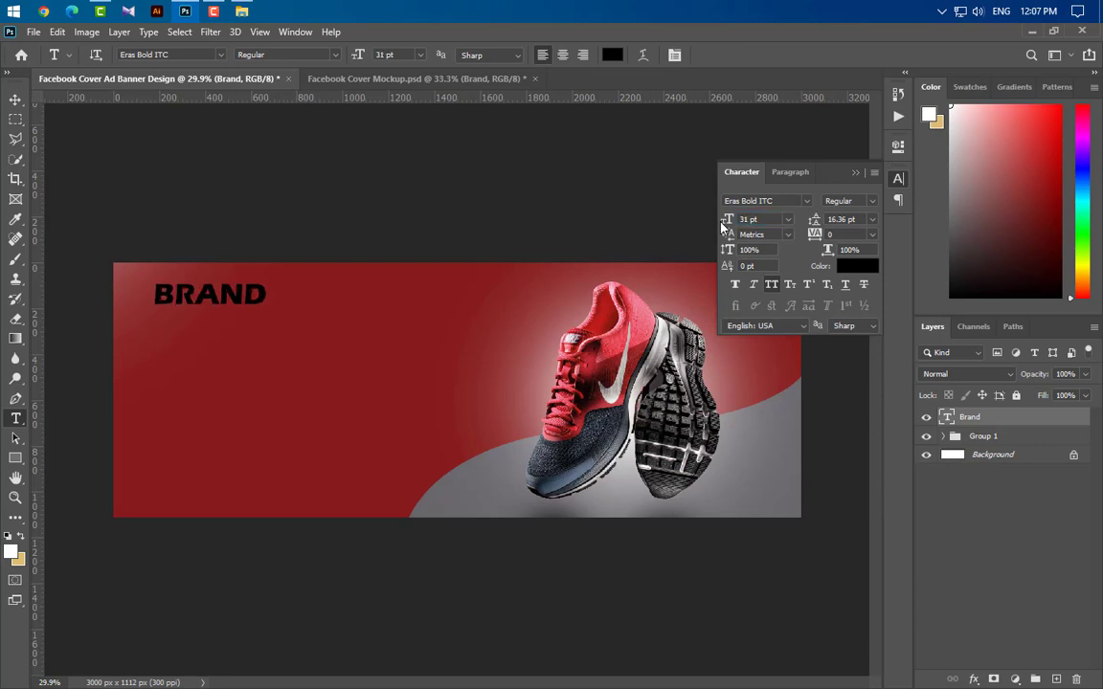
{"action": "left_click", "coordinate": [858, 176]}
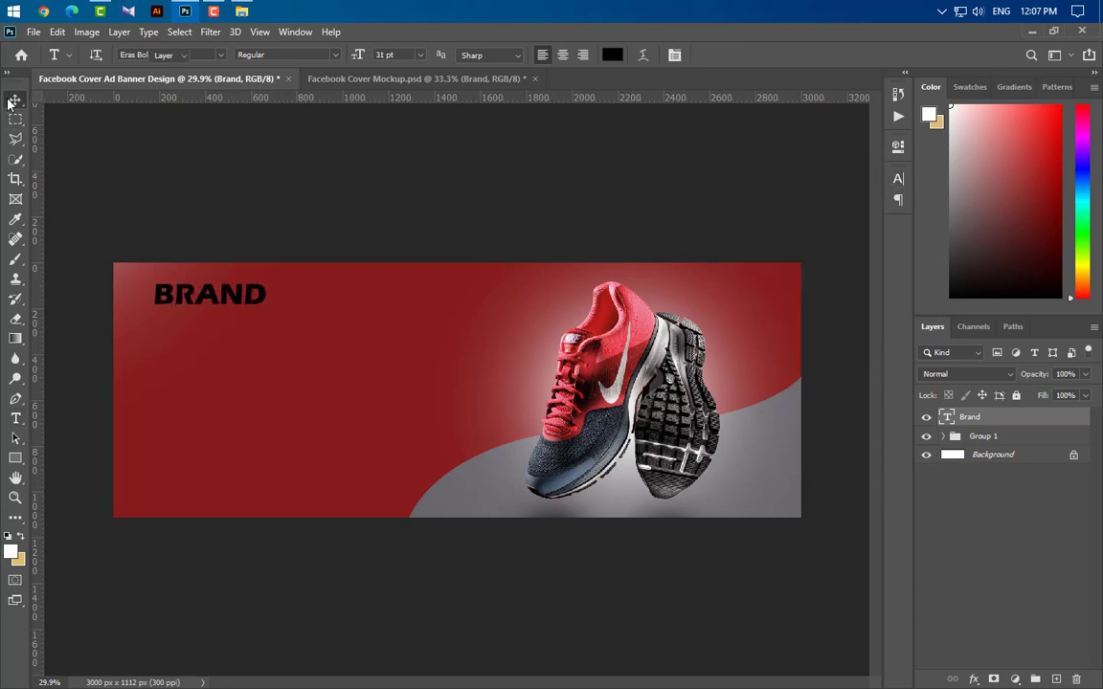
{"action": "left_click", "coordinate": [15, 100]}
{"action": "key", "text": "shift+Down"}
{"action": "key", "text": "shift+Down"}
{"action": "key", "text": "shift+Down"}
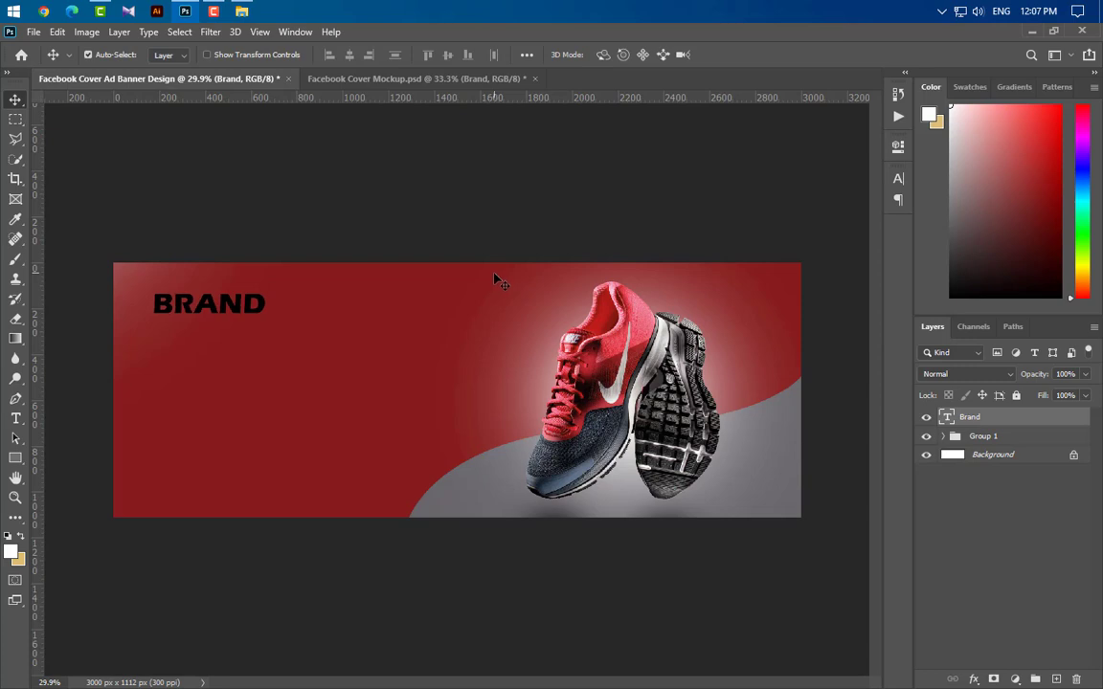
{"action": "key", "text": "shift+Right"}
Step: Duplicate the BRAND text twice directly below itself and change the middle line to FOOTWEAR
{"action": "left_click_drag", "start_coordinate": [266, 308], "coordinate": [268, 364]}
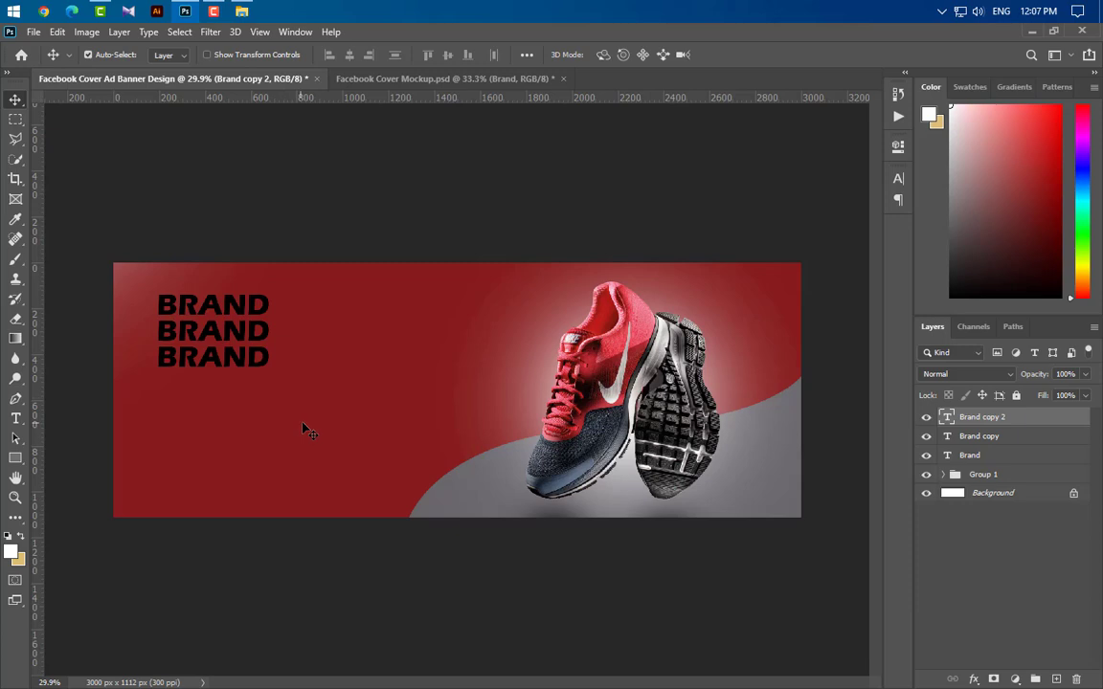
{"action": "left_click", "coordinate": [15, 419]}
{"action": "left_click_drag", "start_coordinate": [153, 331], "coordinate": [271, 331]}
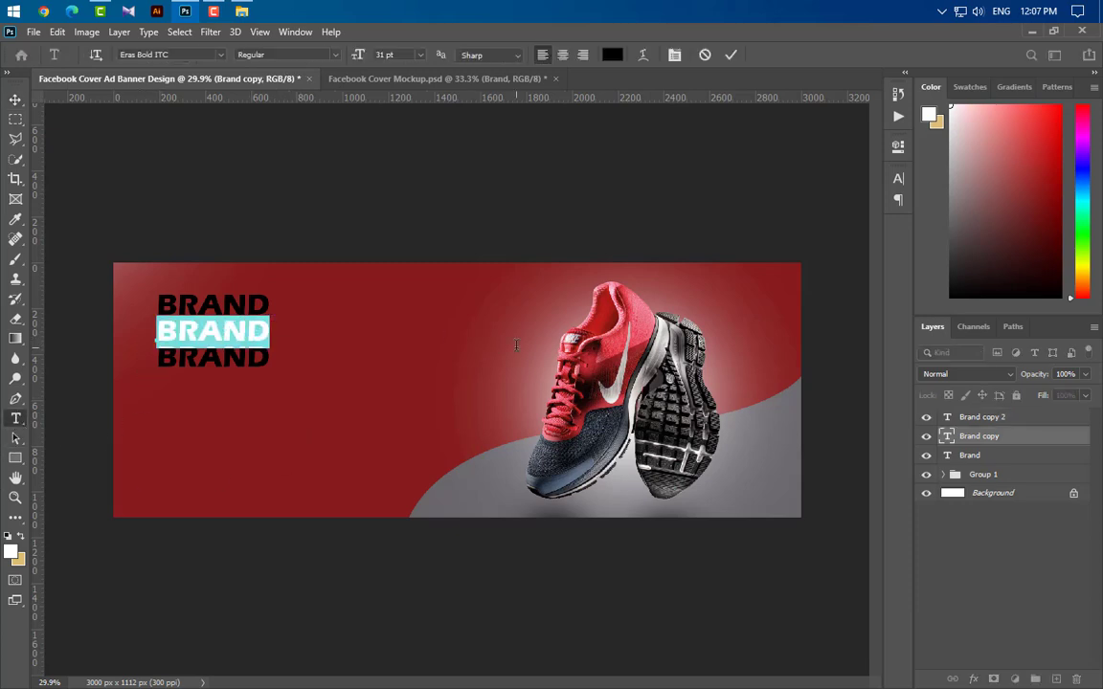
{"action": "type", "text": "FOOT"}
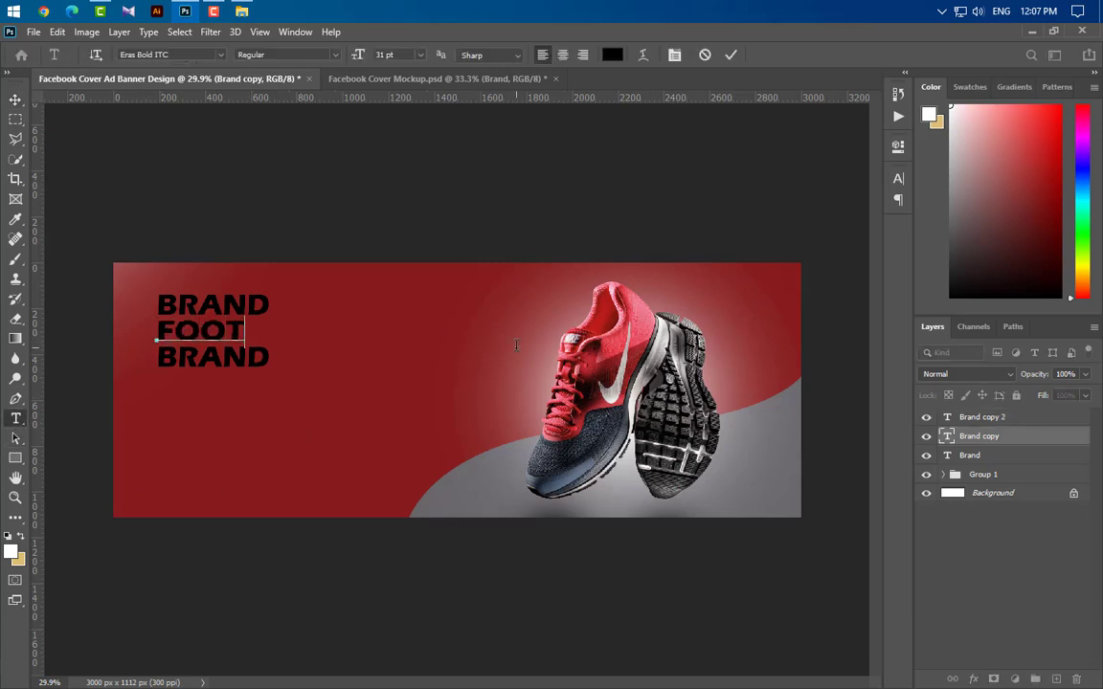
{"action": "type", "text": "WEAR"}
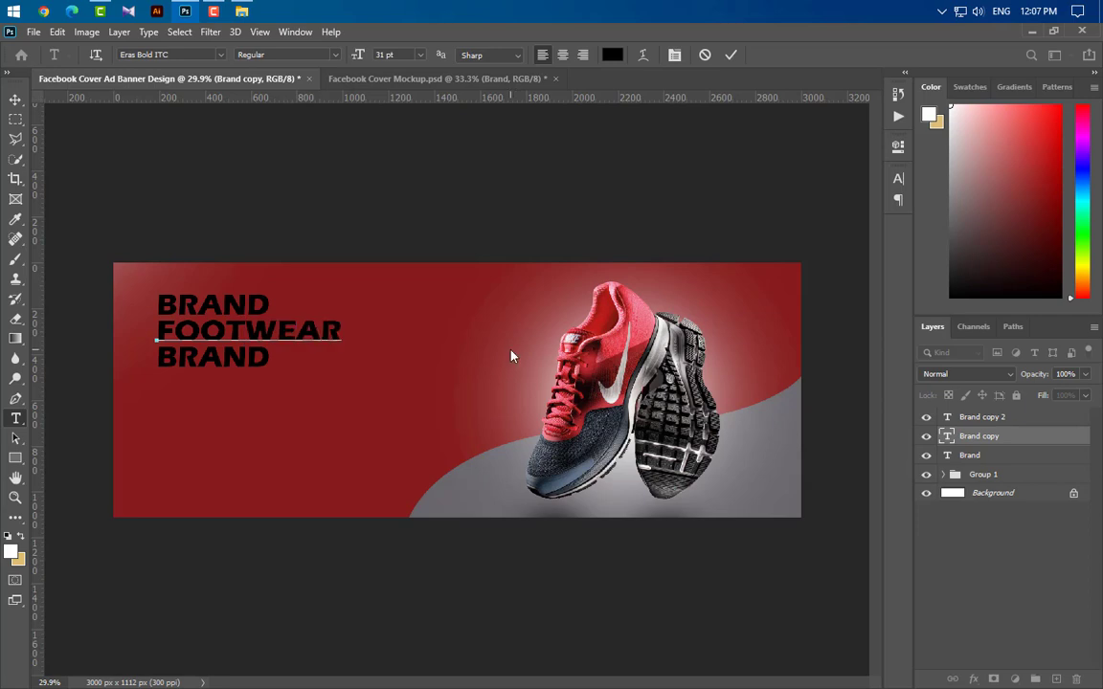
{"action": "left_click", "coordinate": [733, 54]}
Step: Set the FOOTWEAR text color to white ffffff and its size to 38 pt
{"action": "left_click", "coordinate": [898, 179]}
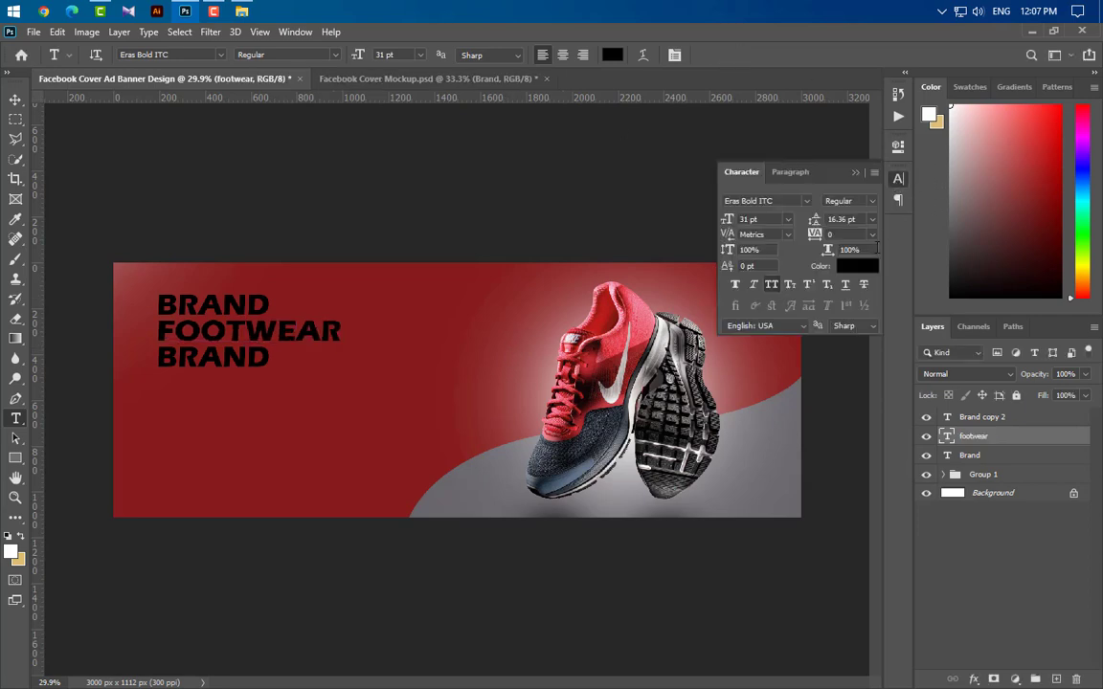
{"action": "left_click", "coordinate": [855, 273]}
{"action": "left_click_drag", "start_coordinate": [764, 348], "coordinate": [493, 150]}
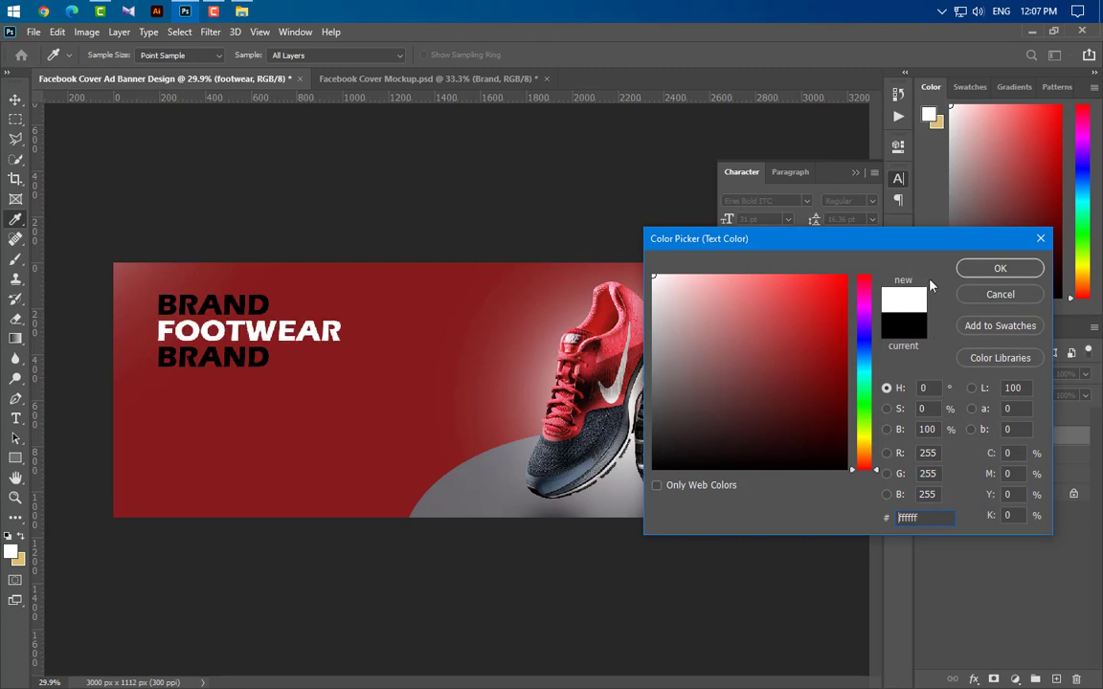
{"action": "left_click", "coordinate": [963, 275]}
{"action": "key", "text": "v"}
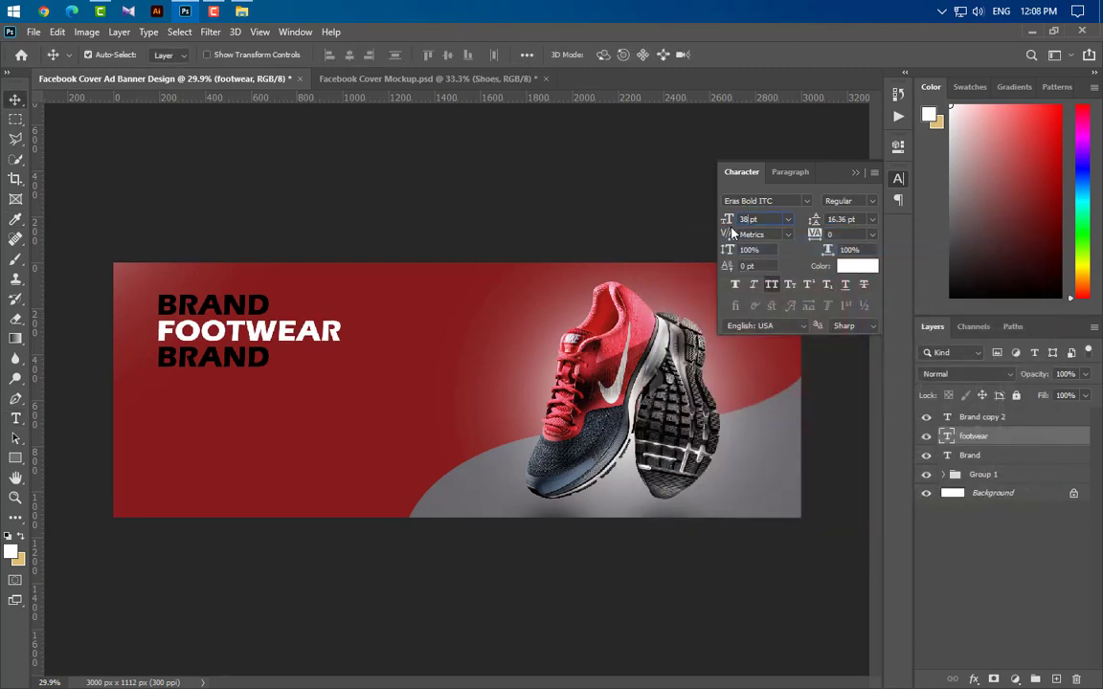
{"action": "key", "text": "Return"}
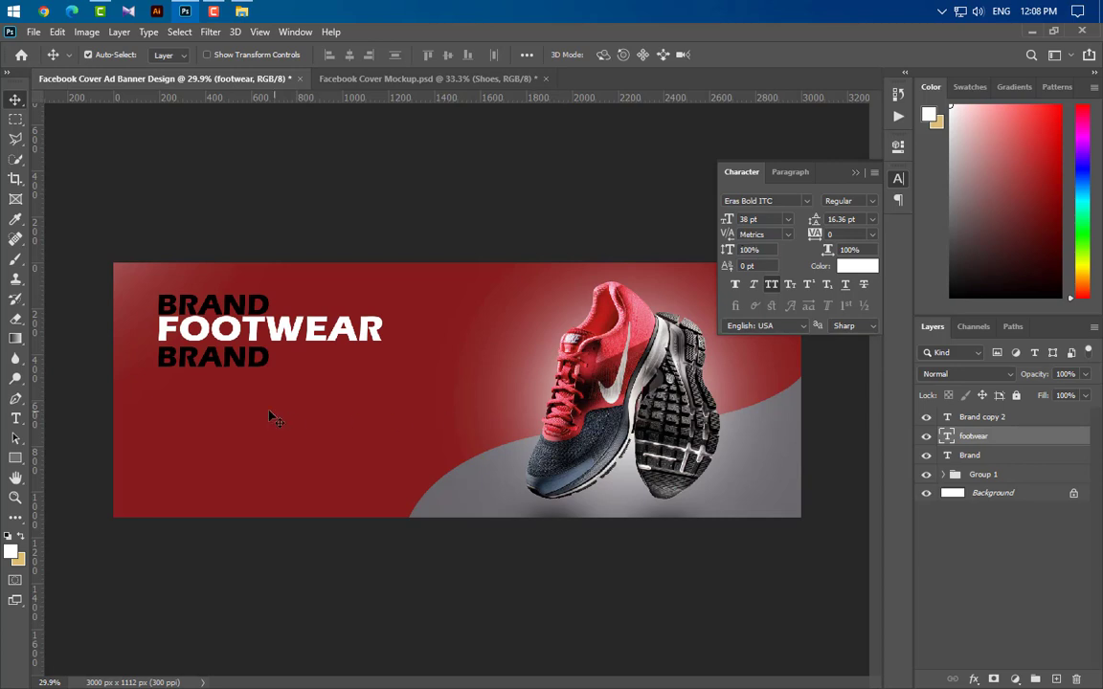
Step: Set the lowest BRAND line's size to 45 pt and its color to white ffffff
{"action": "left_click", "coordinate": [180, 367]}
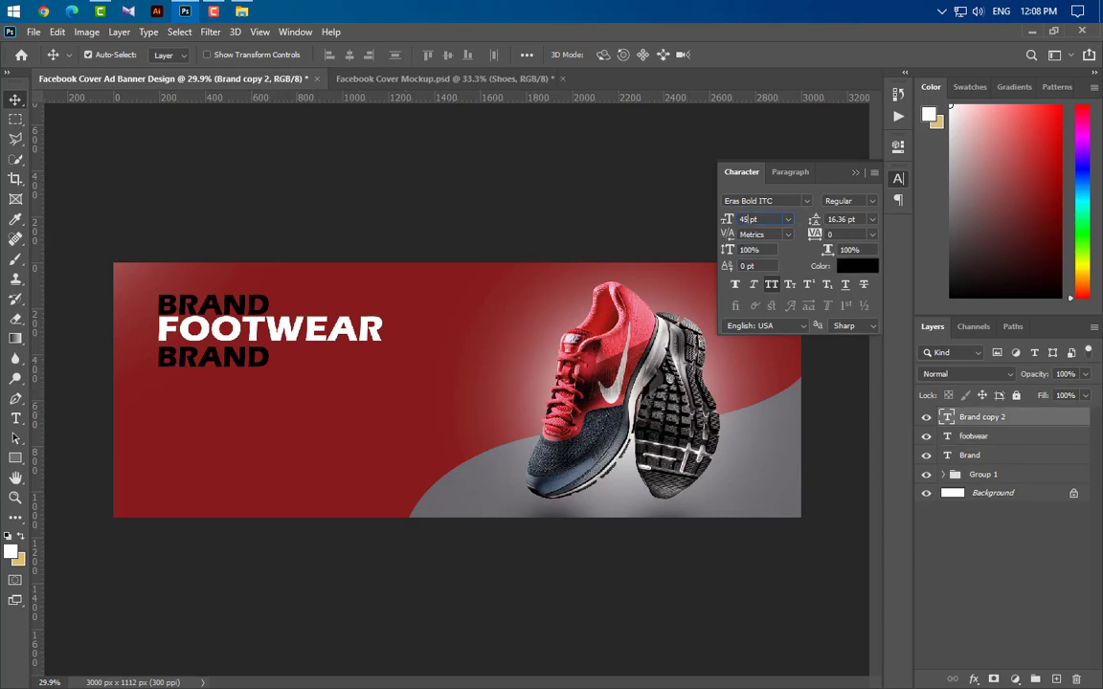
{"action": "type", "text": "45"}
{"action": "key", "text": "Return"}
{"action": "left_click", "coordinate": [857, 266]}
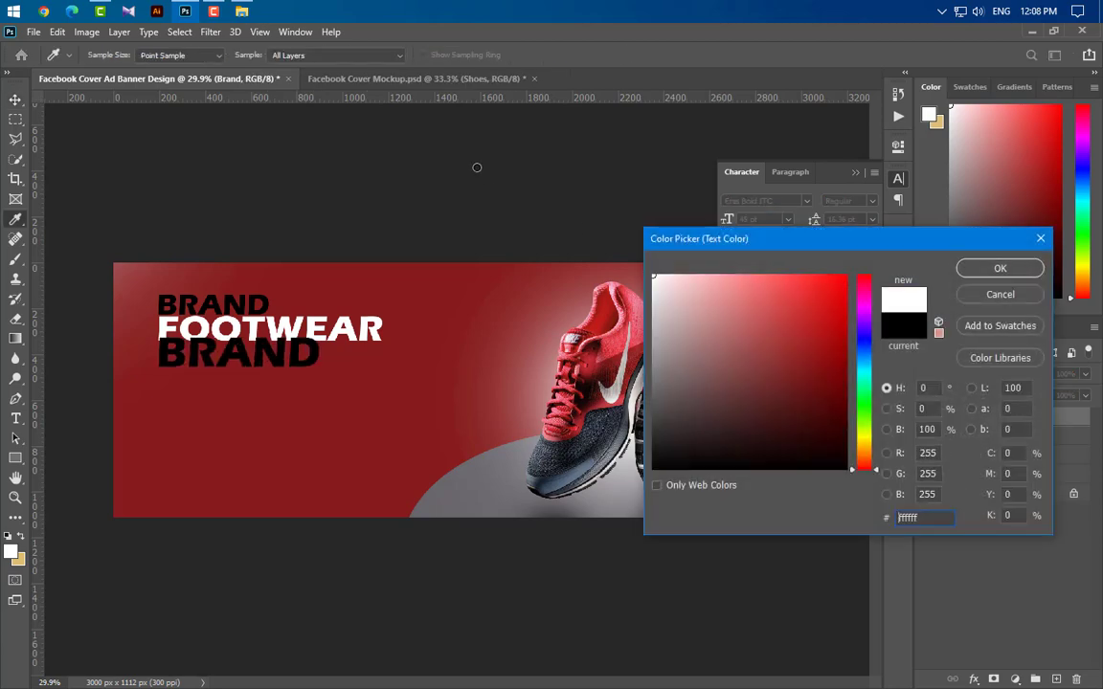
{"action": "left_click", "coordinate": [999, 269]}
{"action": "left_click", "coordinate": [857, 173]}
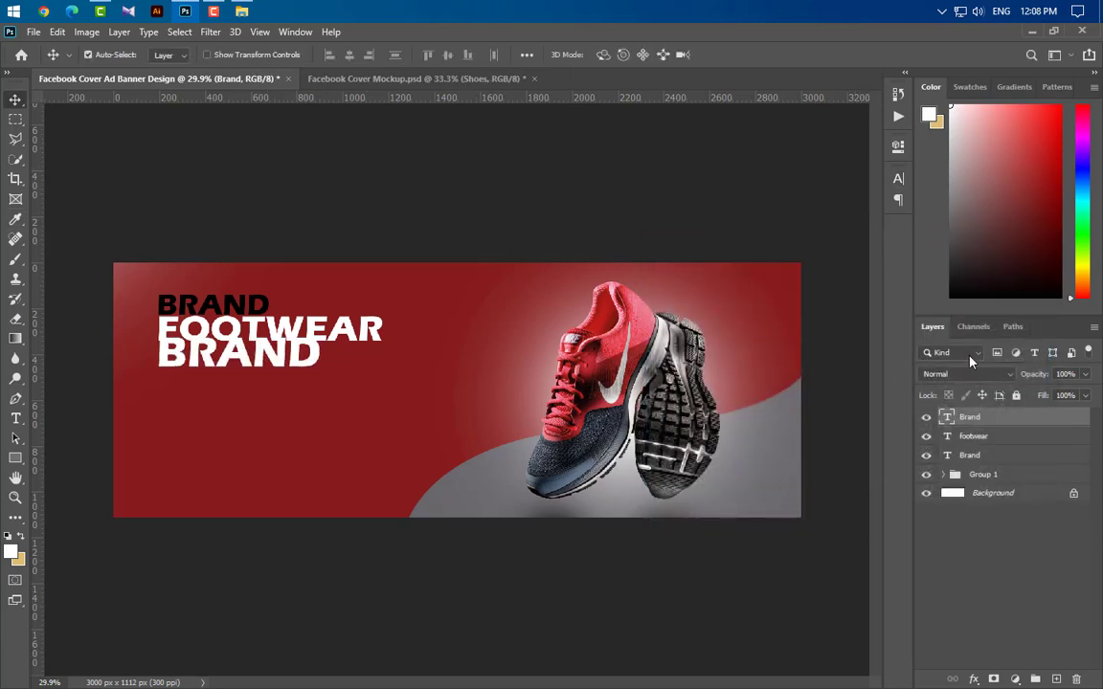
Step: Space out the headline by moving both white lines down about 20 px and the lowest line another 50 px
{"action": "left_click", "coordinate": [1006, 438], "text": "shift"}
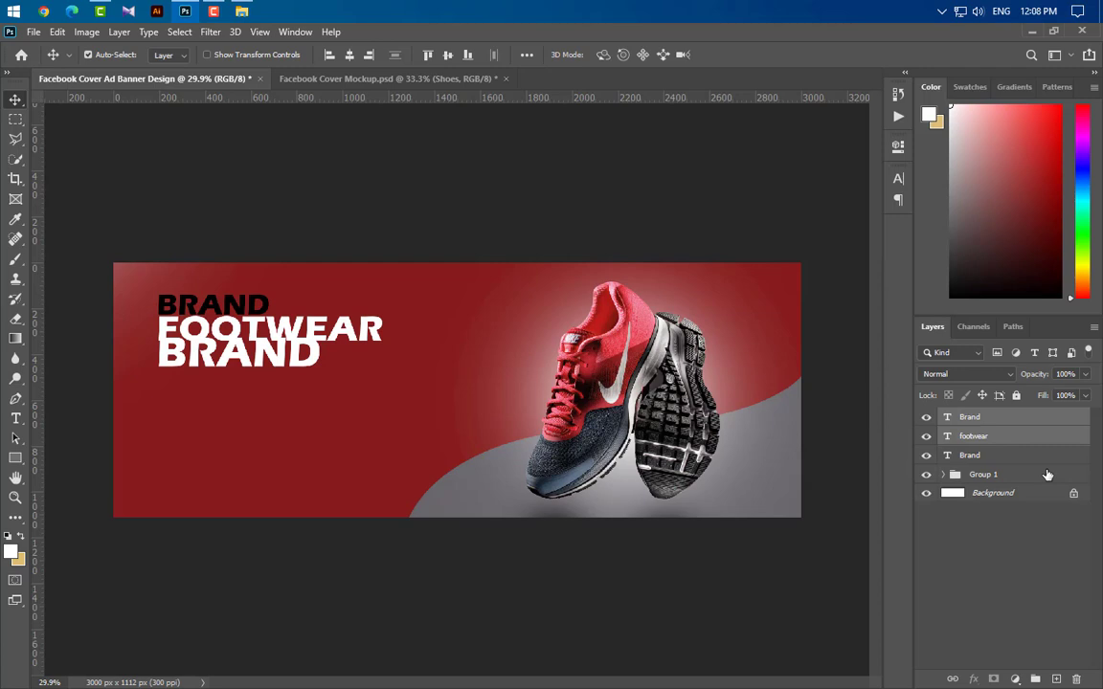
{"action": "key", "text": "shift+Down"}
{"action": "key", "text": "shift+Down"}
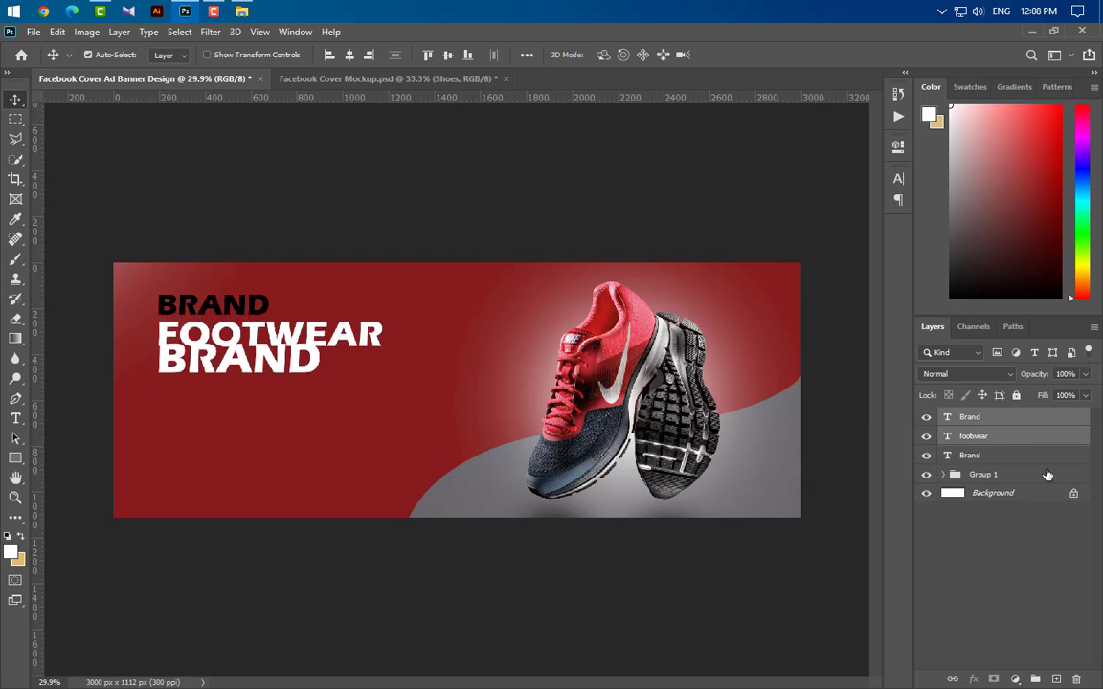
{"action": "left_click", "coordinate": [1017, 424]}
{"action": "key", "text": "shift+Down"}
{"action": "key", "text": "shift+Down"}
{"action": "key", "text": "shift+Down"}
{"action": "key", "text": "shift+Down"}
{"action": "key", "text": "shift+Down"}
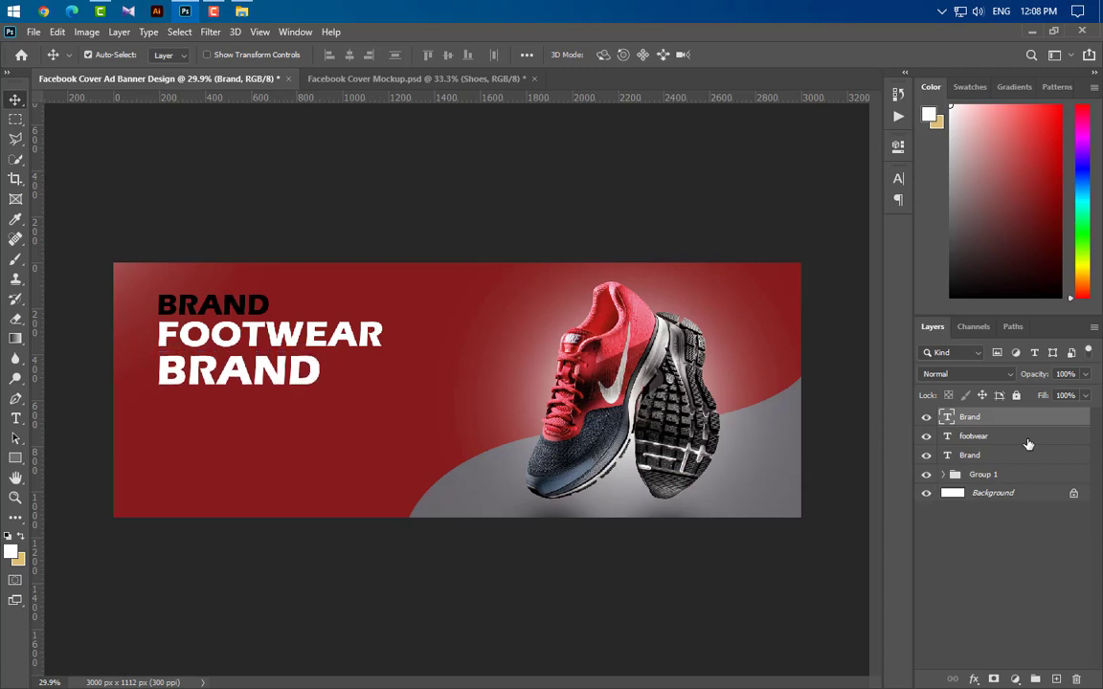
Step: Replace the text of the lowest, 45 pt headline line with SHOES
{"action": "left_click", "coordinate": [15, 418]}
{"action": "double_click", "coordinate": [157, 373]}
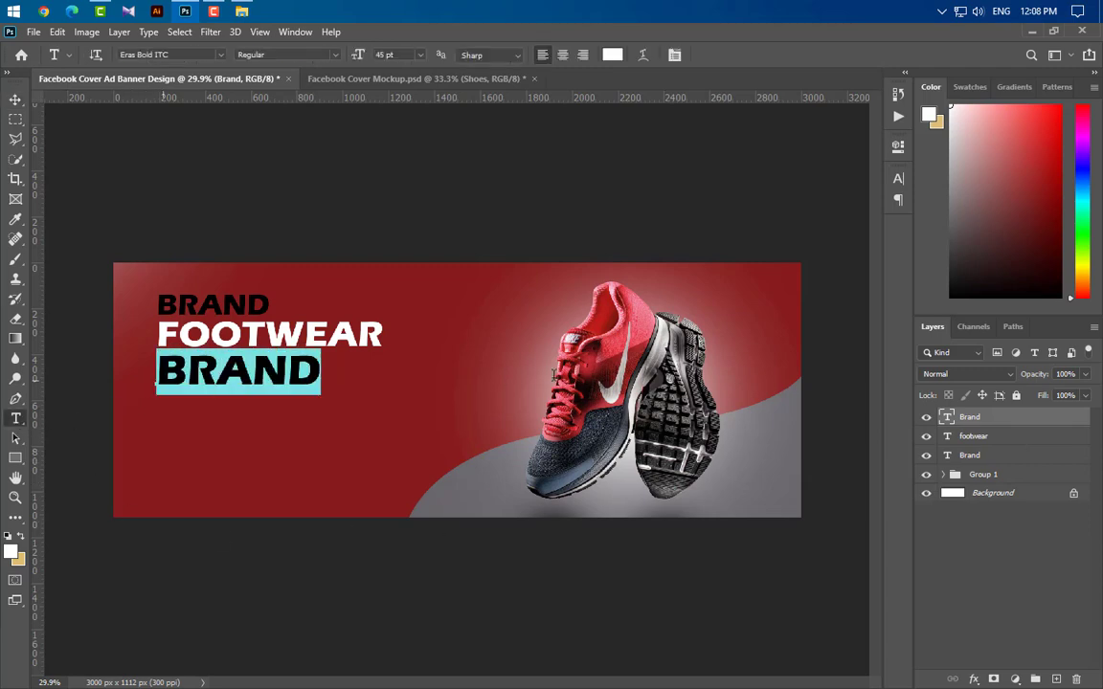
{"action": "type", "text": "SHOES"}
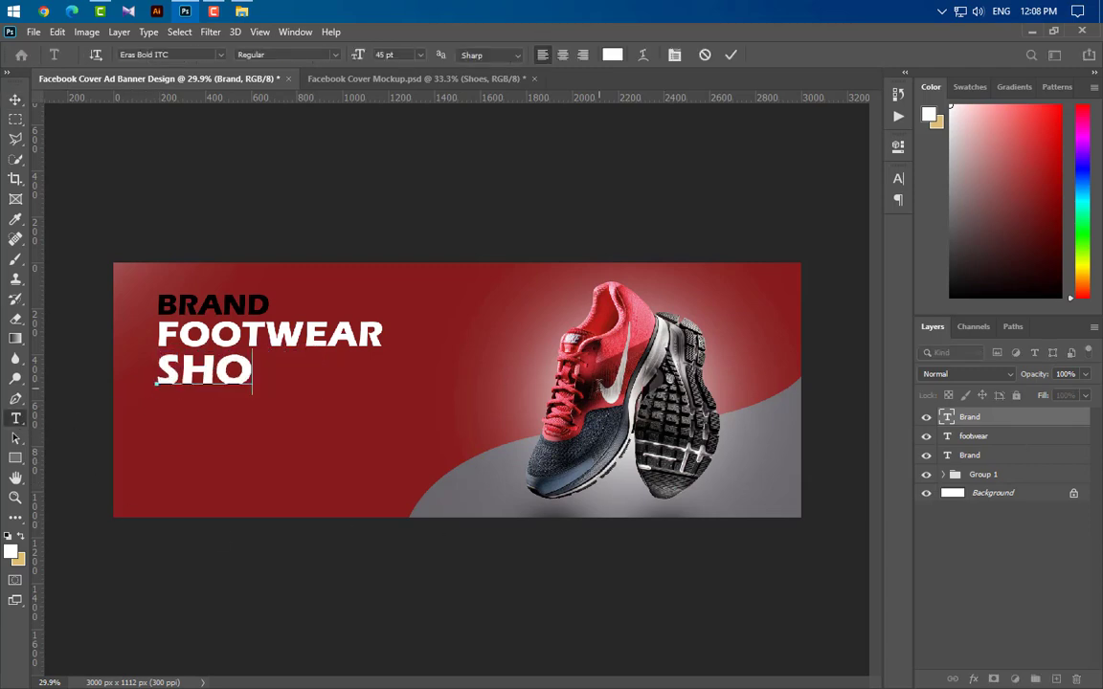
{"action": "left_click", "coordinate": [731, 54]}
{"action": "key", "text": "v"}
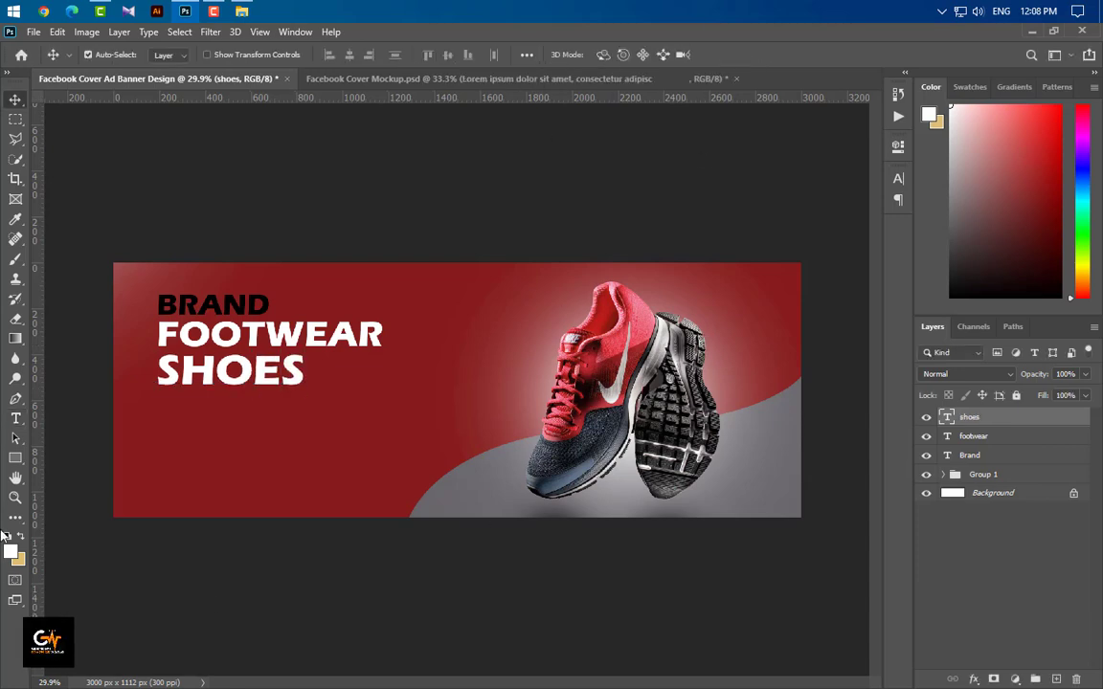
Step: Add a placeholder paragraph box about 1500 px wide below SHOES and set its text size to 10 pt
{"action": "left_click", "coordinate": [15, 419]}
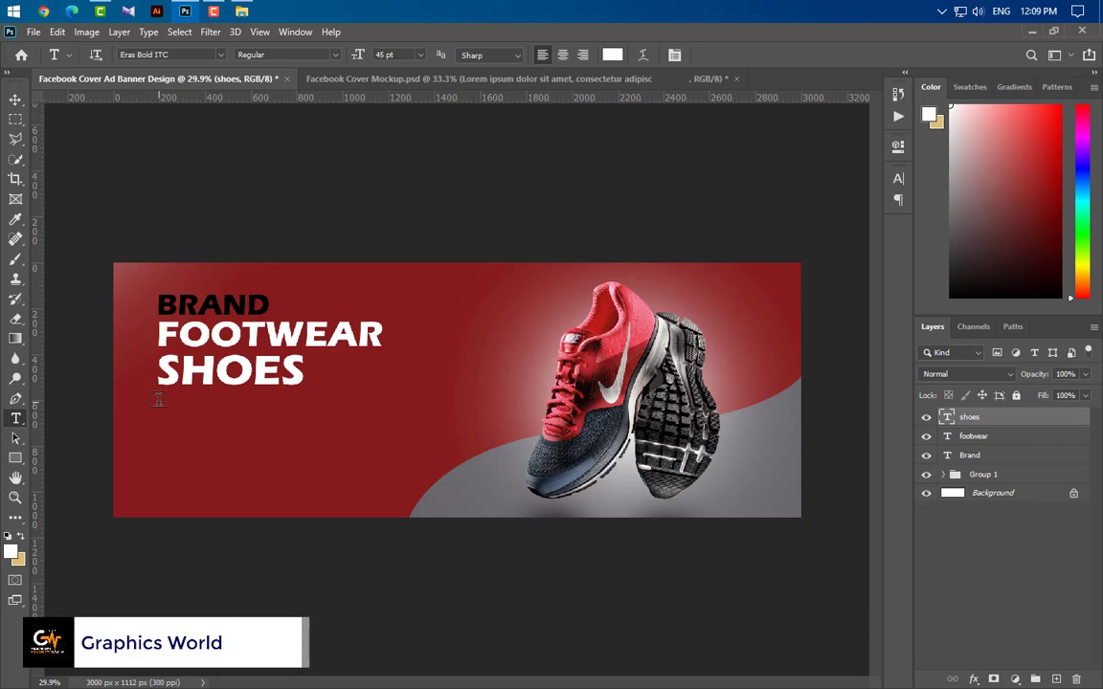
{"action": "left_click_drag", "start_coordinate": [159, 403], "coordinate": [501, 467]}
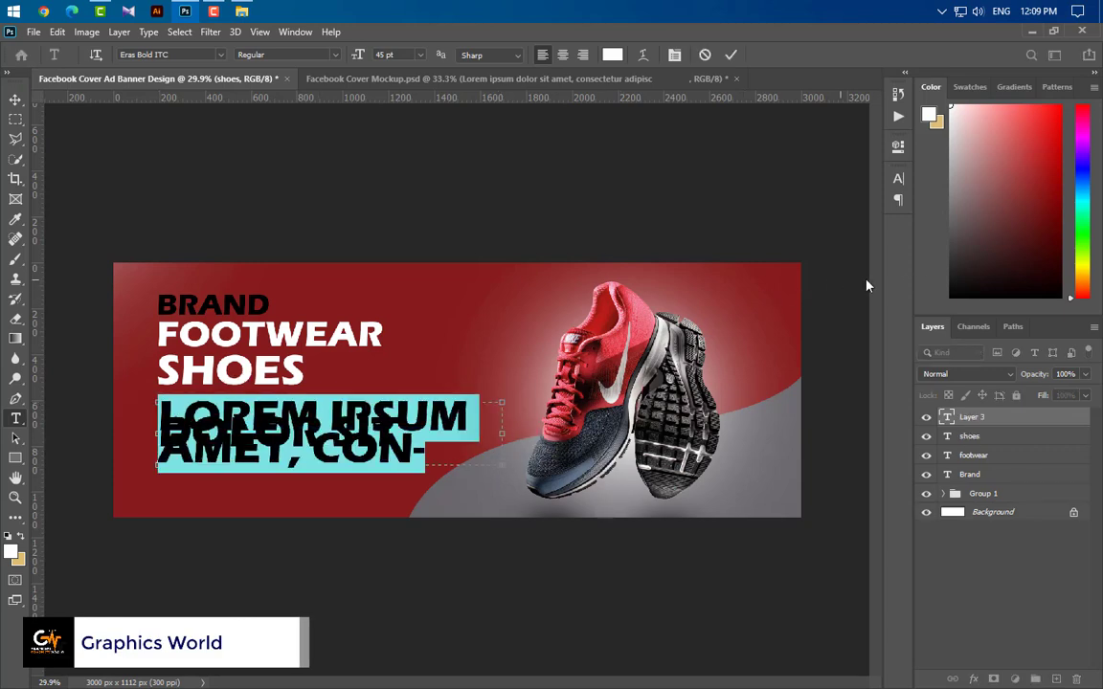
{"action": "left_click", "coordinate": [899, 178]}
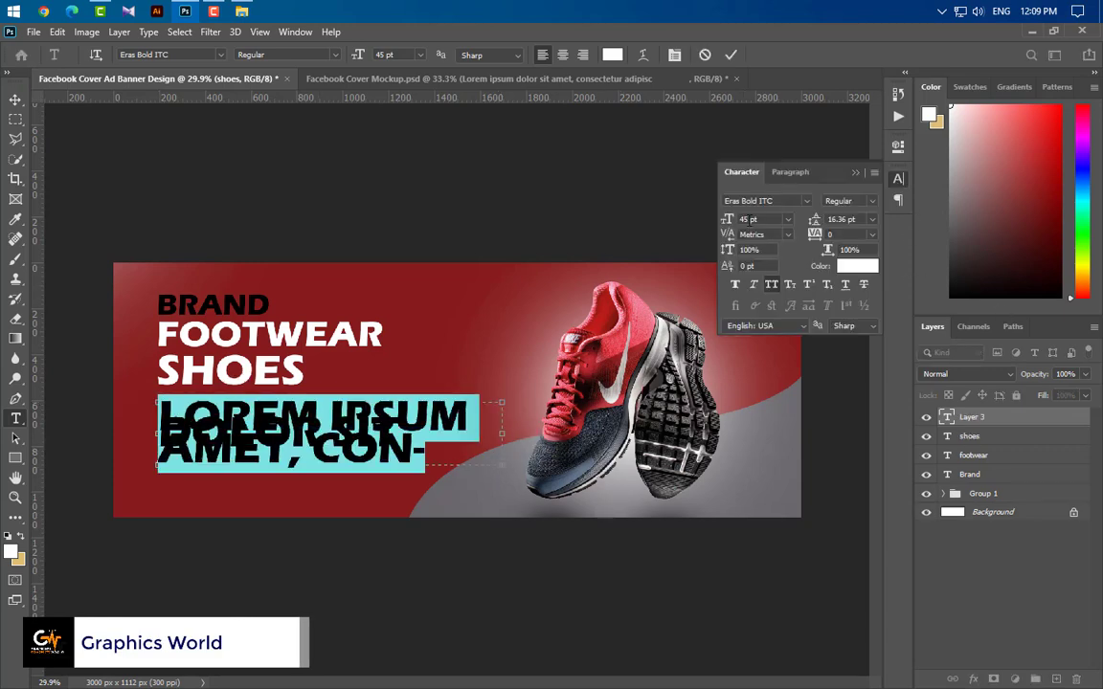
{"action": "type", "text": "10"}
{"action": "key", "text": "Return"}
Step: Change the placeholder paragraph's font to Poppins and set its leading to 12 pt
{"action": "left_click", "coordinate": [806, 201]}
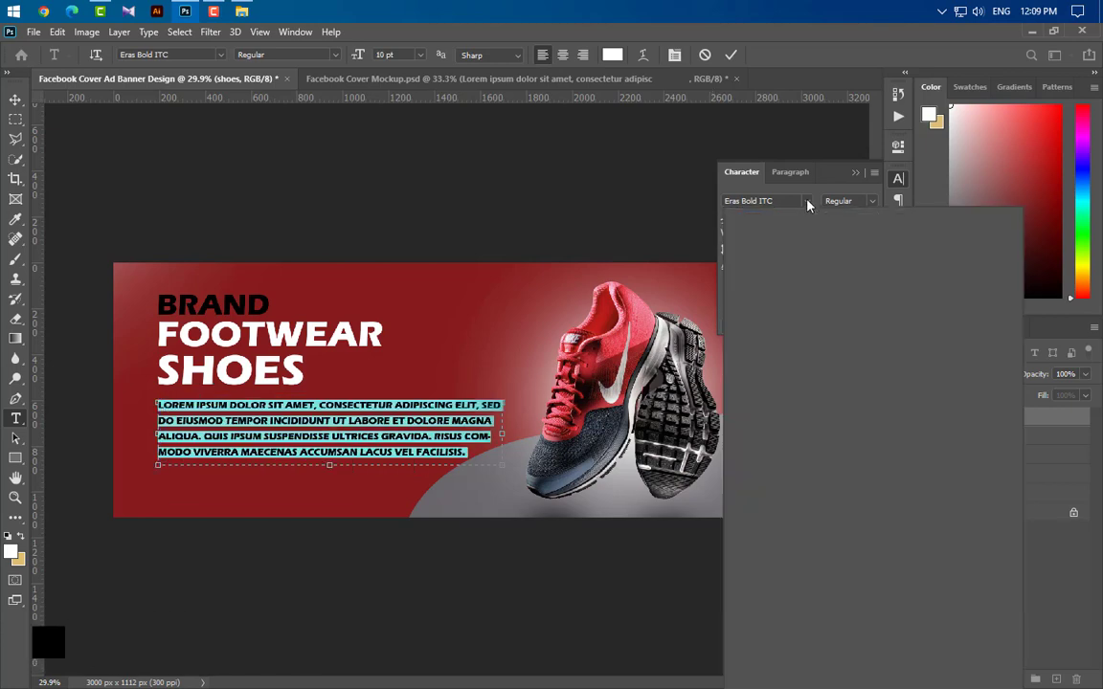
{"action": "scroll", "coordinate": [806, 245], "scroll_direction": "up", "scroll_amount": 2}
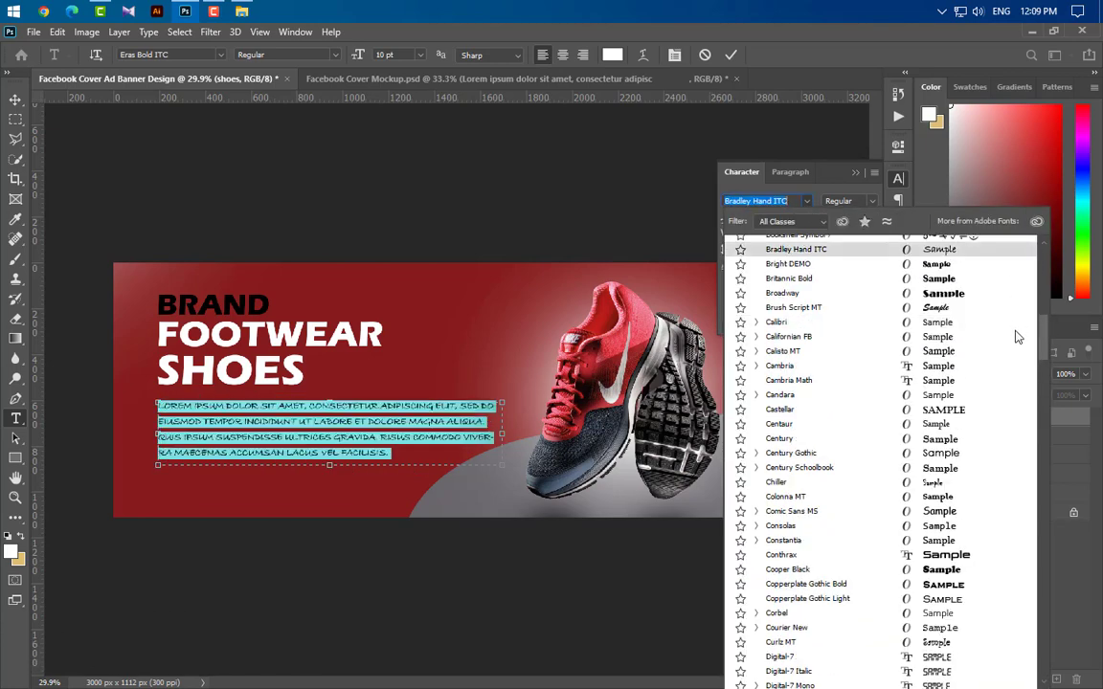
{"action": "left_click_drag", "start_coordinate": [1042, 333], "coordinate": [1042, 241]}
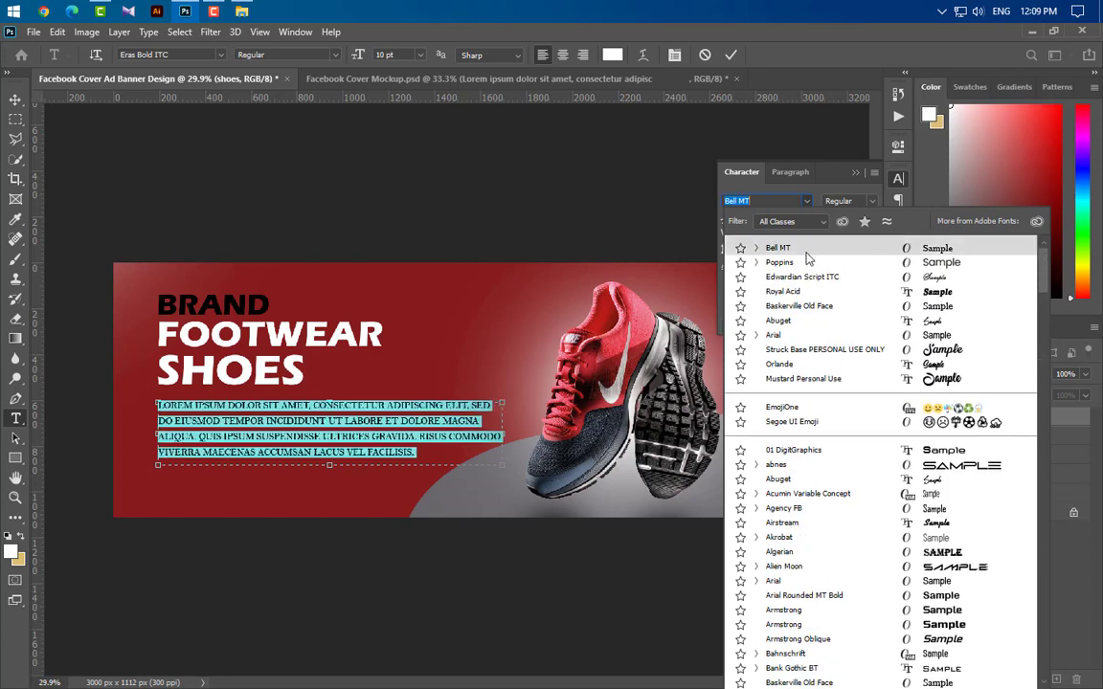
{"action": "key", "text": "Escape"}
{"action": "type", "text": "Poppins"}
{"action": "key", "text": "Return"}
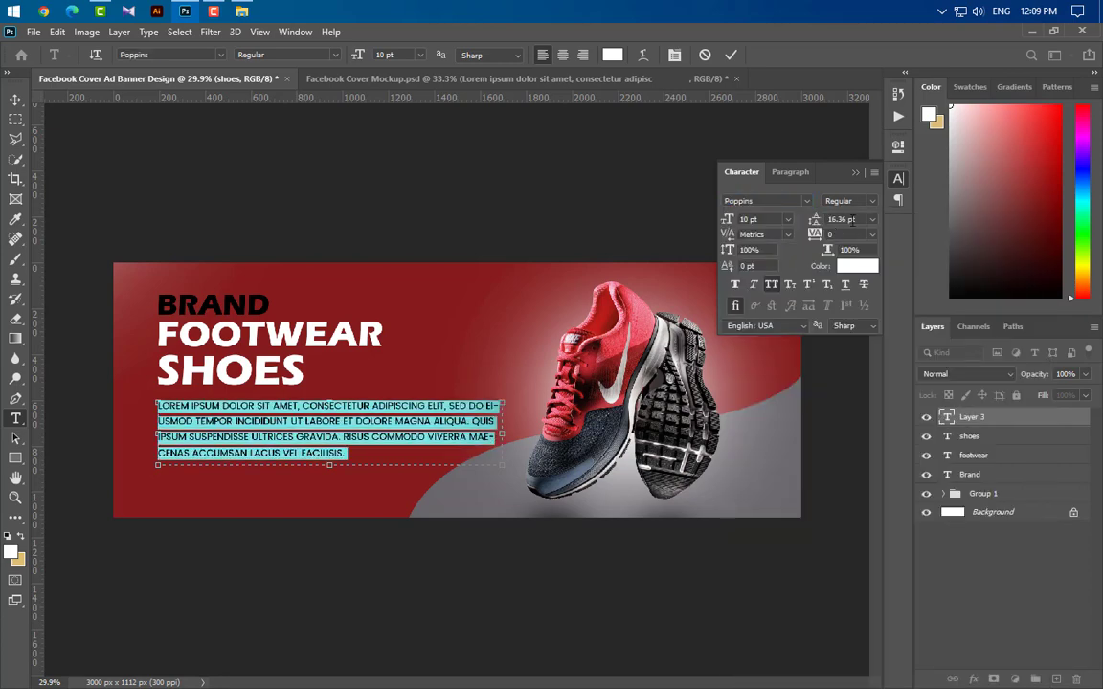
{"action": "left_click", "coordinate": [843, 220]}
{"action": "type", "text": "12"}
{"action": "key", "text": "Return"}
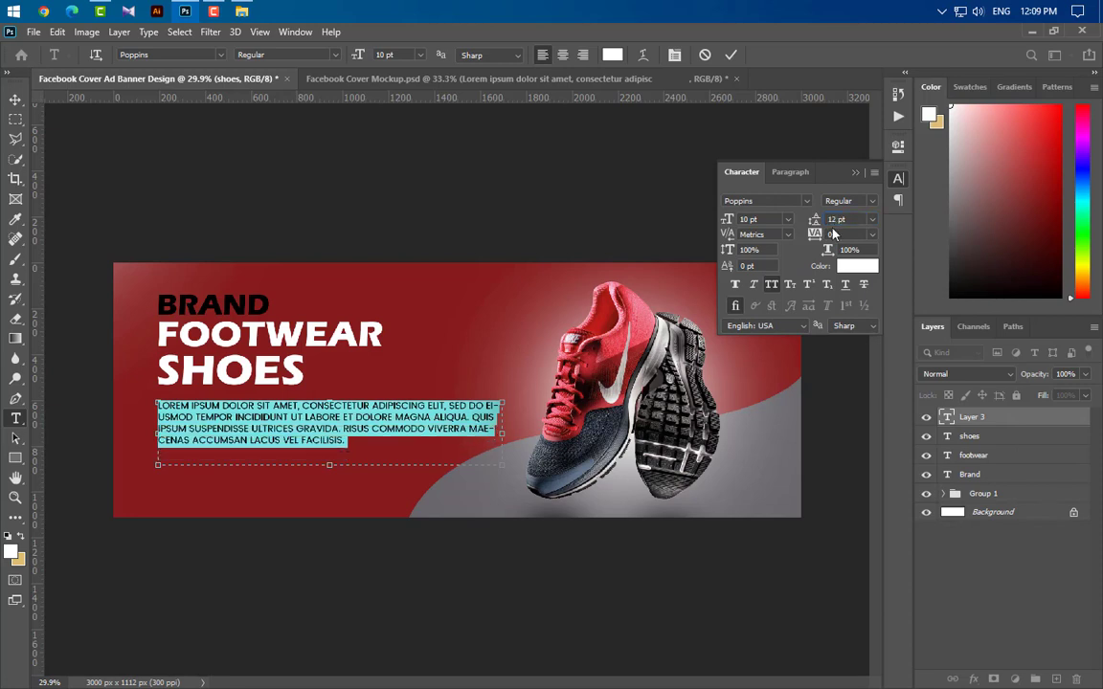
Step: Turn off all caps for the placeholder paragraph, shorten it to two lines ending in "tempor" and move it up closer to SHOES
{"action": "left_click", "coordinate": [772, 285]}
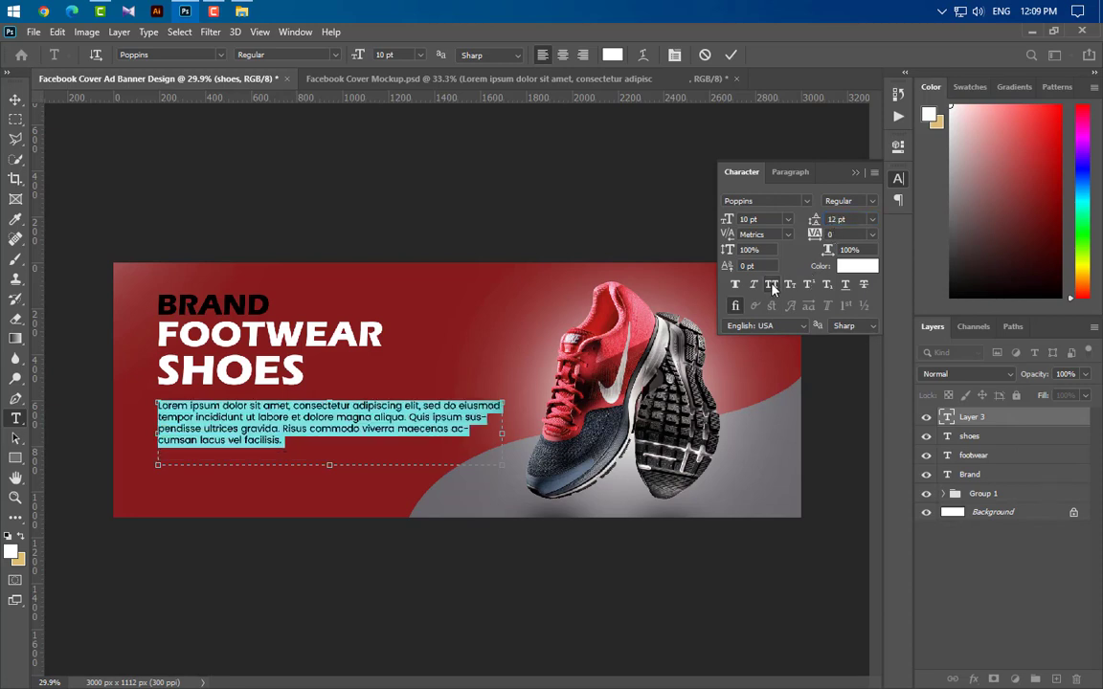
{"action": "left_click", "coordinate": [388, 410]}
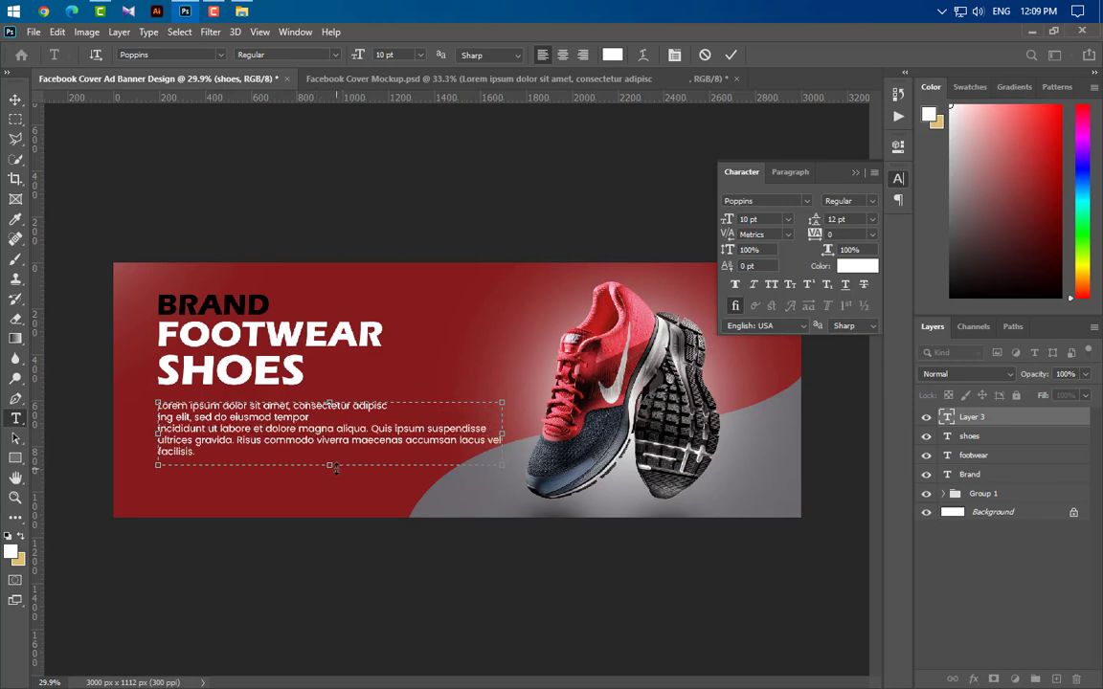
{"action": "left_click_drag", "start_coordinate": [335, 467], "coordinate": [331, 428]}
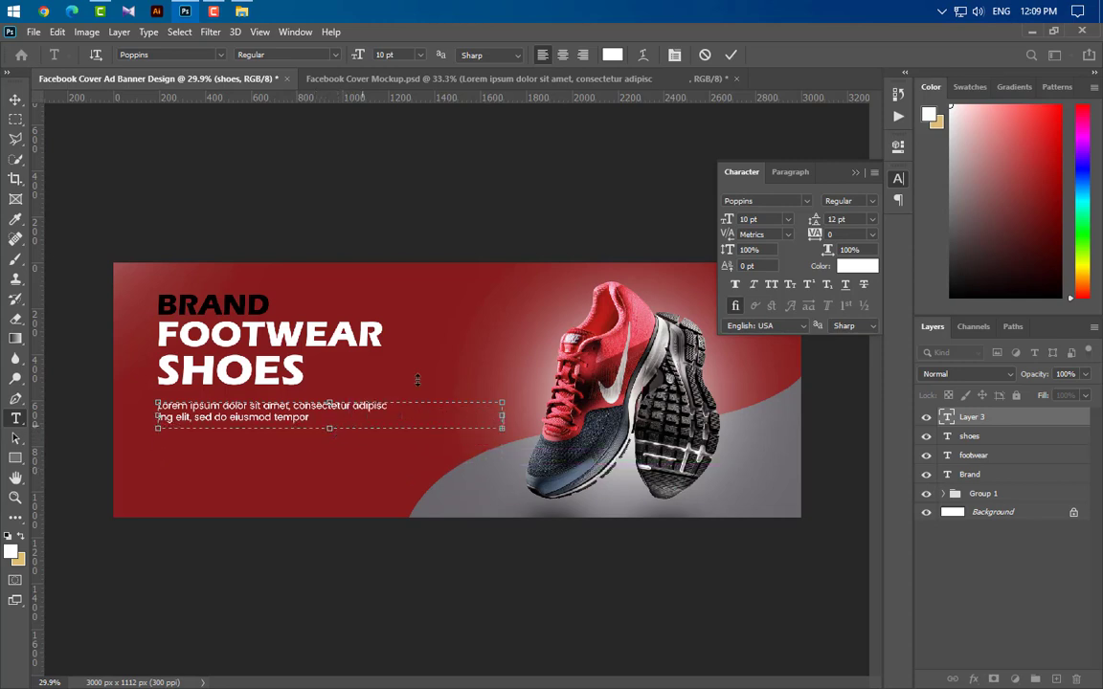
{"action": "left_click", "coordinate": [731, 55]}
{"action": "left_click", "coordinate": [743, 172]}
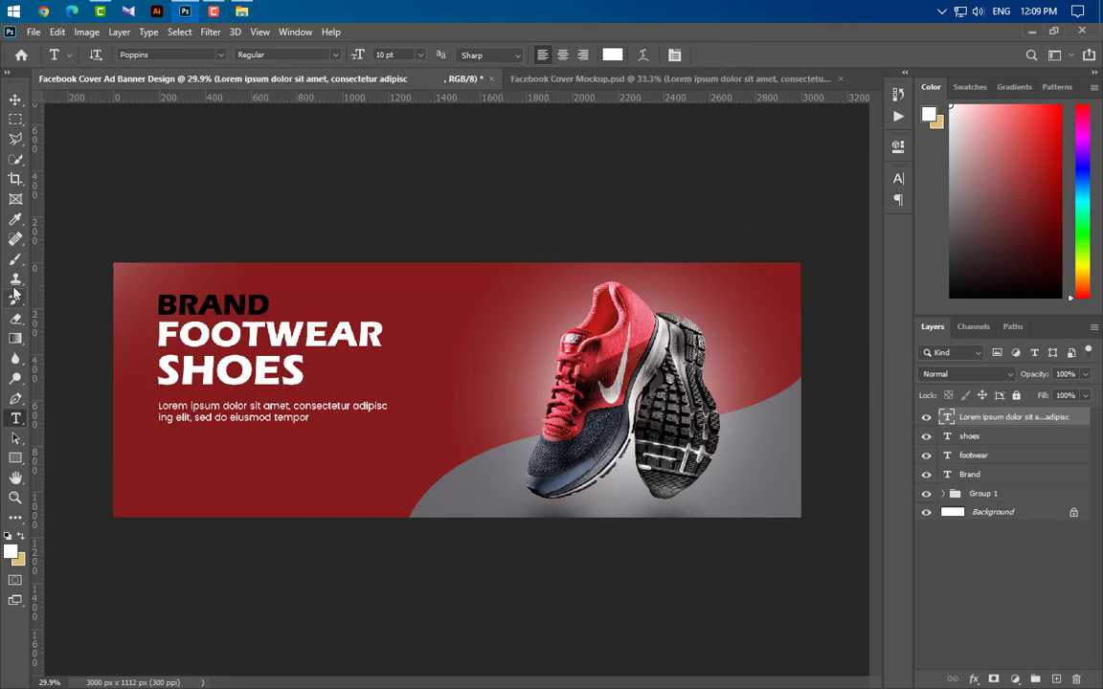
{"action": "left_click", "coordinate": [15, 100]}
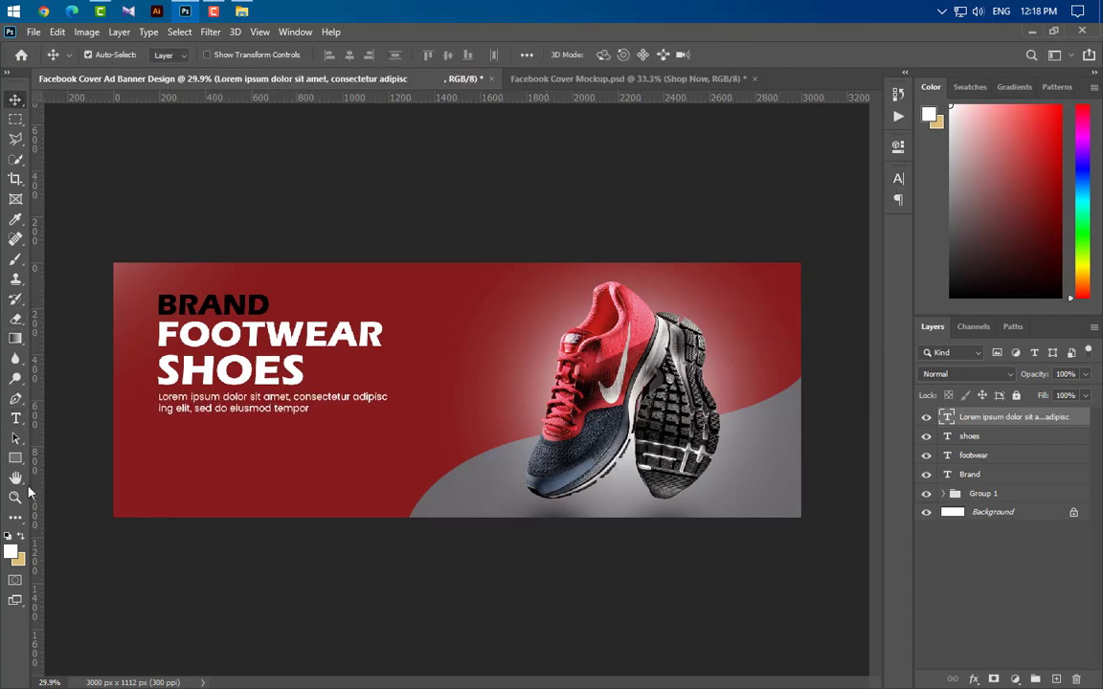
Step: Add a separate text line reading "Shop Now" below the two-line description, near the banner's lower edge
{"action": "left_click", "coordinate": [15, 418]}
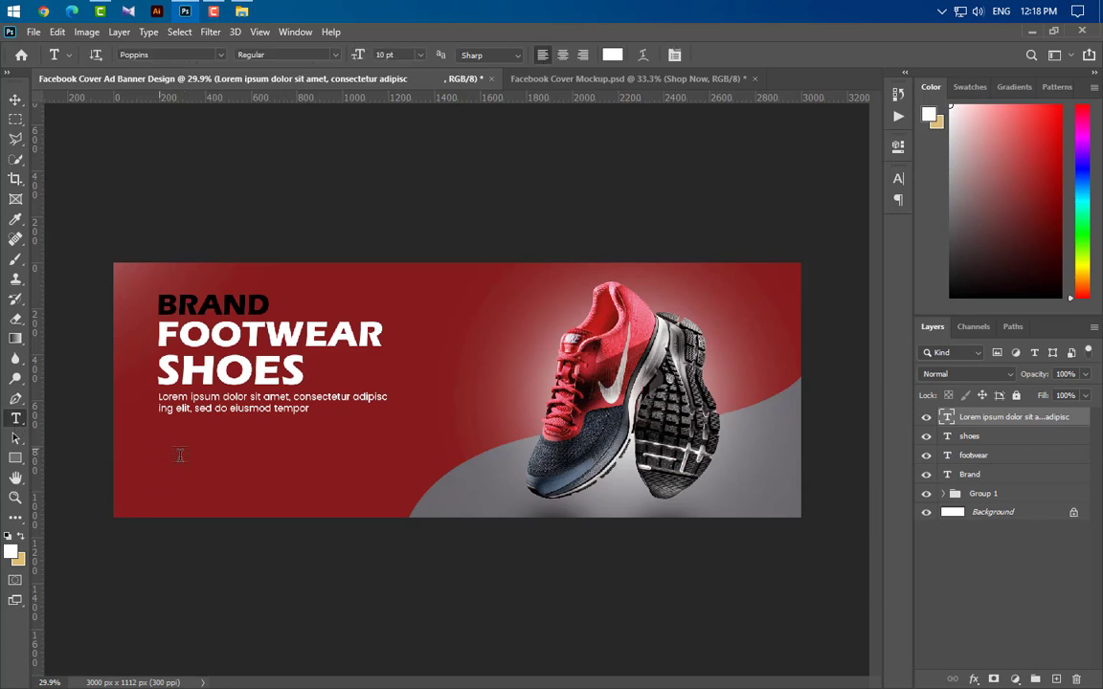
{"action": "left_click", "coordinate": [158, 452]}
{"action": "key", "text": "BackSpace"}
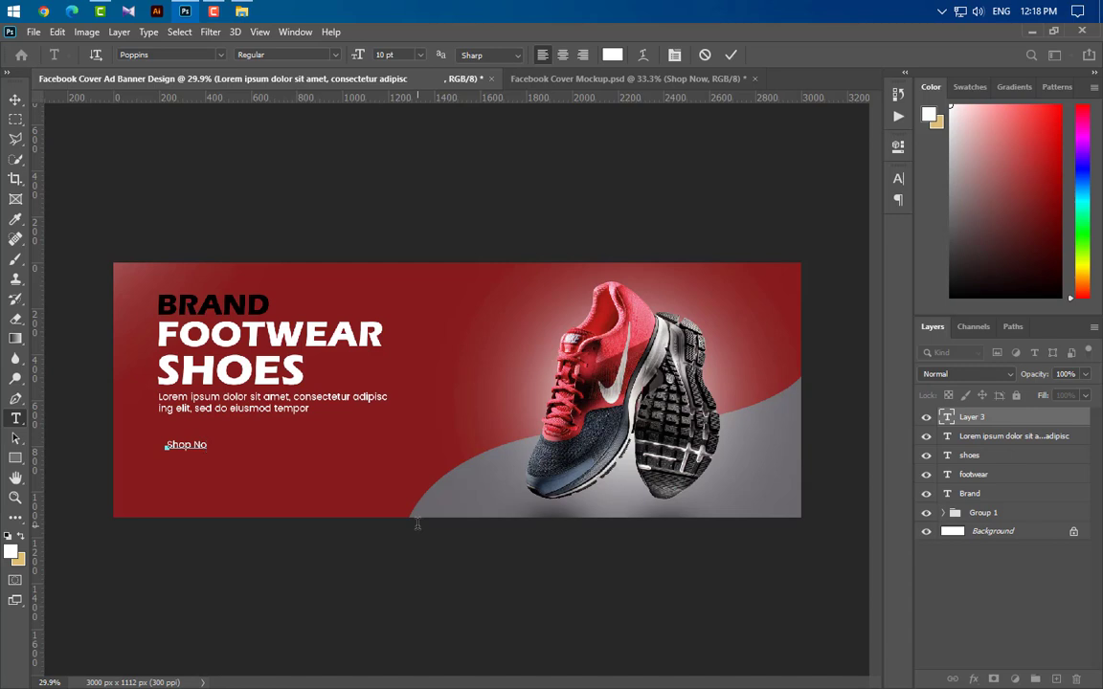
{"action": "left_click", "coordinate": [729, 55]}
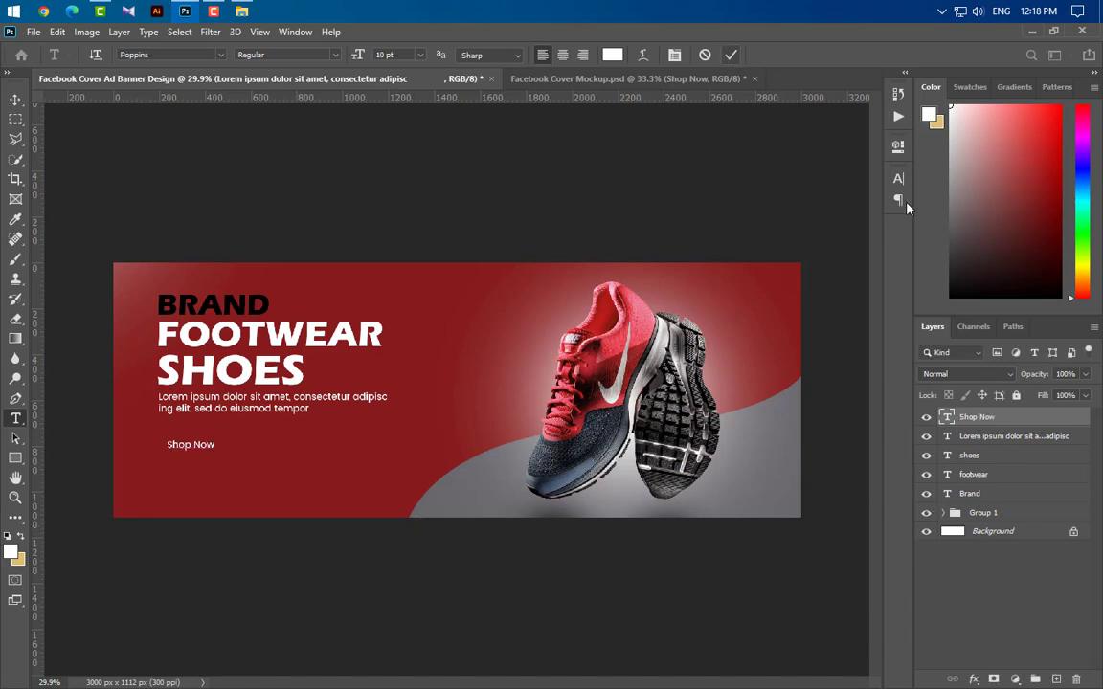
Step: Format the Shop Now text in all caps with Poppins SemiBold at 11.5 pt
{"action": "left_click", "coordinate": [898, 179]}
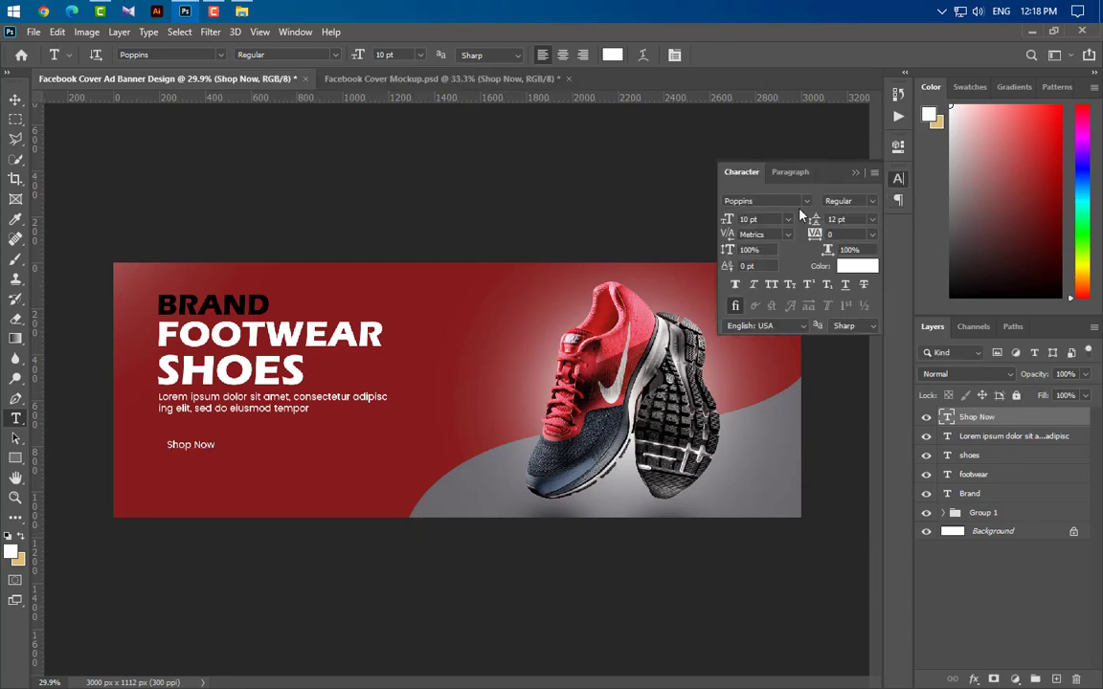
{"action": "left_click", "coordinate": [772, 285]}
{"action": "left_click", "coordinate": [849, 202]}
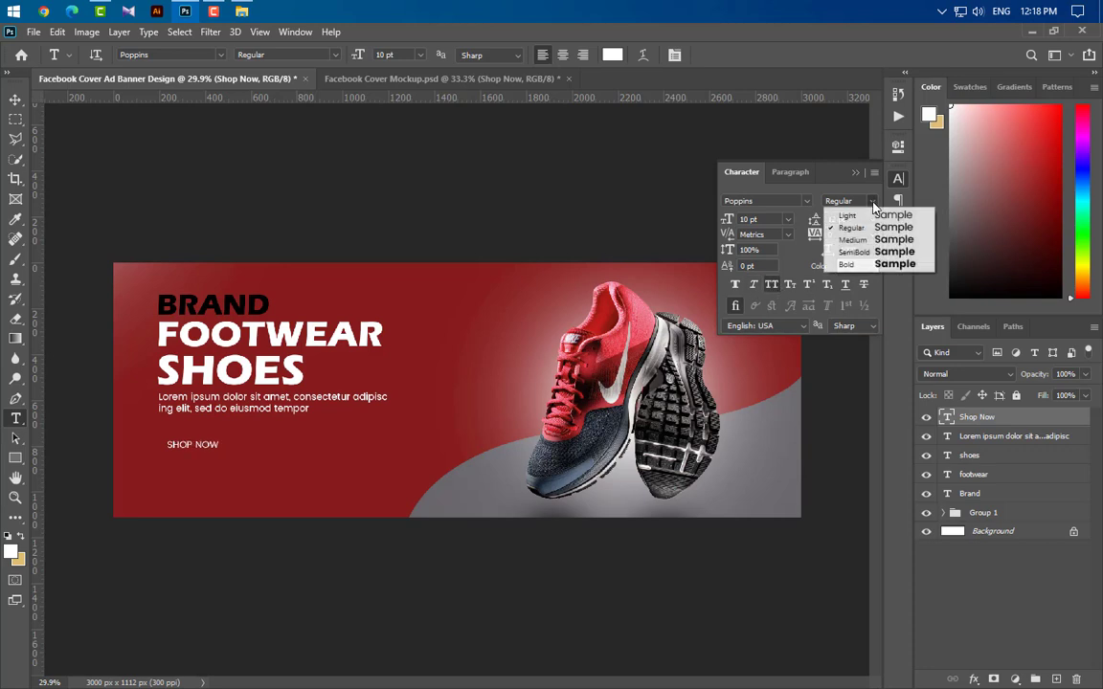
{"action": "left_click", "coordinate": [860, 258]}
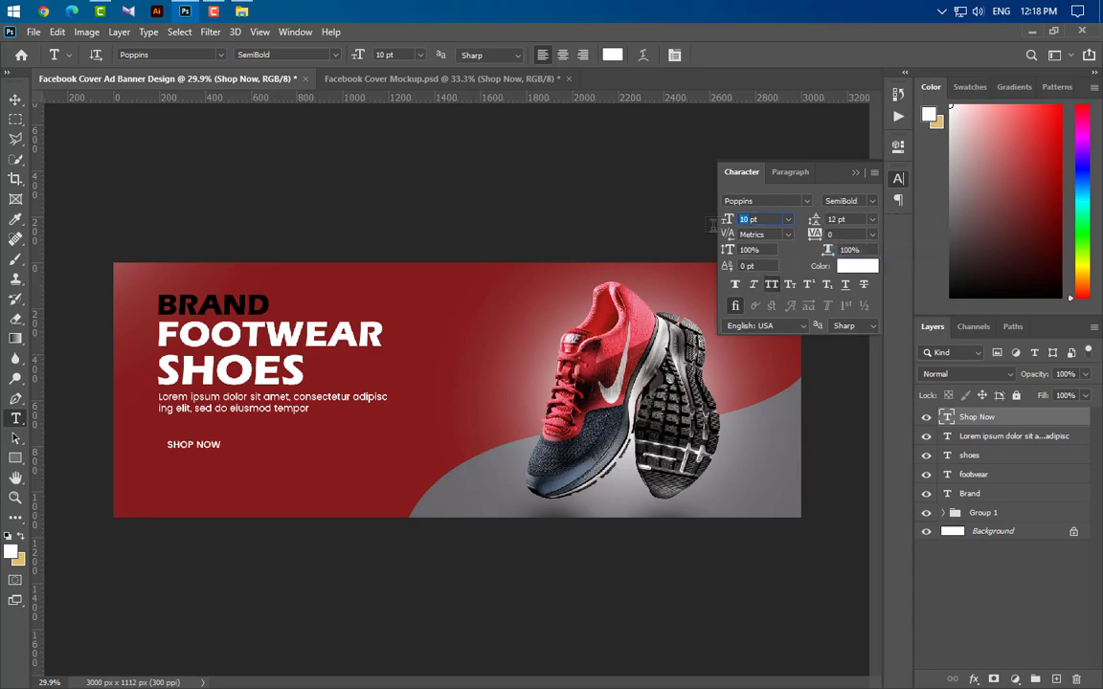
{"action": "key", "text": "Return"}
{"action": "left_click", "coordinate": [855, 173]}
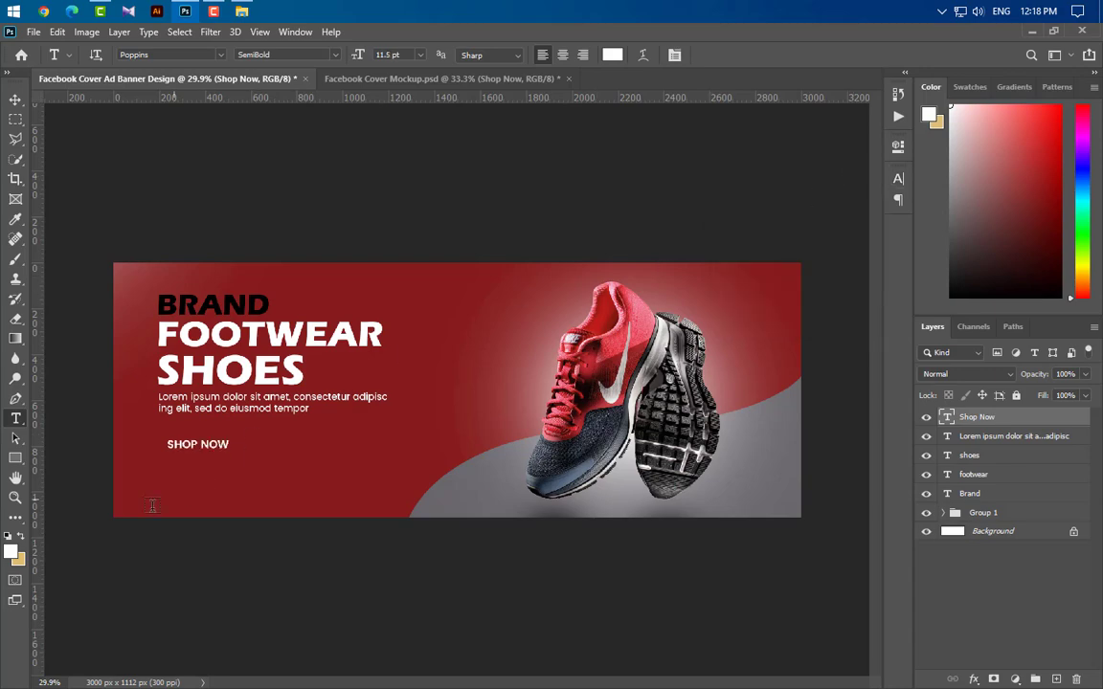
Step: Draw a white button rectangle about 364 × 114 px over the SHOP NOW text and fully round its corners
{"action": "scroll", "coordinate": [152, 504], "scroll_direction": "up", "scroll_amount": 3}
{"action": "left_click", "coordinate": [15, 458]}
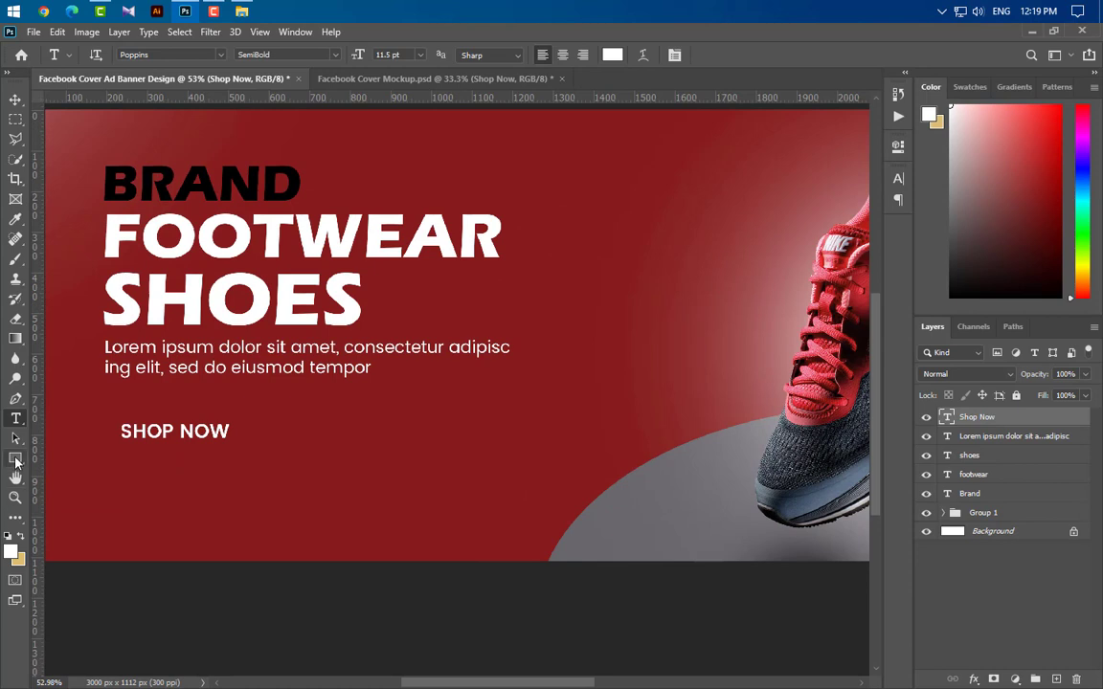
{"action": "left_click_drag", "start_coordinate": [103, 409], "coordinate": [251, 456]}
{"action": "left_click_drag", "start_coordinate": [678, 294], "coordinate": [898, 340]}
{"action": "left_click", "coordinate": [859, 144]}
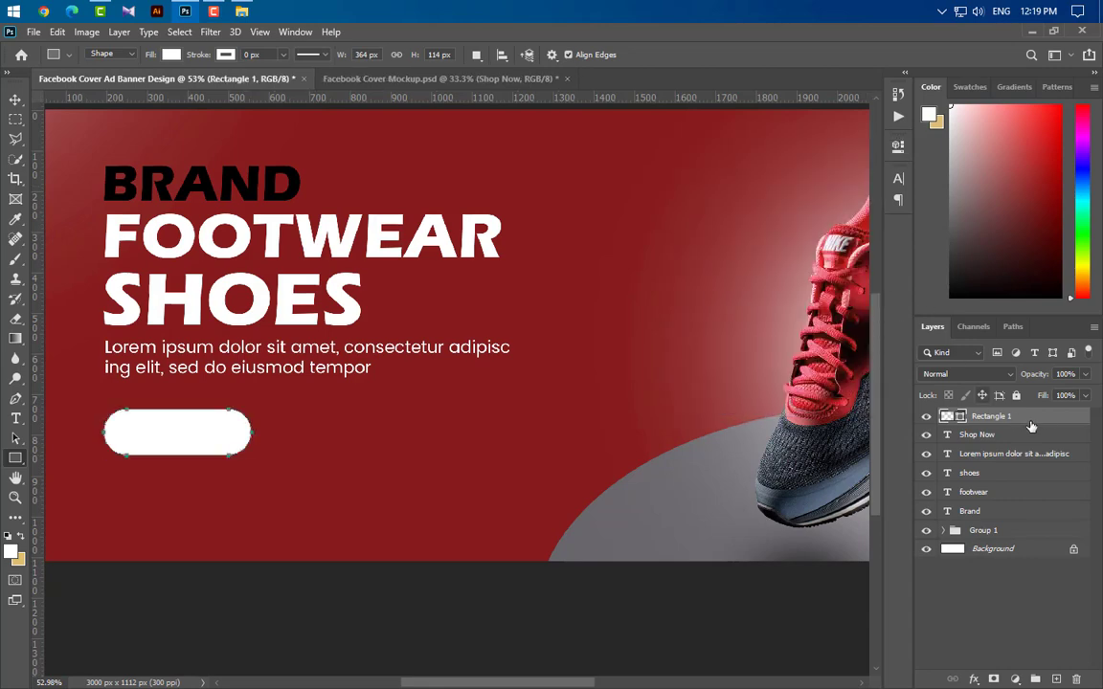
Step: Add a gradient overlay to the button shape, remove the gradient's middle colour stop and set its first stop to black (000000)
{"action": "double_click", "coordinate": [1034, 416]}
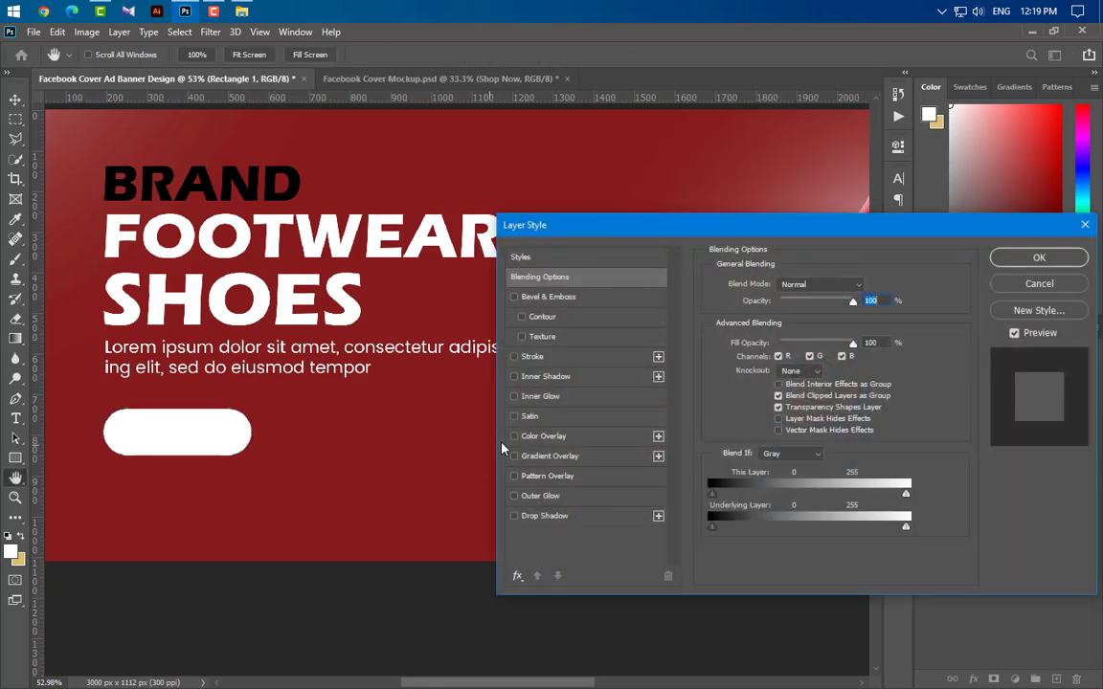
{"action": "left_click", "coordinate": [605, 459]}
{"action": "left_click", "coordinate": [805, 319]}
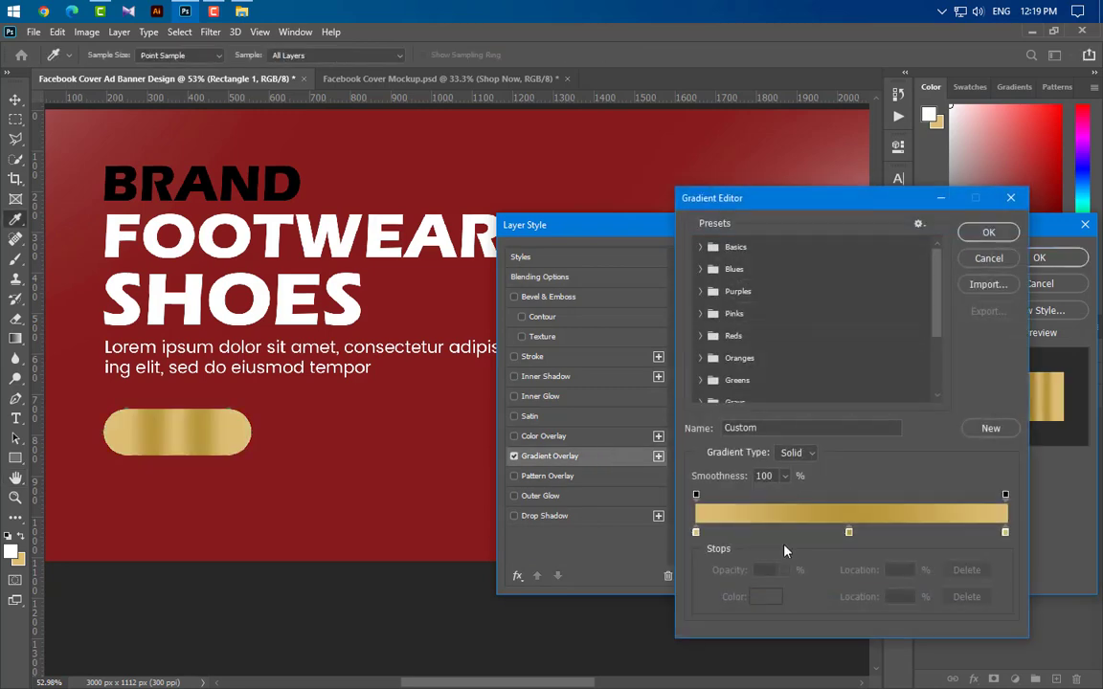
{"action": "left_click_drag", "start_coordinate": [849, 532], "coordinate": [749, 573]}
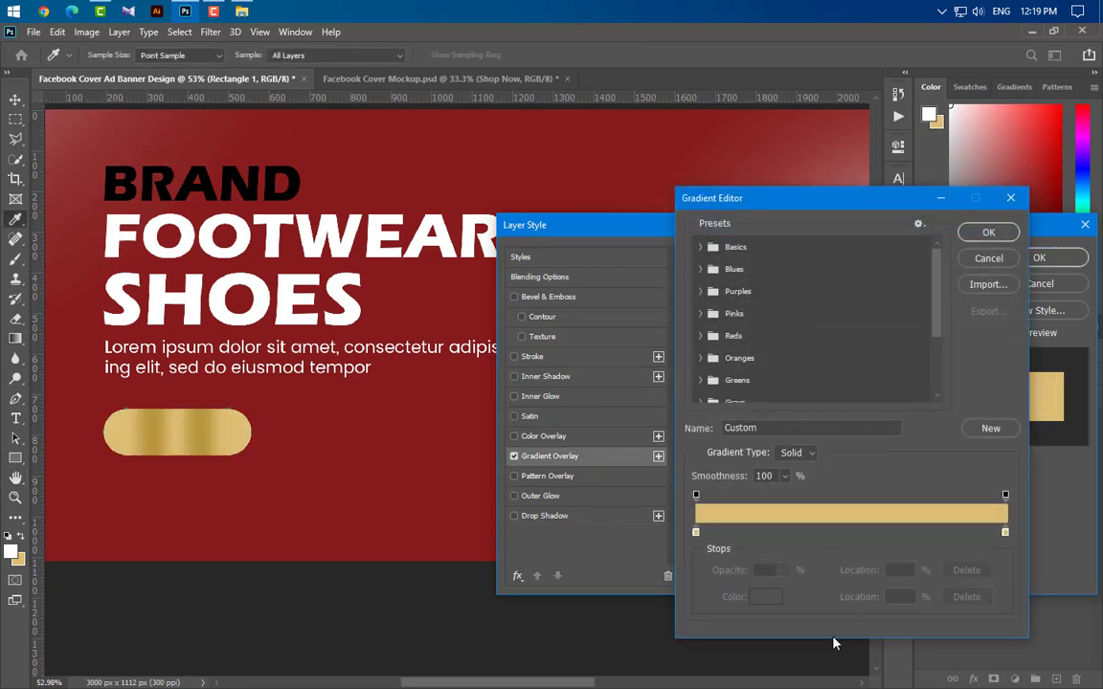
{"action": "left_click", "coordinate": [696, 532]}
{"action": "left_click", "coordinate": [264, 173]}
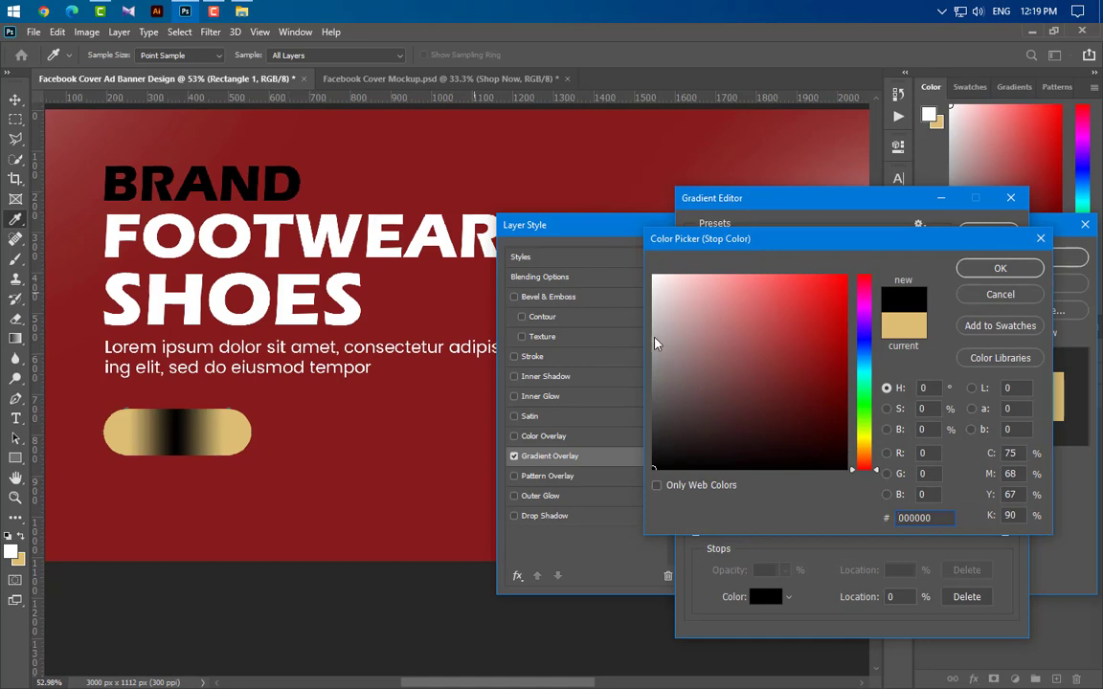
{"action": "left_click", "coordinate": [988, 274]}
Step: Set the gradient's end stop to the banner's background red (851b1c) and change the overlay style to Linear
{"action": "double_click", "coordinate": [1004, 532]}
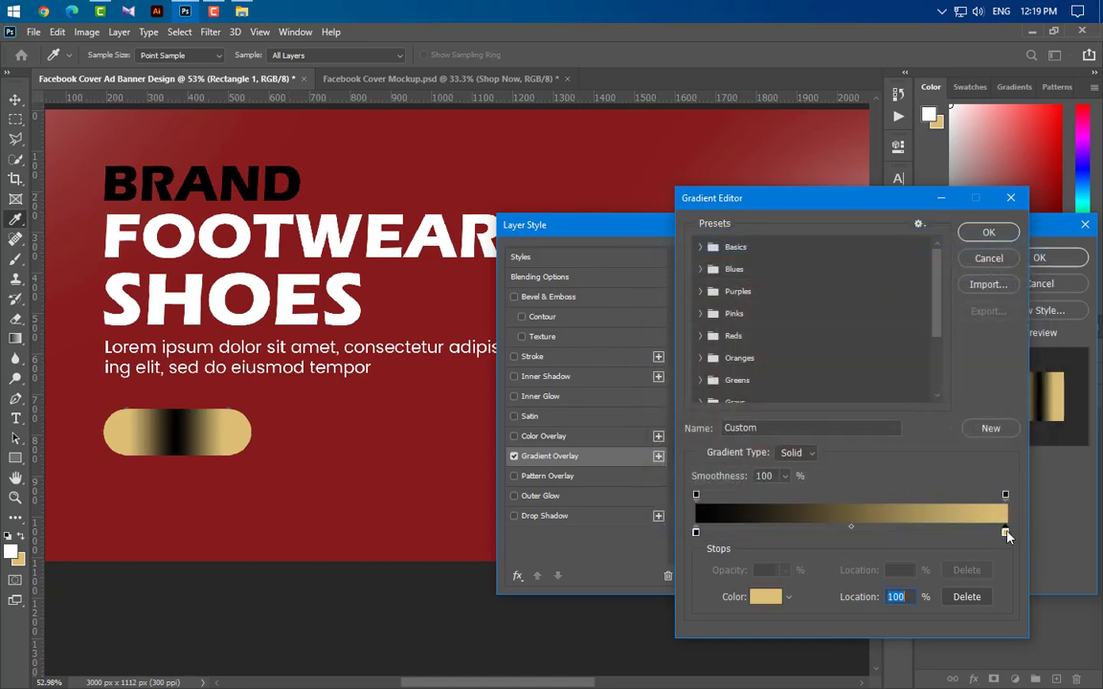
{"action": "left_click", "coordinate": [453, 529]}
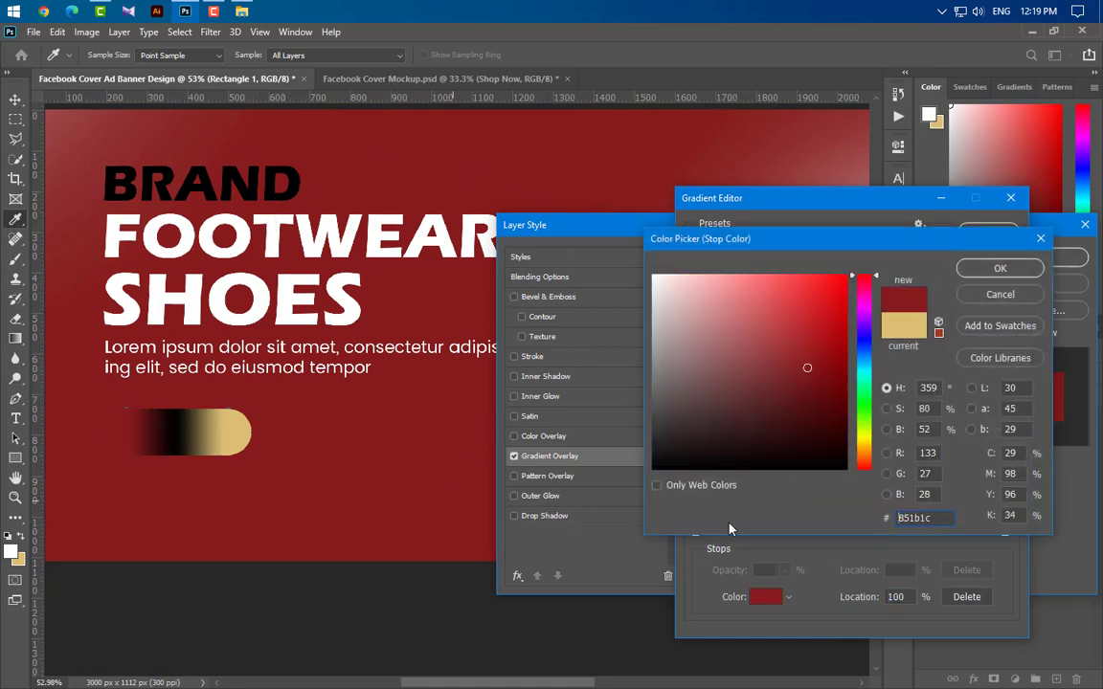
{"action": "left_click", "coordinate": [982, 271]}
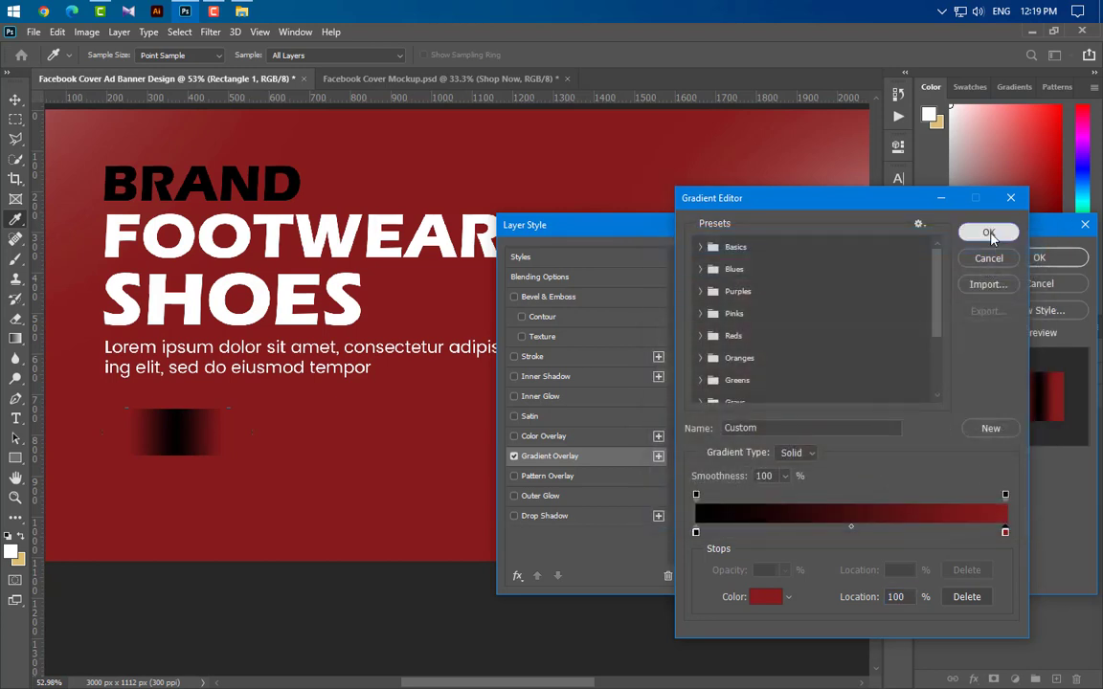
{"action": "left_click", "coordinate": [989, 233]}
{"action": "left_click", "coordinate": [815, 340]}
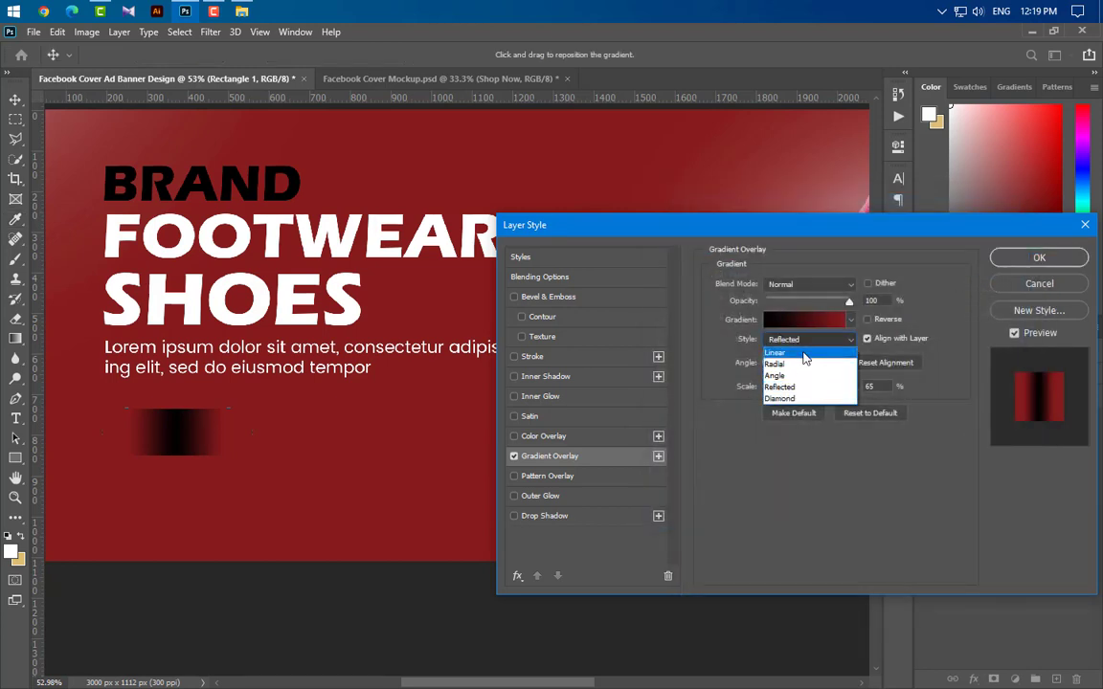
{"action": "left_click", "coordinate": [802, 358]}
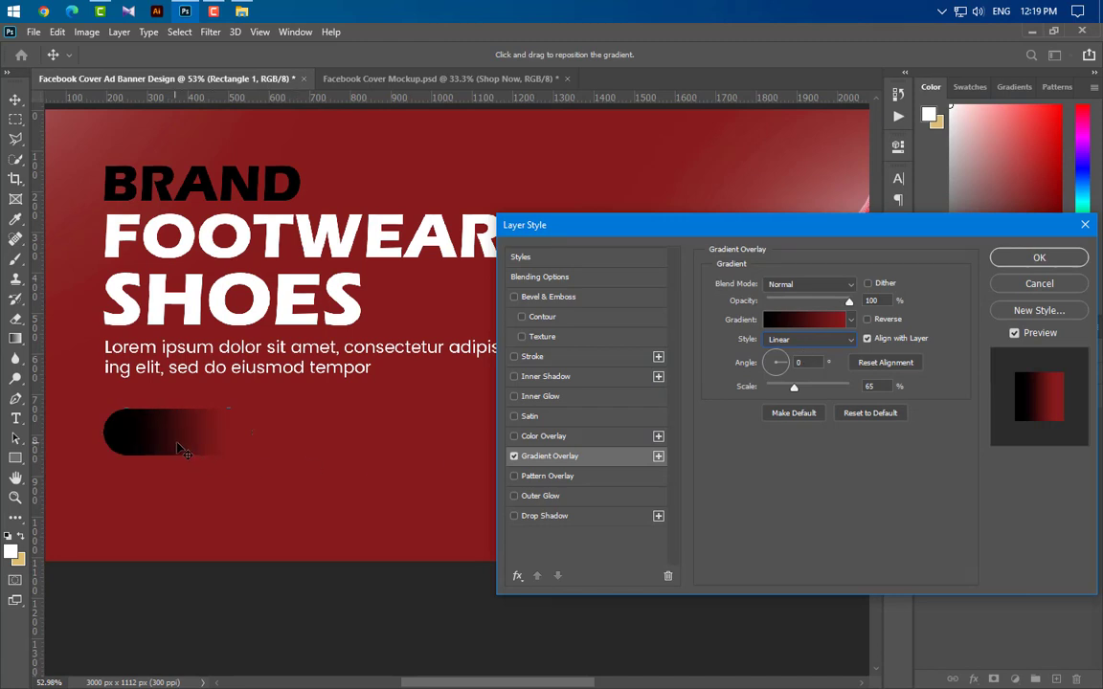
Step: Add a Multiply drop shadow to the button with 25% opacity, 135° angle, 5 px distance and 15 px size
{"action": "left_click", "coordinate": [570, 518]}
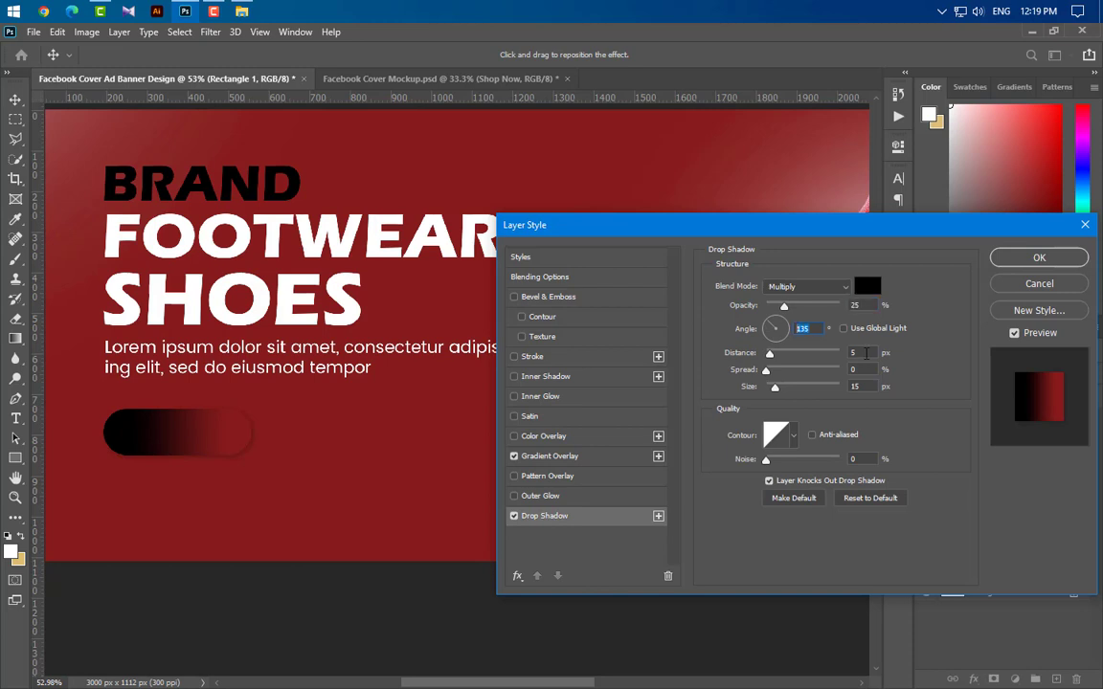
{"action": "left_click", "coordinate": [855, 386]}
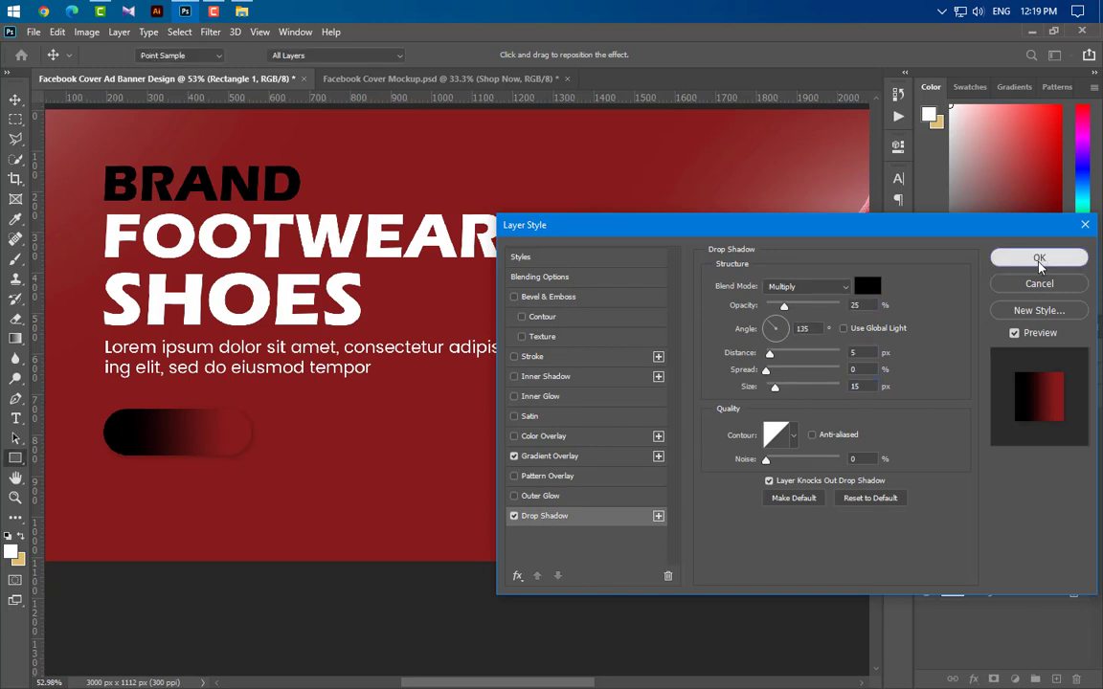
{"action": "left_click", "coordinate": [1039, 258]}
Step: Place the button shape's layer beneath the Shop Now text and centre the text horizontally and vertically within the button
{"action": "left_click_drag", "start_coordinate": [976, 478], "coordinate": [967, 419]}
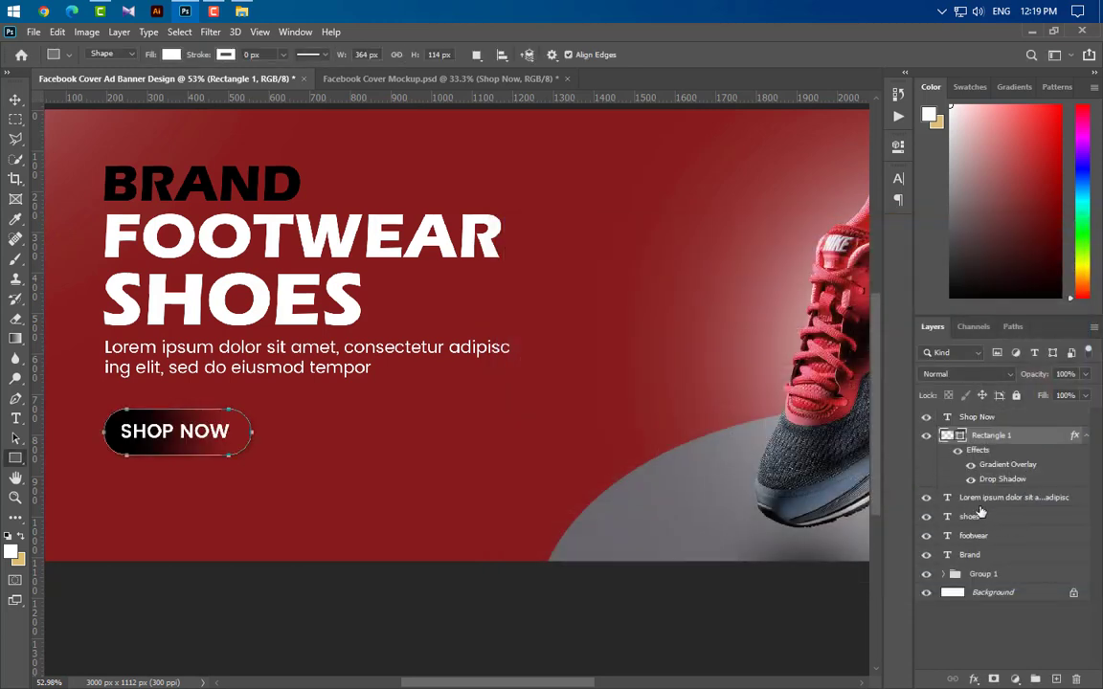
{"action": "left_click", "coordinate": [960, 441], "text": "ctrl"}
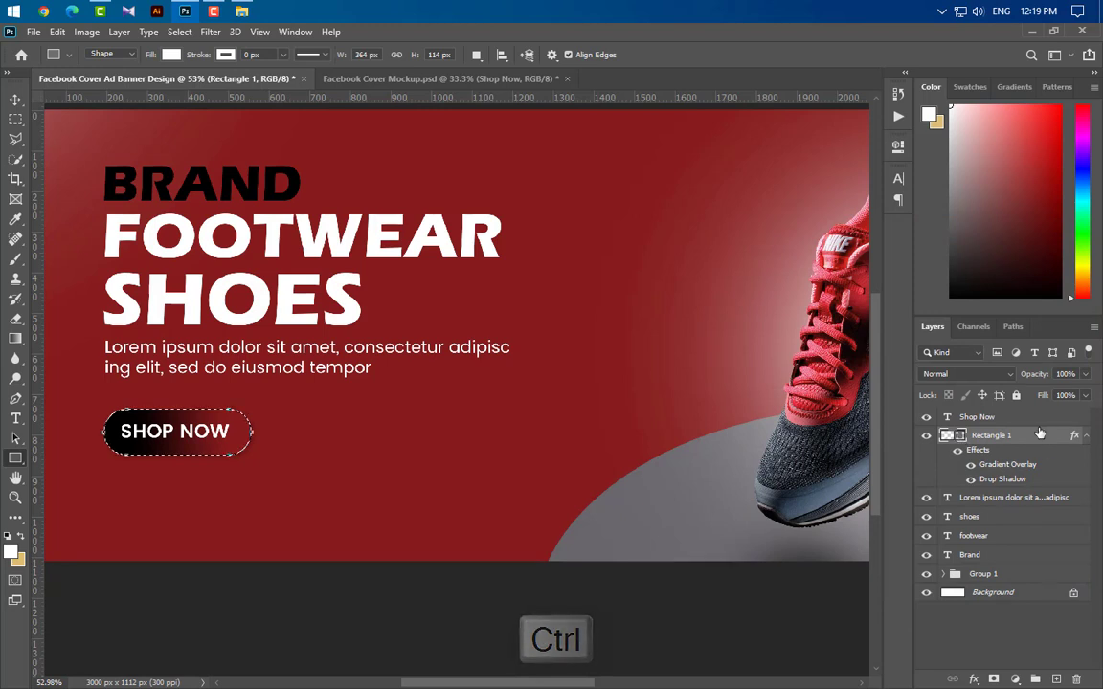
{"action": "left_click", "coordinate": [1034, 418]}
{"action": "left_click", "coordinate": [15, 99]}
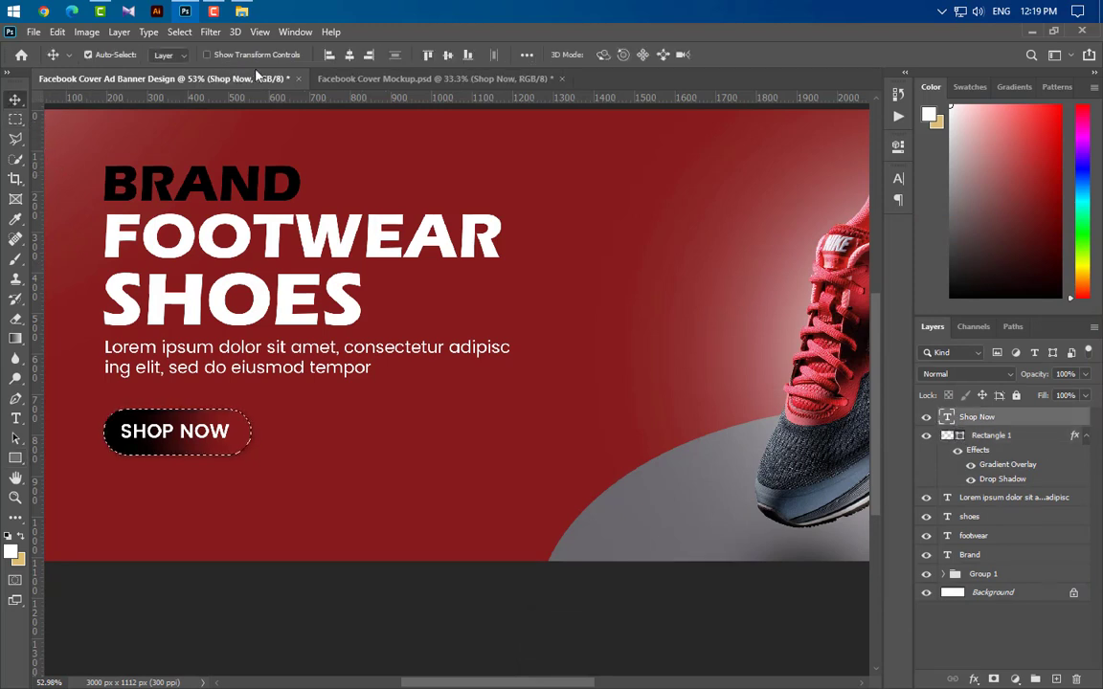
{"action": "left_click", "coordinate": [349, 54]}
{"action": "left_click", "coordinate": [447, 55]}
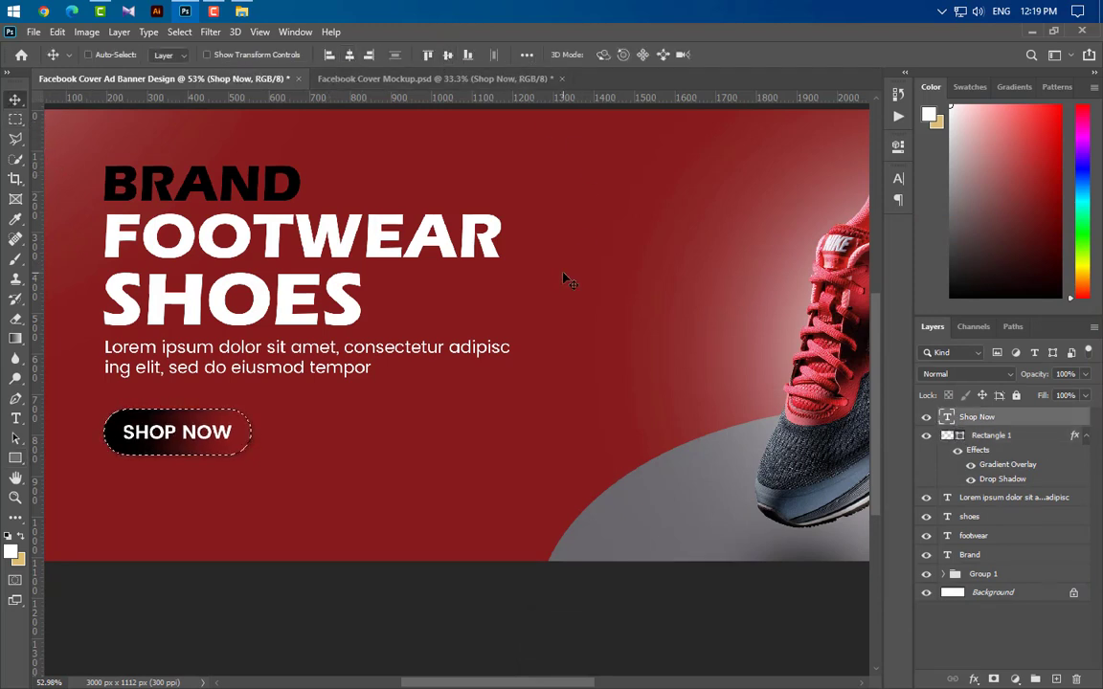
{"action": "key", "text": "ctrl+d"}
{"action": "scroll", "coordinate": [458, 288], "scroll_direction": "down", "scroll_amount": 2}
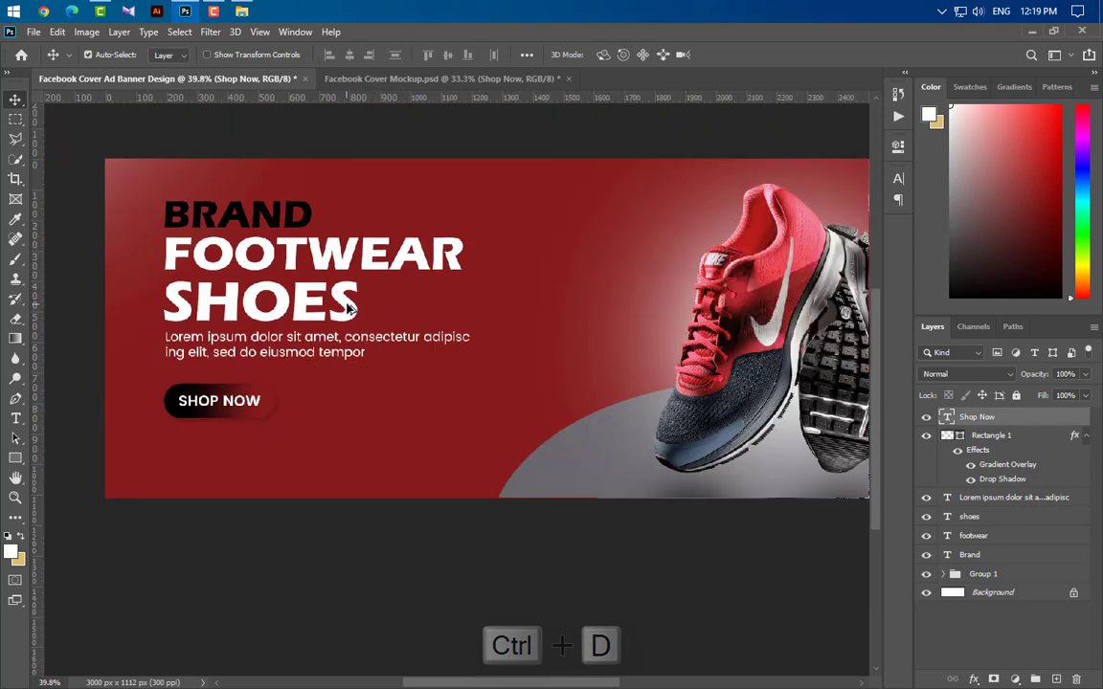
{"action": "left_click", "coordinate": [16, 418]}
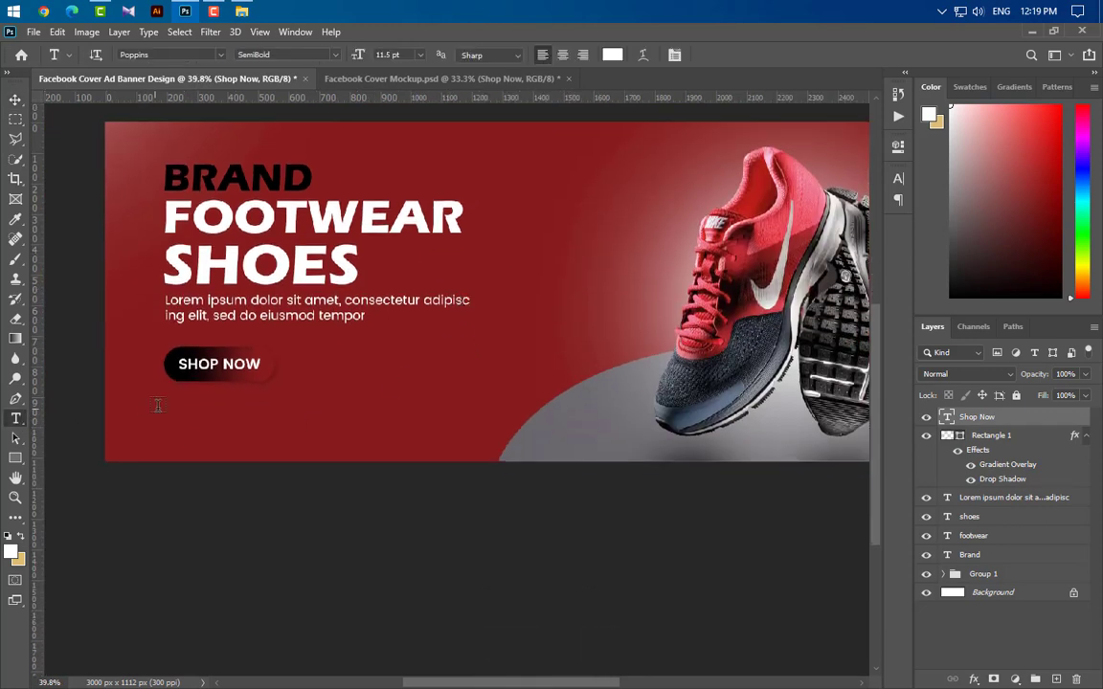
{"action": "left_click", "coordinate": [162, 402]}
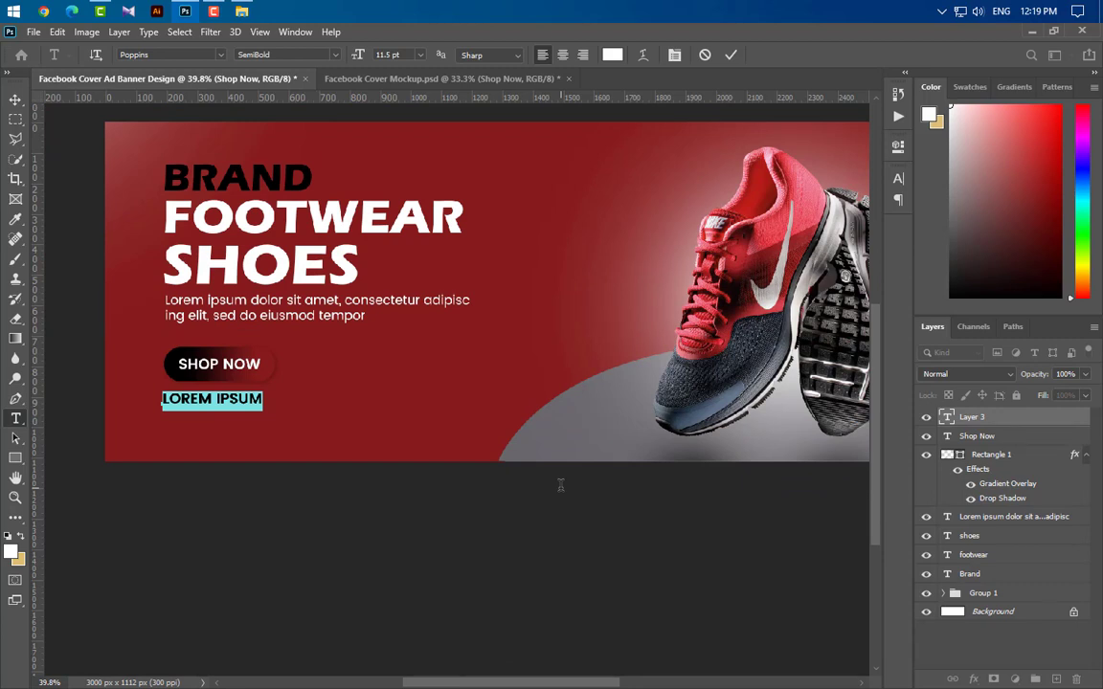
{"action": "type", "text": "www."}
{"action": "key", "text": "ctrl+shift+k"}
{"action": "type", "text": "GRAPHIC"}
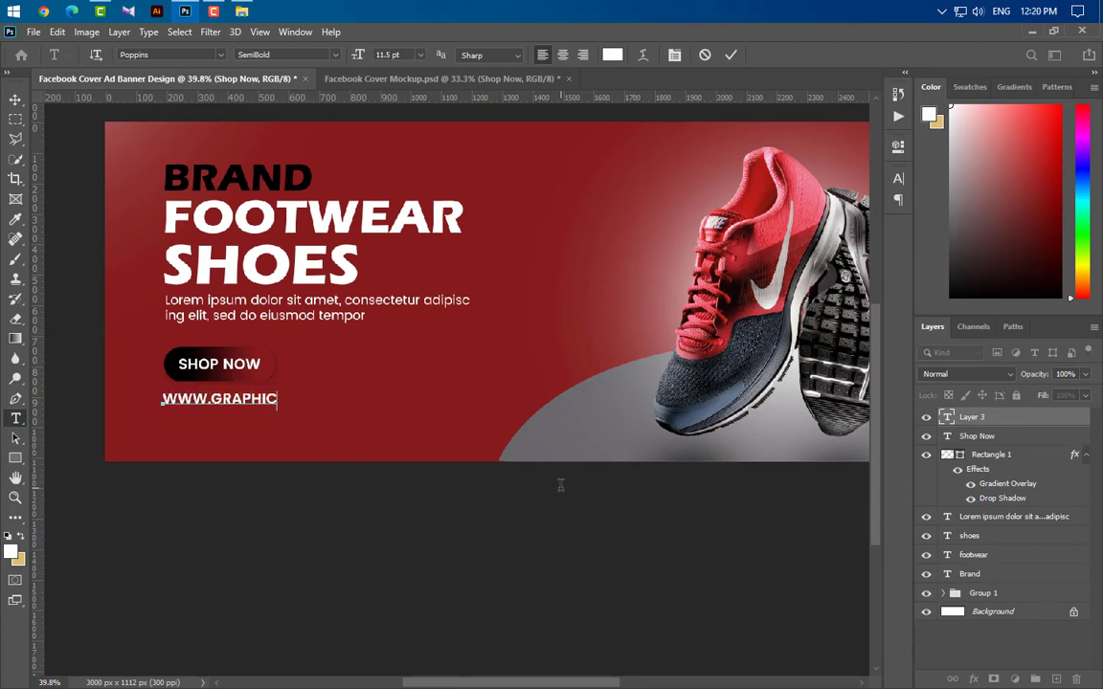
{"action": "type", "text": "SWORLD."}
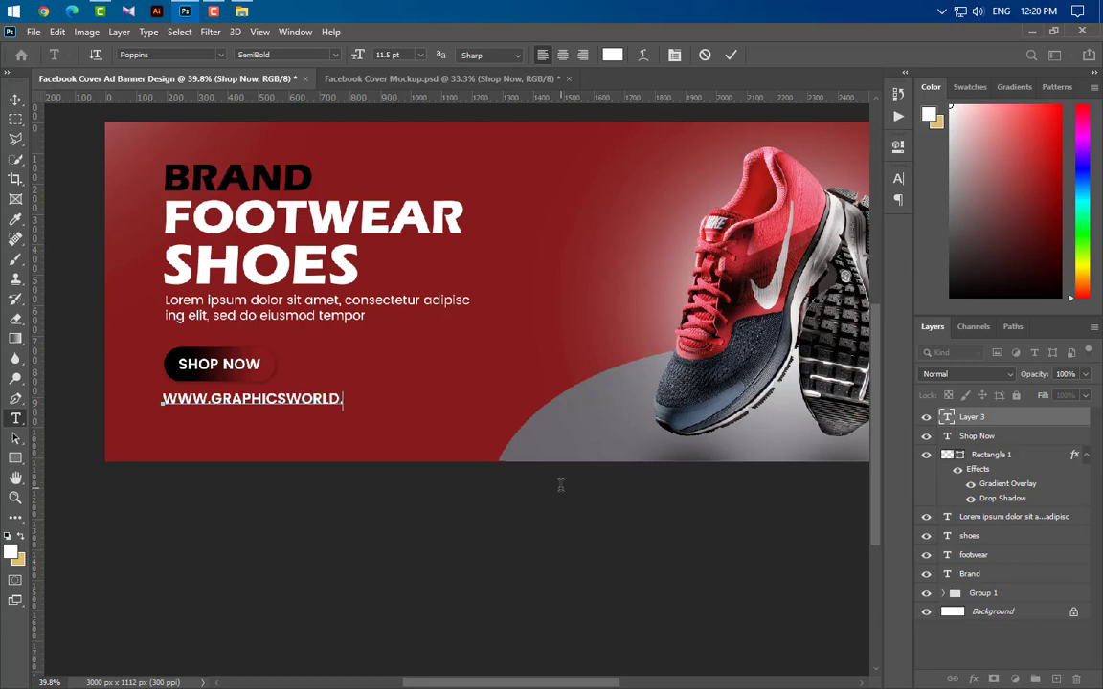
{"action": "type", "text": "COM"}
{"action": "left_click", "coordinate": [732, 54]}
Step: Turn off all caps for the website address text and set its Poppins font weight to Regular
{"action": "left_click", "coordinate": [898, 178]}
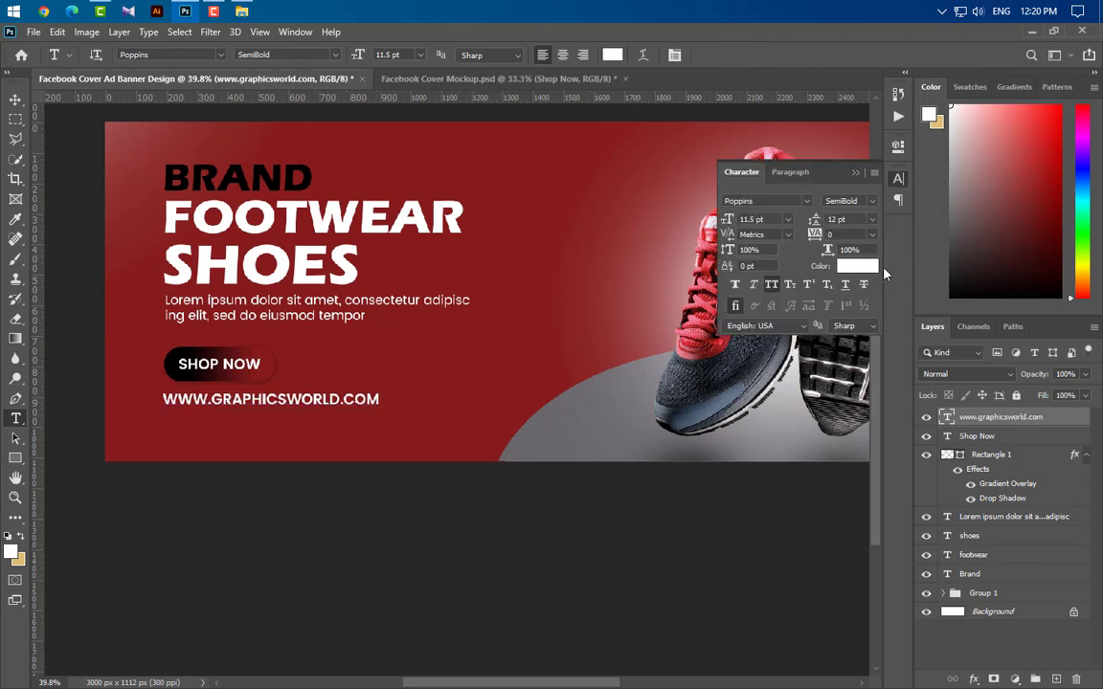
{"action": "left_click", "coordinate": [771, 284]}
{"action": "left_click", "coordinate": [862, 201]}
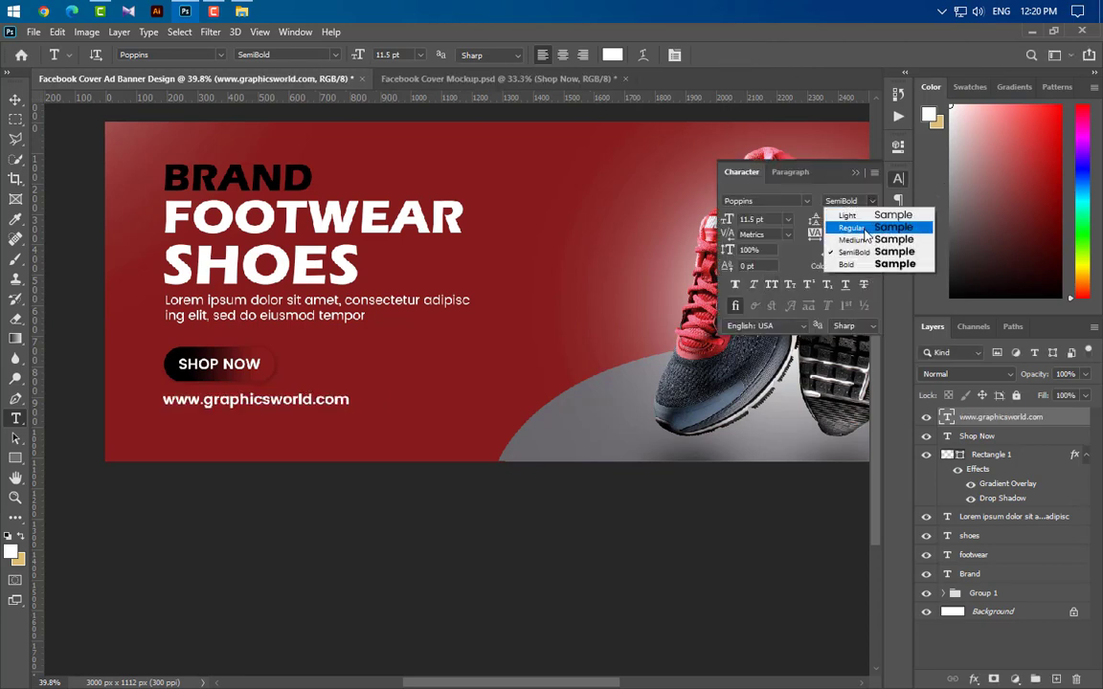
{"action": "left_click", "coordinate": [864, 231]}
{"action": "left_click", "coordinate": [856, 174]}
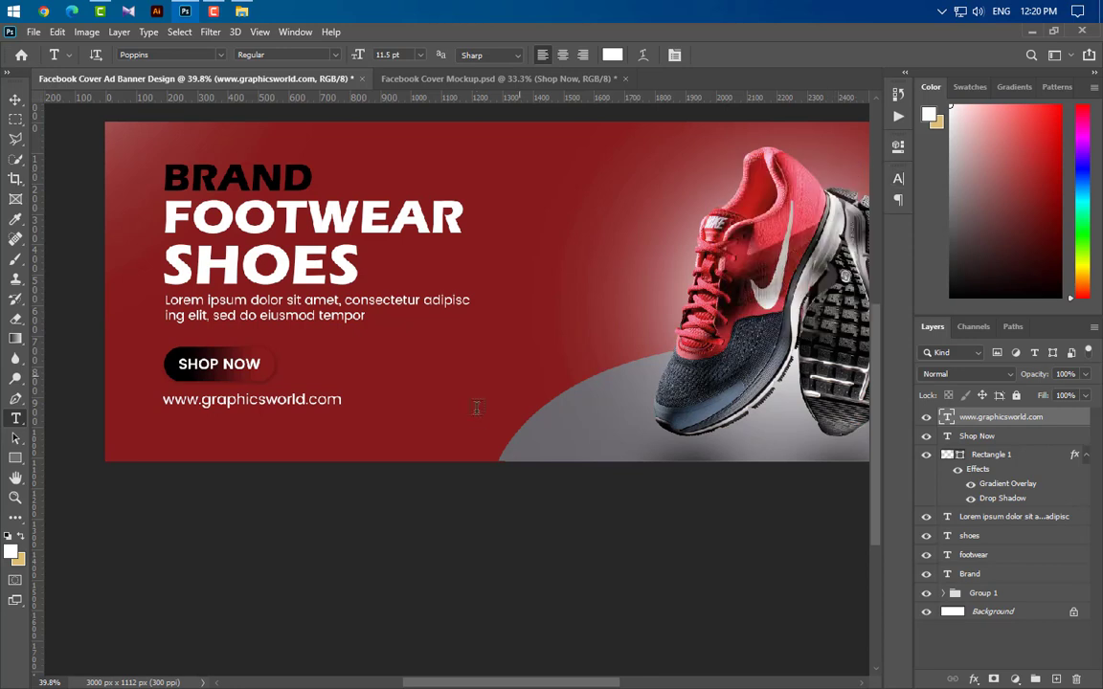
Step: Move the website address, Shop Now text and button shape down together, and nudge the description text slightly down
{"action": "left_click", "coordinate": [1008, 448], "text": "shift"}
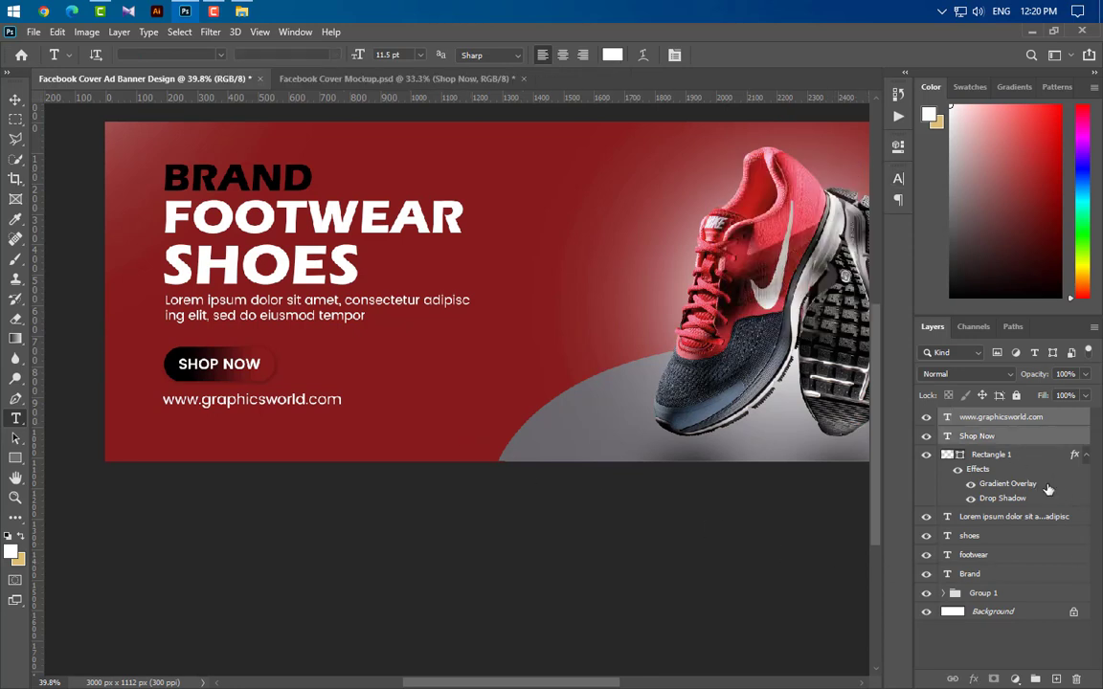
{"action": "left_click", "coordinate": [16, 98]}
{"action": "key", "text": "shift+Down"}
{"action": "key", "text": "shift+Down"}
{"action": "key", "text": "shift+Down"}
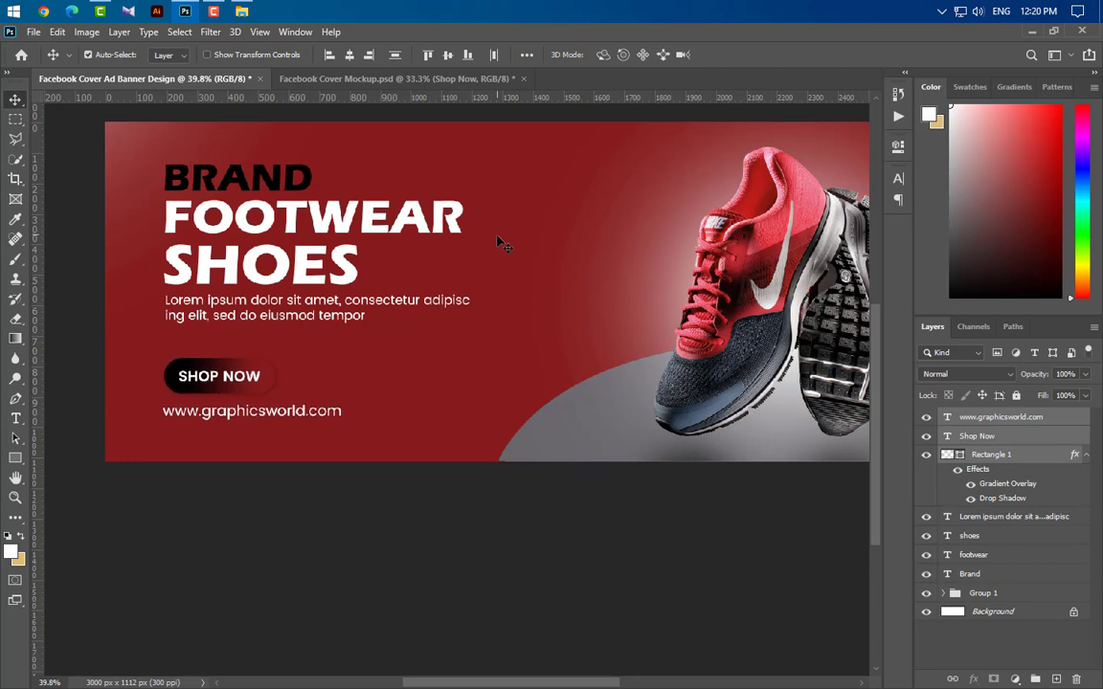
{"action": "left_click", "coordinate": [273, 303]}
{"action": "key", "text": "shift+Down"}
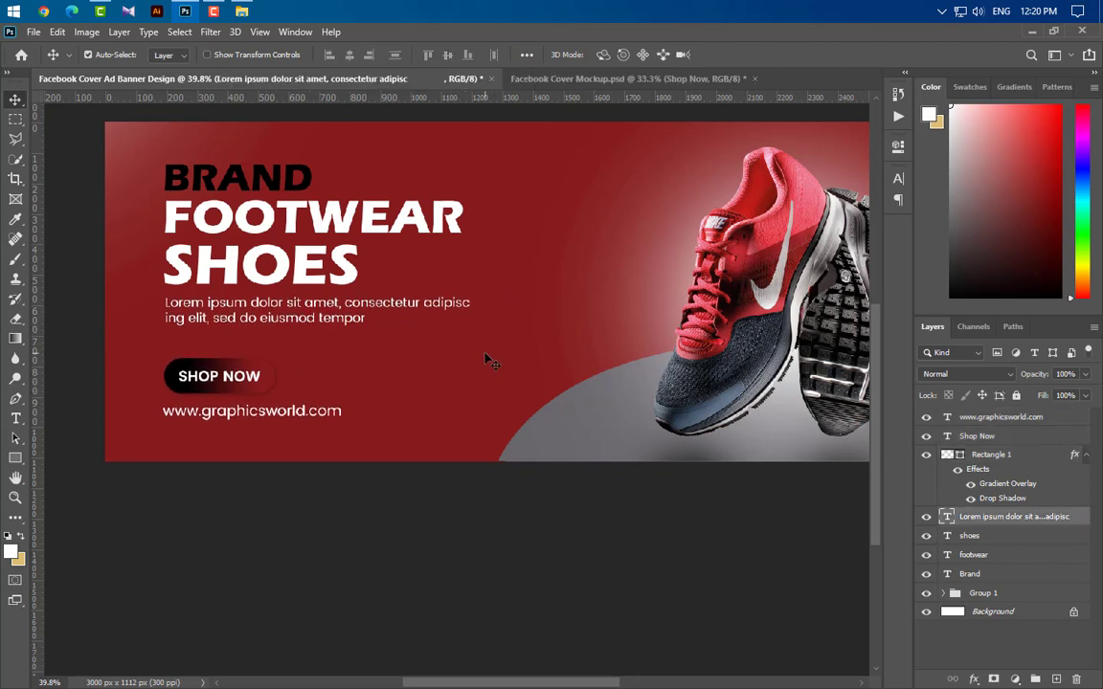
Step: Place the Facebook Png, Twitter Png and Youtube Png images from the icon folder into the banner
{"action": "scroll", "coordinate": [275, 421], "scroll_direction": "down", "scroll_amount": 3}
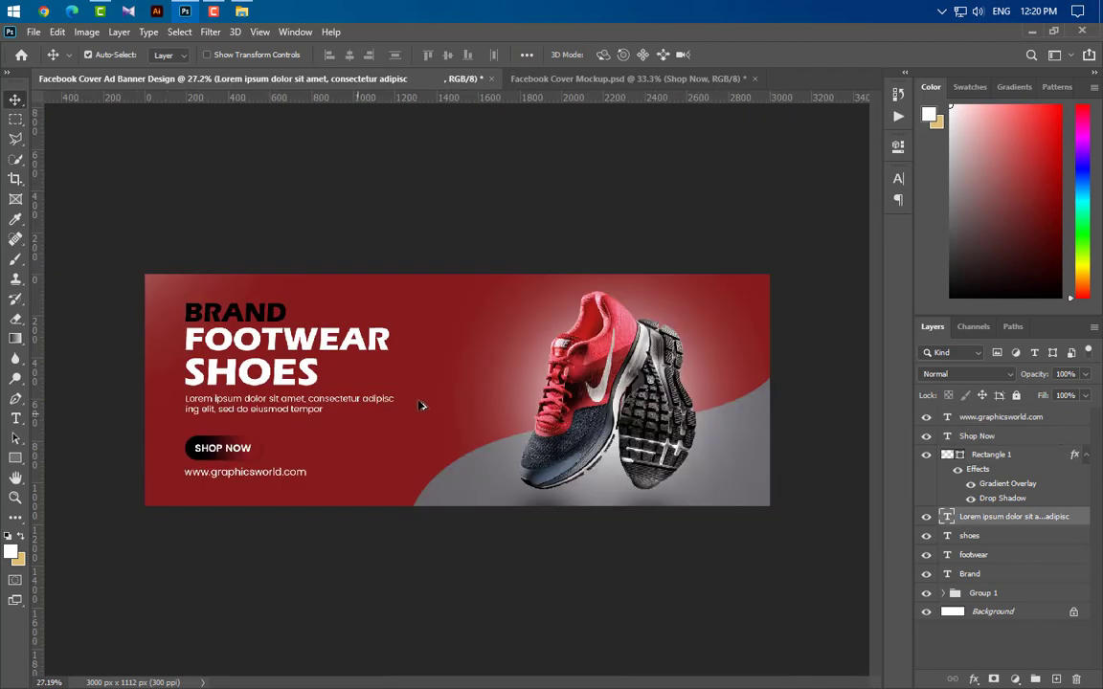
{"action": "scroll", "coordinate": [520, 365], "scroll_direction": "up", "scroll_amount": 2}
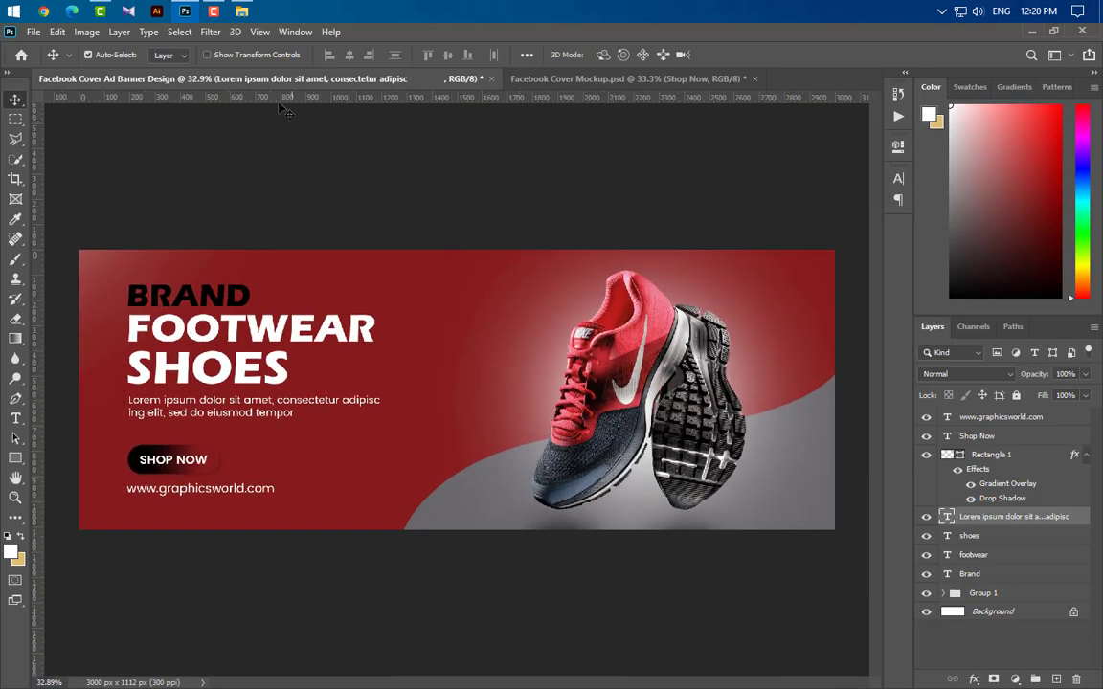
{"action": "left_click", "coordinate": [242, 11]}
{"action": "left_click", "coordinate": [704, 167], "text": "ctrl"}
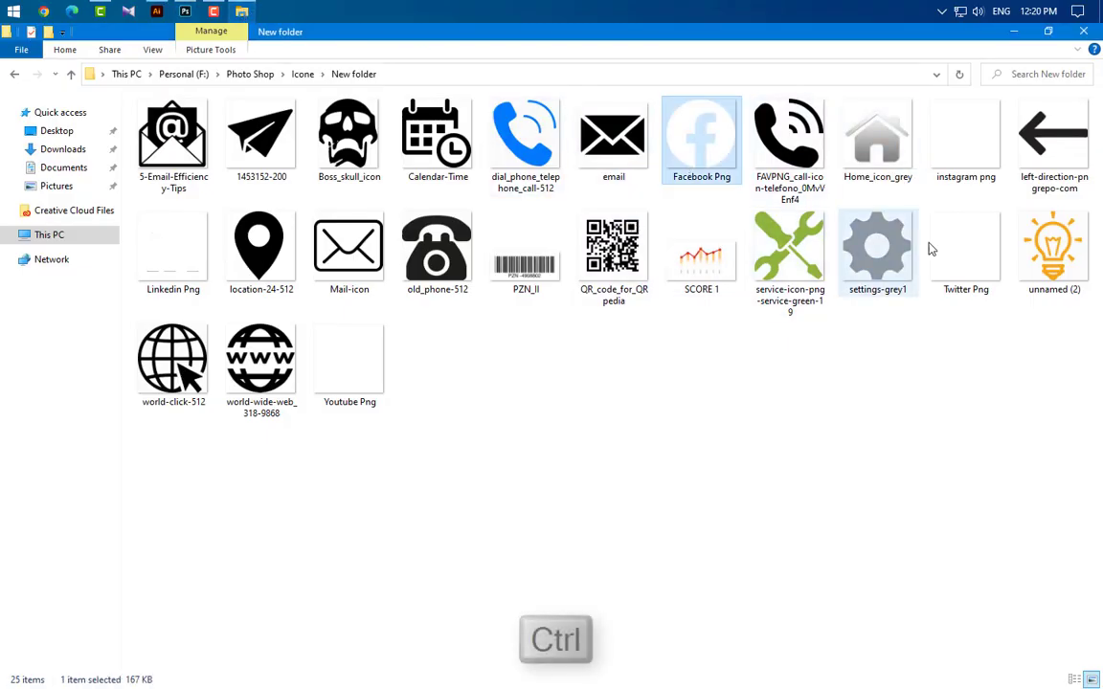
{"action": "left_click", "coordinate": [957, 251], "text": "ctrl"}
{"action": "left_click", "coordinate": [351, 361], "text": "ctrl"}
{"action": "left_click_drag", "start_coordinate": [698, 180], "coordinate": [575, 502]}
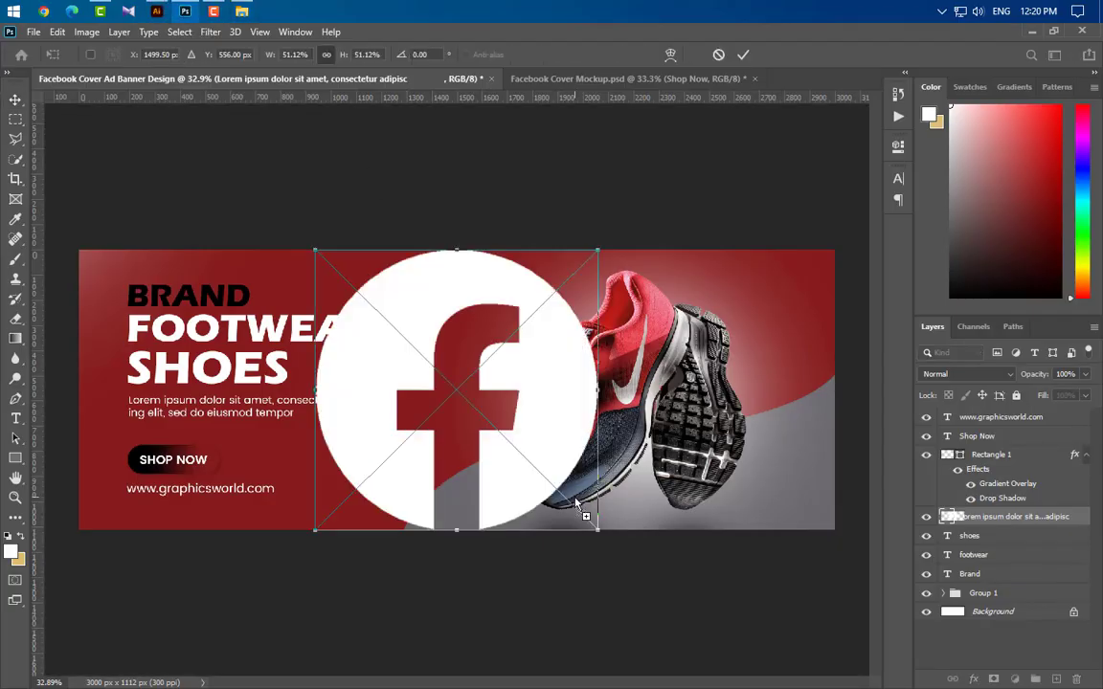
{"action": "left_click", "coordinate": [742, 54]}
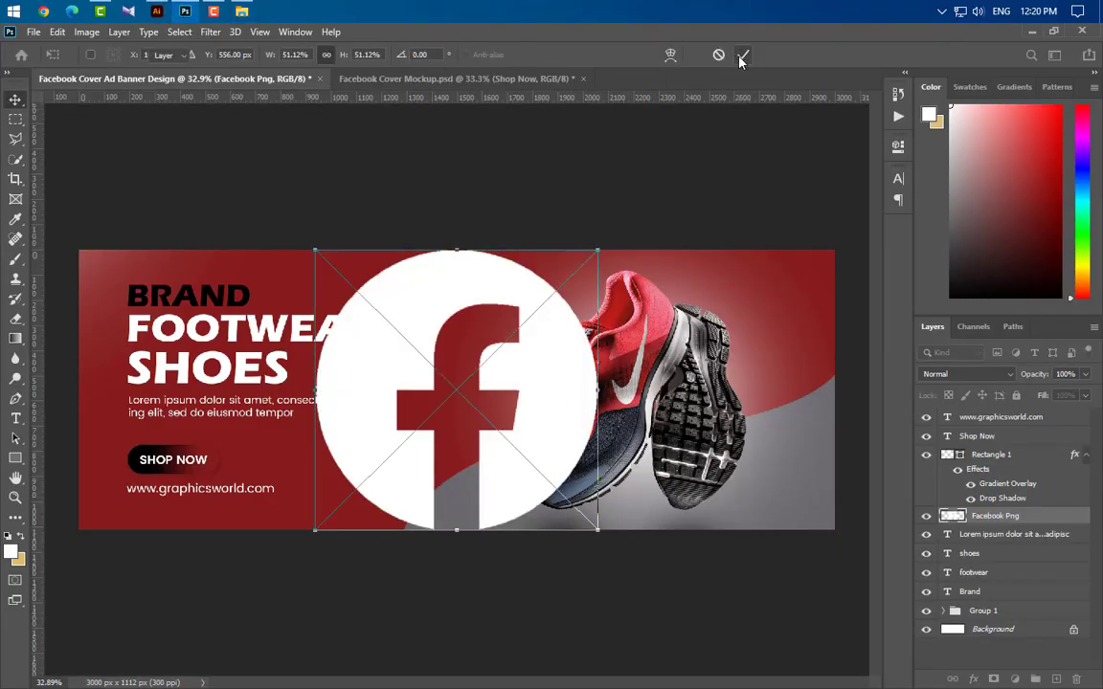
{"action": "left_click", "coordinate": [742, 55]}
{"action": "left_click", "coordinate": [742, 54]}
Step: Scale the three social media icons together to about 6.5% and position them in the banner's lower-right corner
{"action": "left_click", "coordinate": [1025, 552], "text": "shift"}
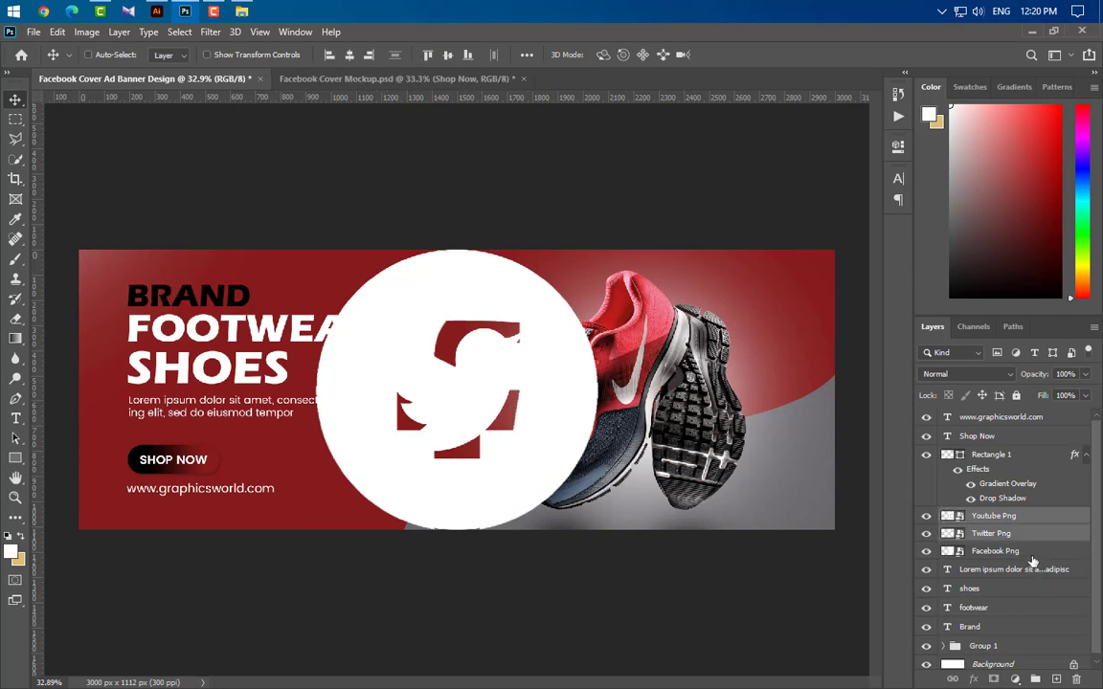
{"action": "key", "text": "ctrl+t"}
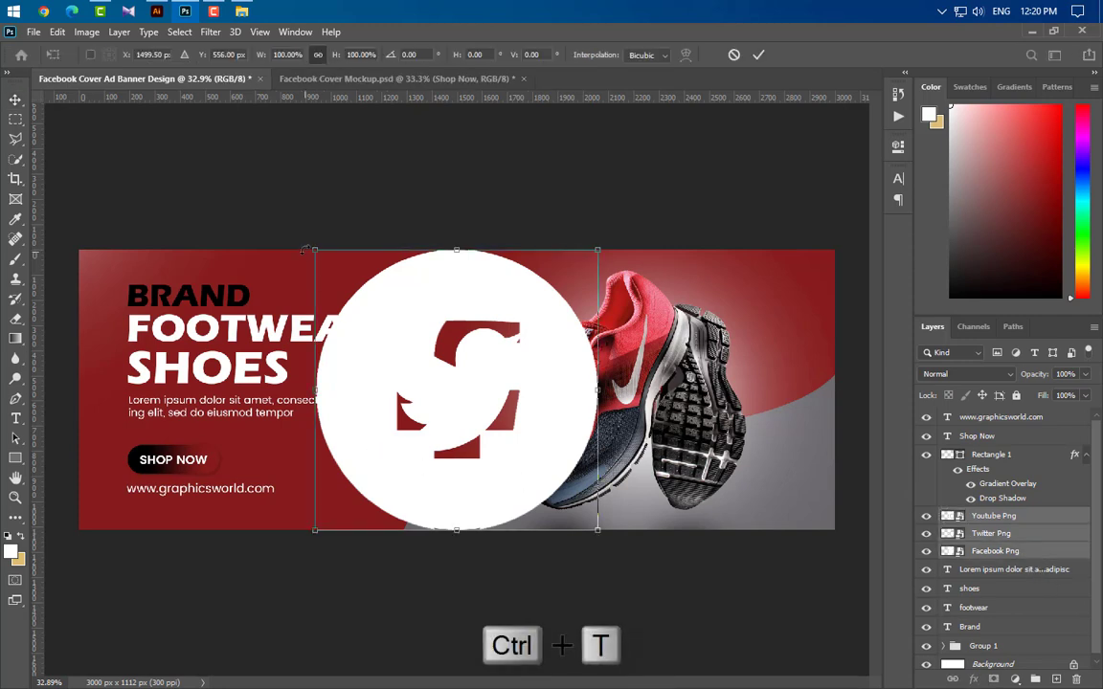
{"action": "left_click_drag", "start_coordinate": [314, 248], "coordinate": [805, 501]}
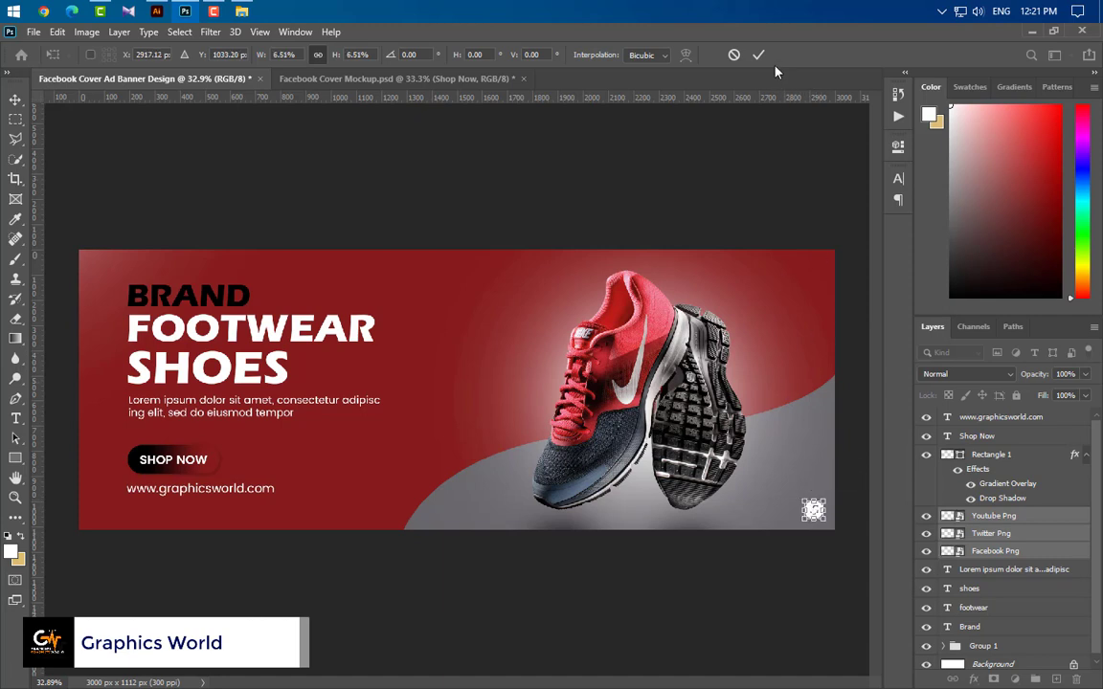
Step: Spread the icons into an evenly spaced row, moving YouTube left of Facebook and Twitter left of YouTube
{"action": "left_click", "coordinate": [1043, 521]}
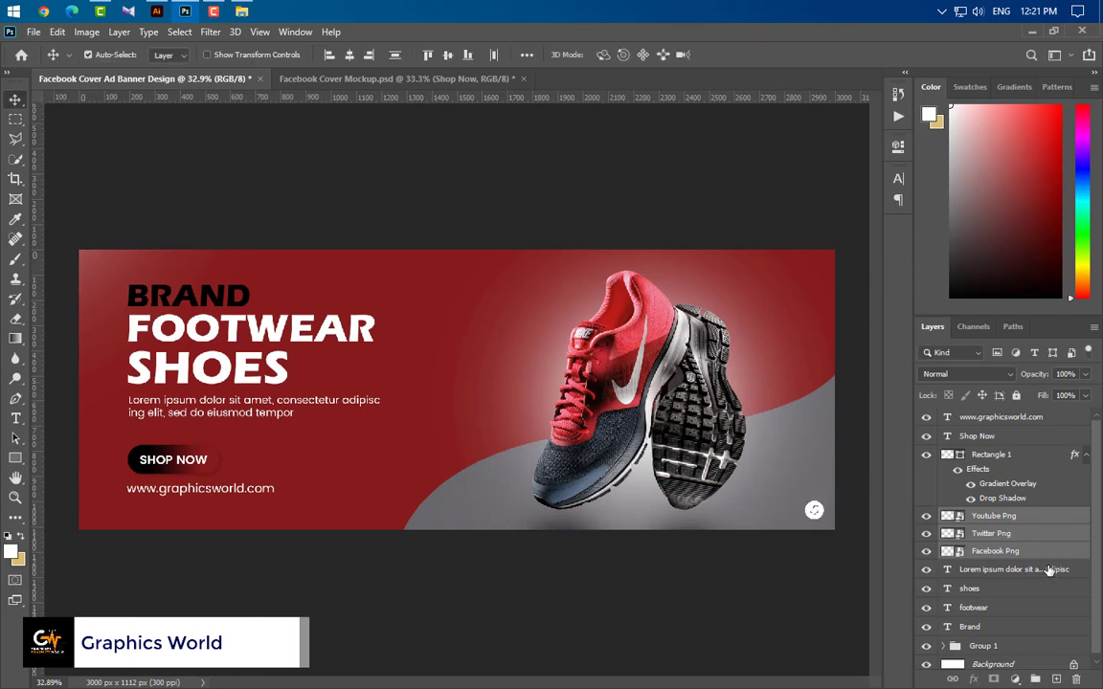
{"action": "left_click_drag", "start_coordinate": [814, 510], "coordinate": [788, 511]}
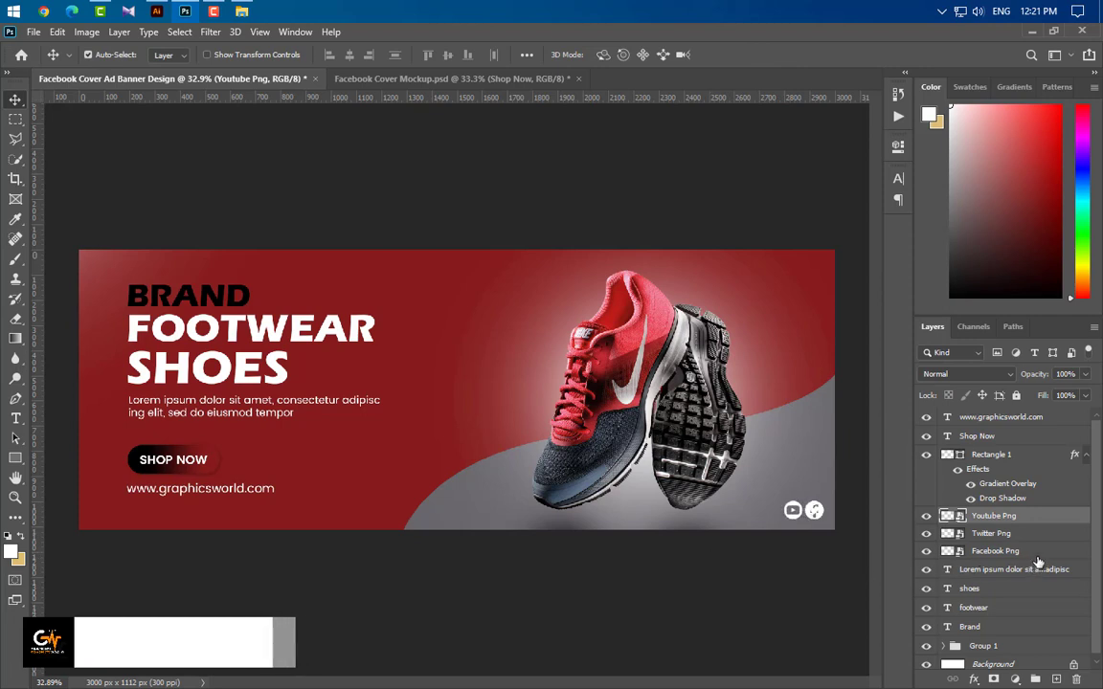
{"action": "left_click", "coordinate": [1029, 534]}
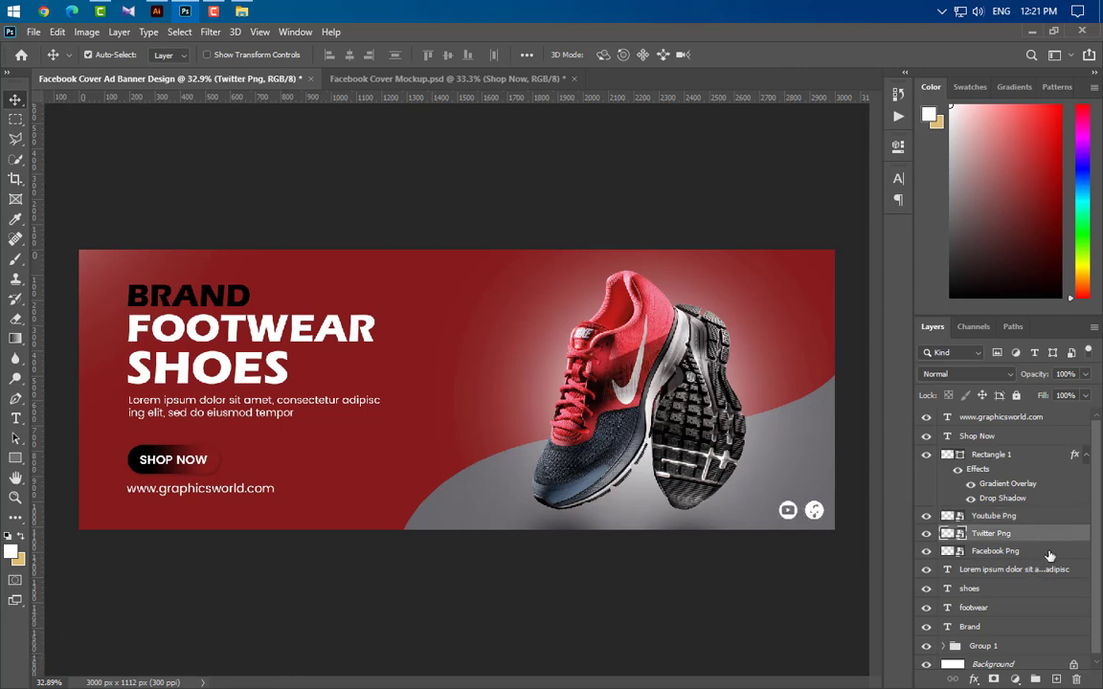
{"action": "key", "text": "shift+Left"}
{"action": "key", "text": "shift+Left"}
{"action": "key", "text": "shift+Left"}
{"action": "key", "text": "shift+Left"}
{"action": "key", "text": "shift+Left"}
{"action": "key", "text": "shift+Left"}
{"action": "key", "text": "shift+Left"}
{"action": "key", "text": "shift+Left"}
{"action": "key", "text": "shift+Left"}
{"action": "key", "text": "shift+Left"}
{"action": "key", "text": "shift+Left"}
{"action": "key", "text": "shift+Left"}
{"action": "key", "text": "shift+Left"}
{"action": "key", "text": "shift+Left"}
{"action": "key", "text": "shift+Left"}
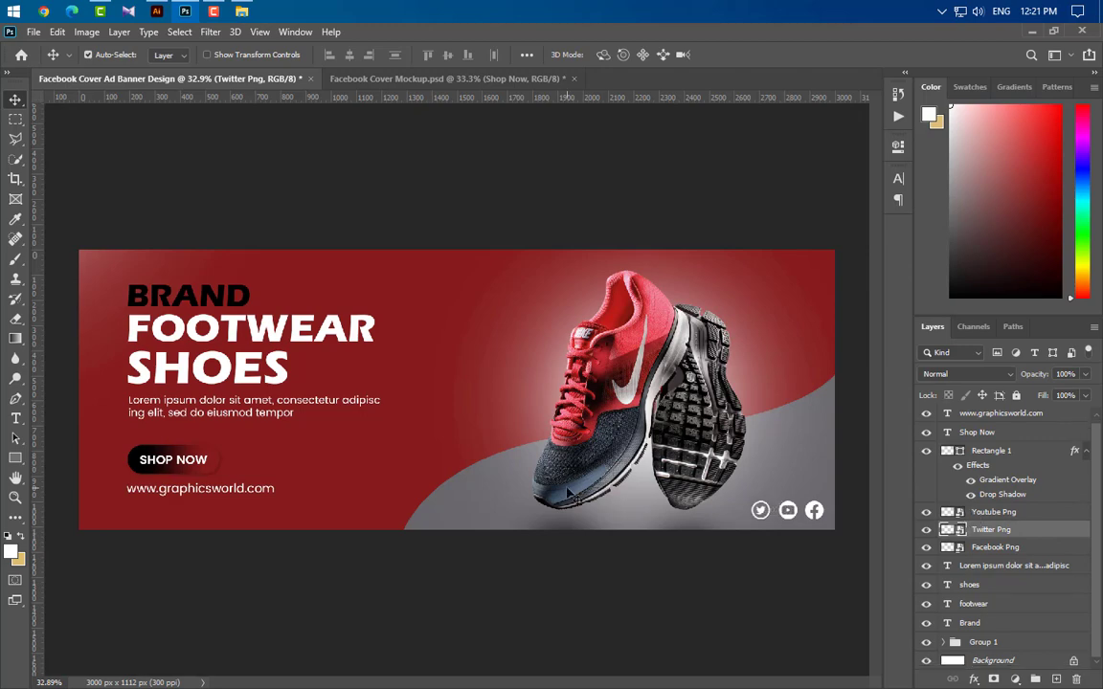